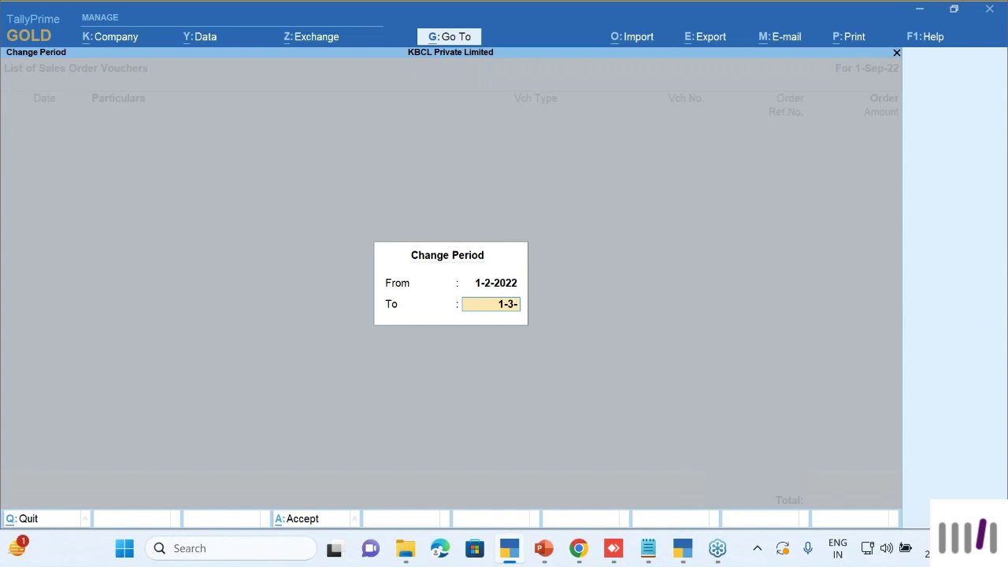
Set the sales order voucher list's period to 1-Feb-22 through 1-Mar-23 and look through the listed orders.
key("Return")
key("Down")
key("Down")
key("Down")
key("Down")
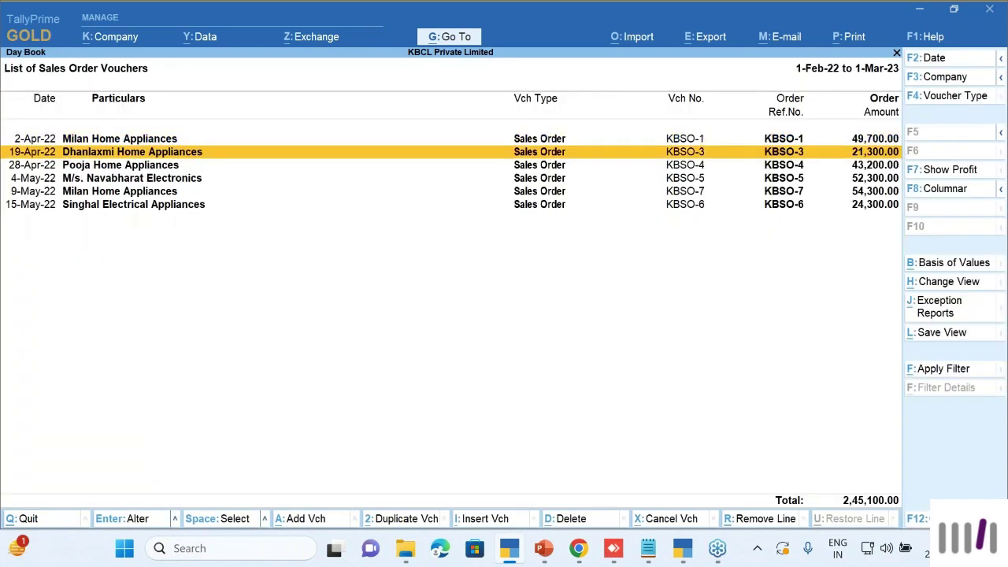
key("Up")
key("Up")
key("Up")
key("Up")
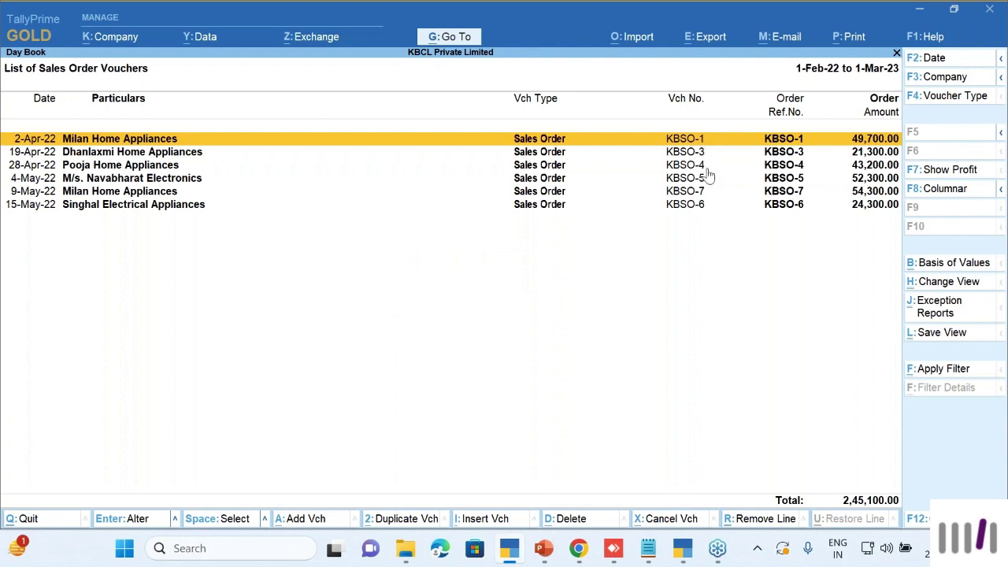
Delete the 4-May-22 sales order voucher of M/s. Navabharat Electronics from the list.
key("Down")
key("Down")
key("Down")
key("Down")
key("Down")
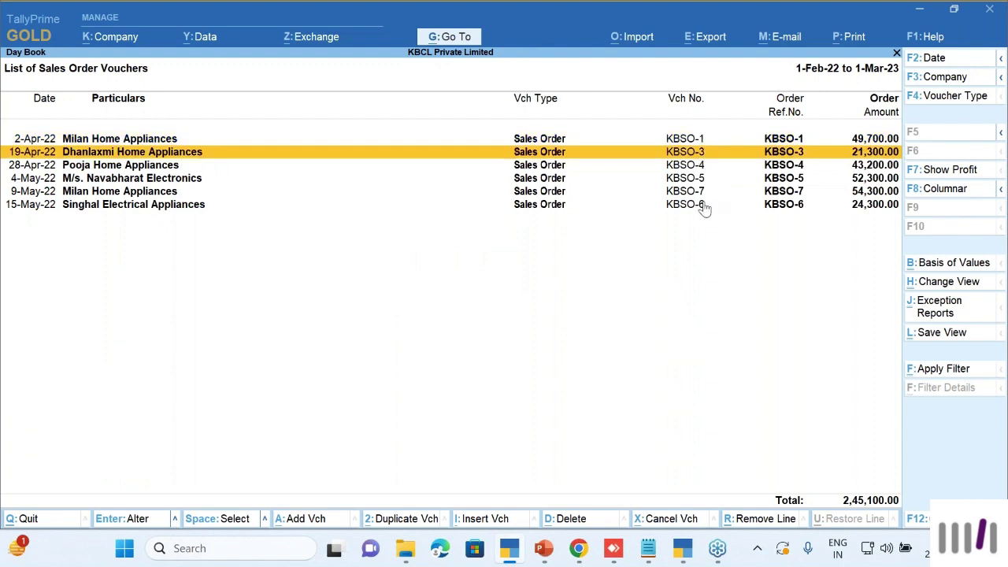
key("Up")
key("Up")
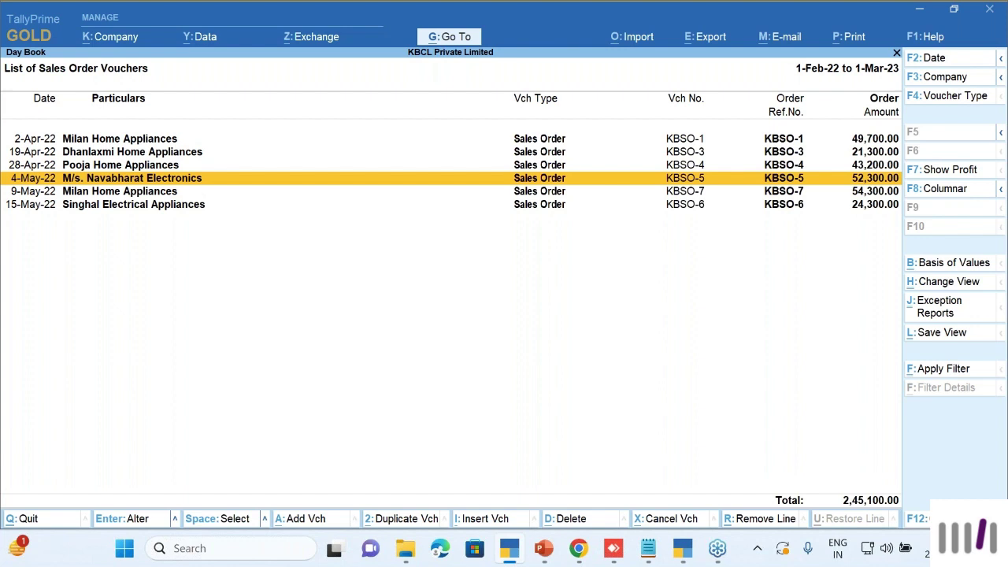
key("space")
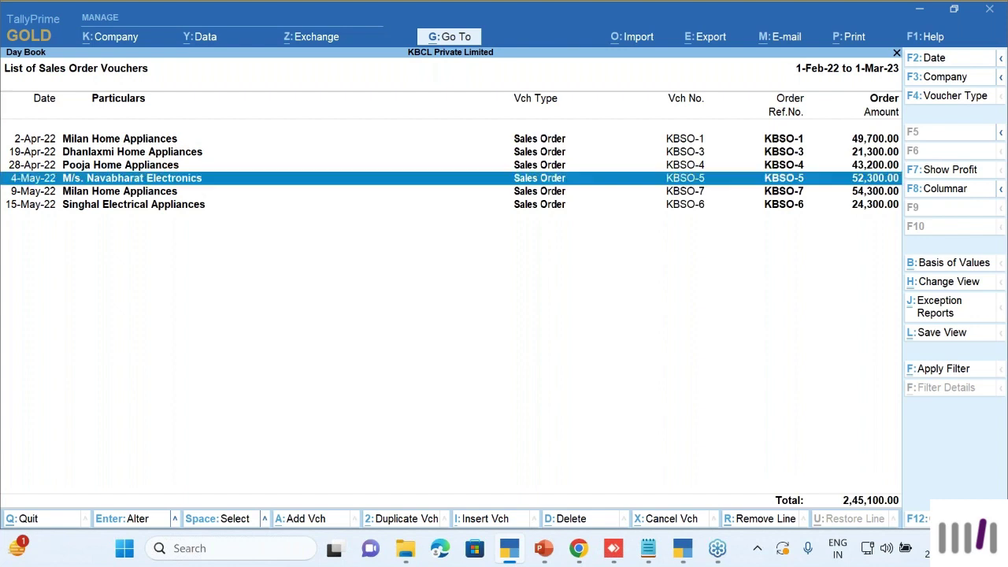
key("alt+d")
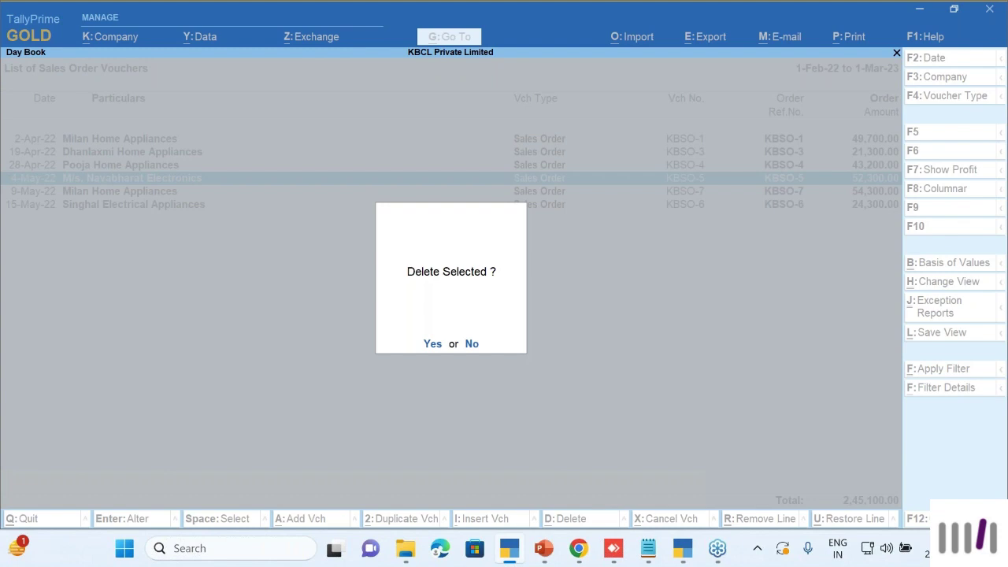
key("y")
Examine the voucher numbers and order reference numbers of the remaining sales orders for changes in the sequence.
key("Down")
key("Down")
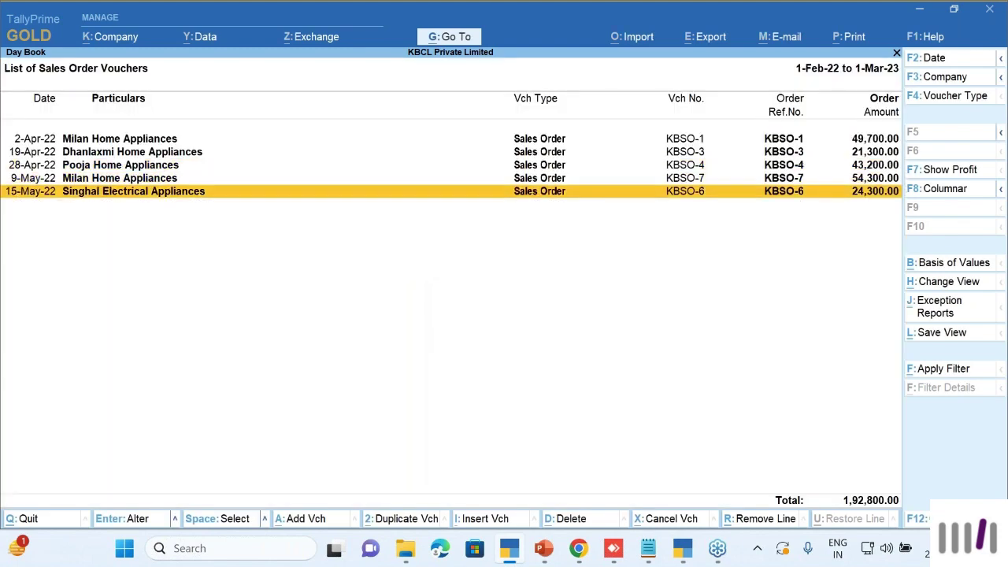
key("Up")
key("Up")
key("Up")
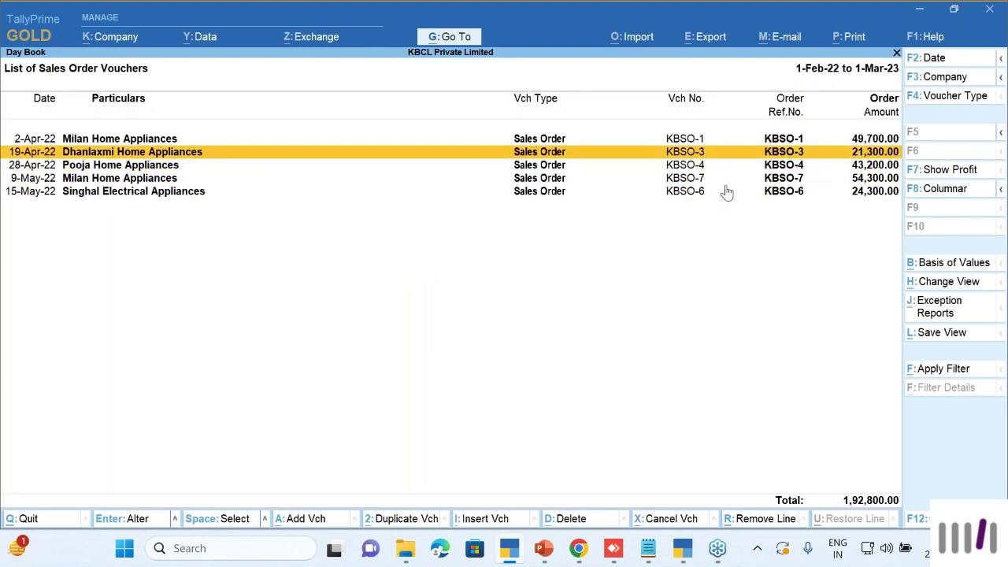
key("Down")
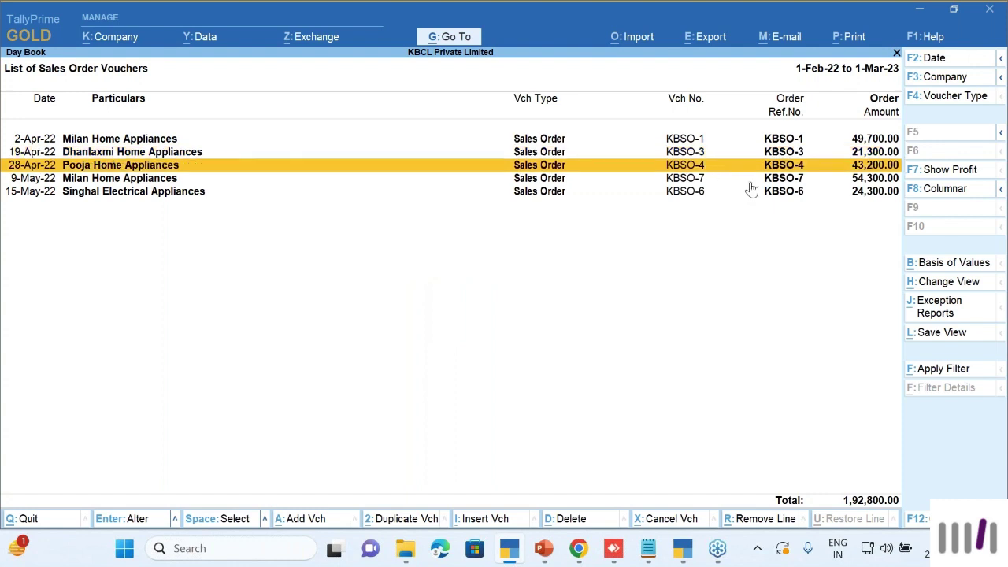
key("Down")
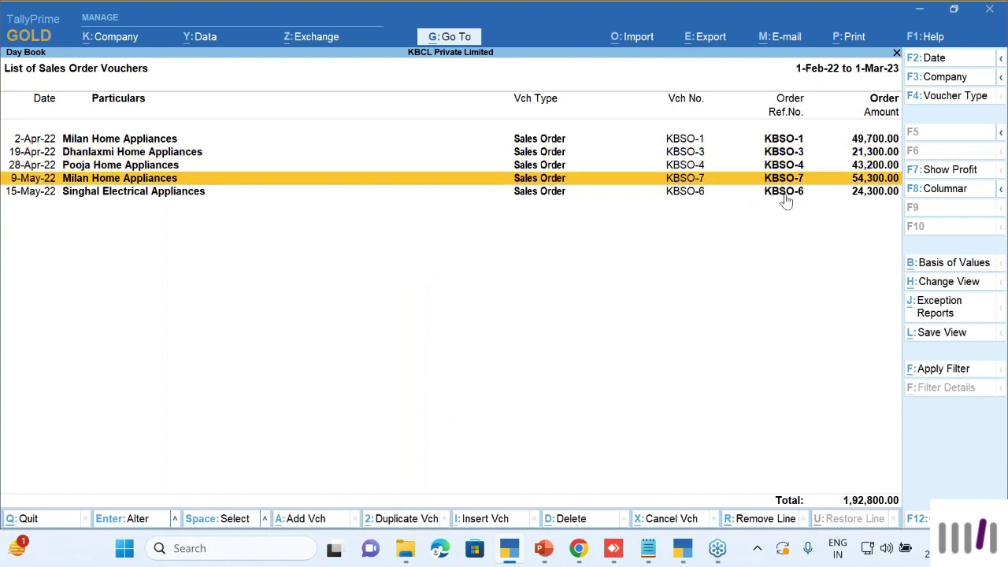
key("Up")
key("Down")
key("Down")
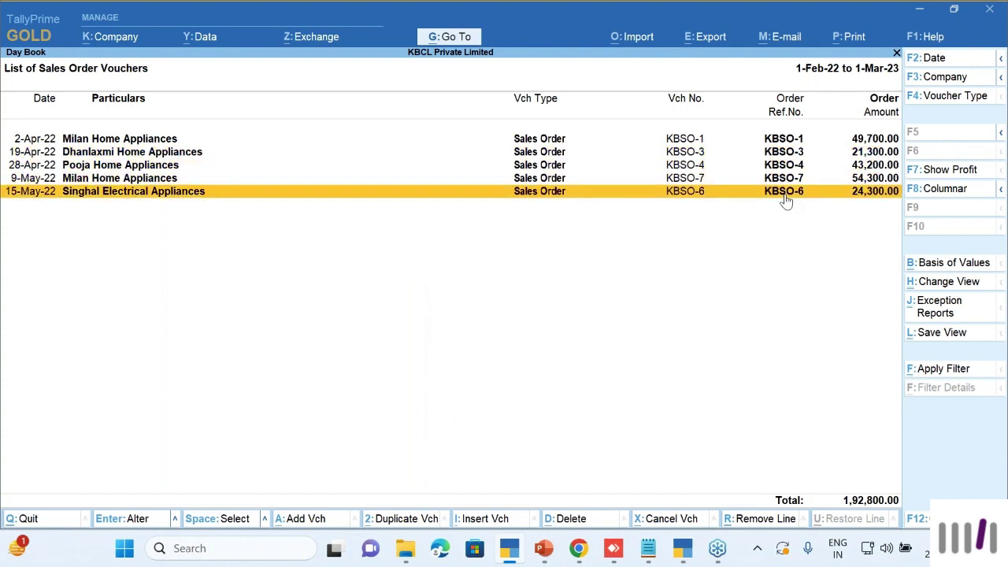
key("Up")
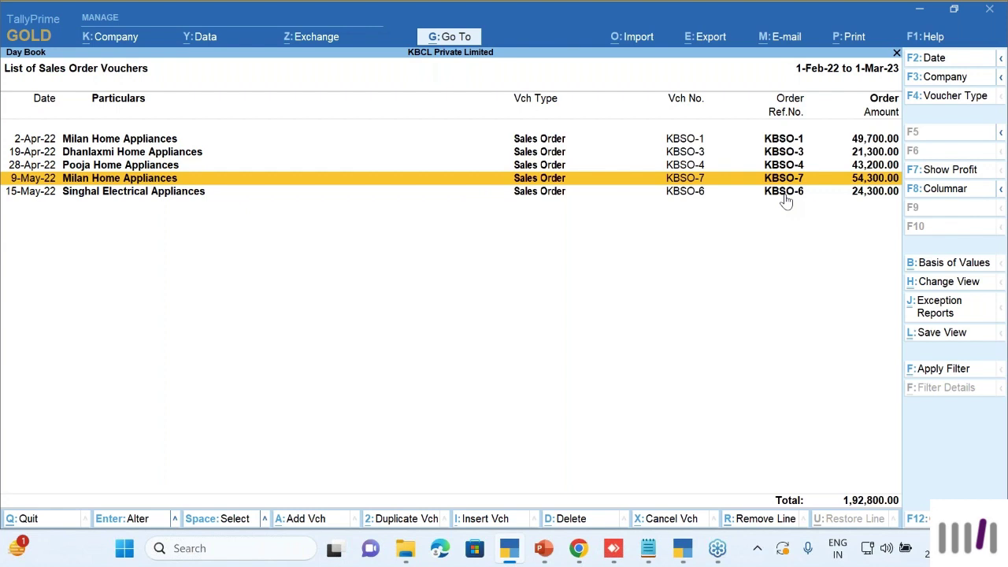
key("Up")
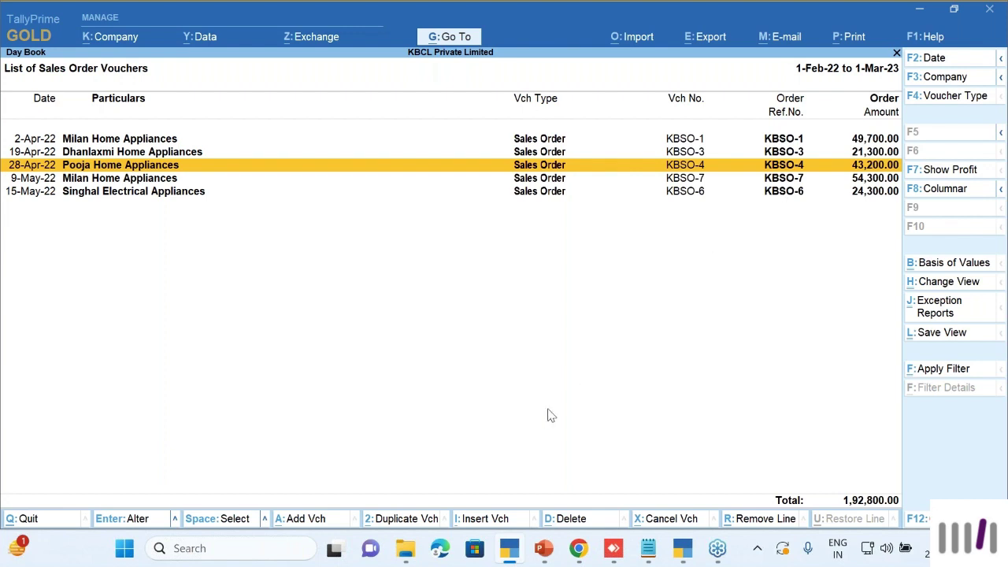
left_click(487, 519)
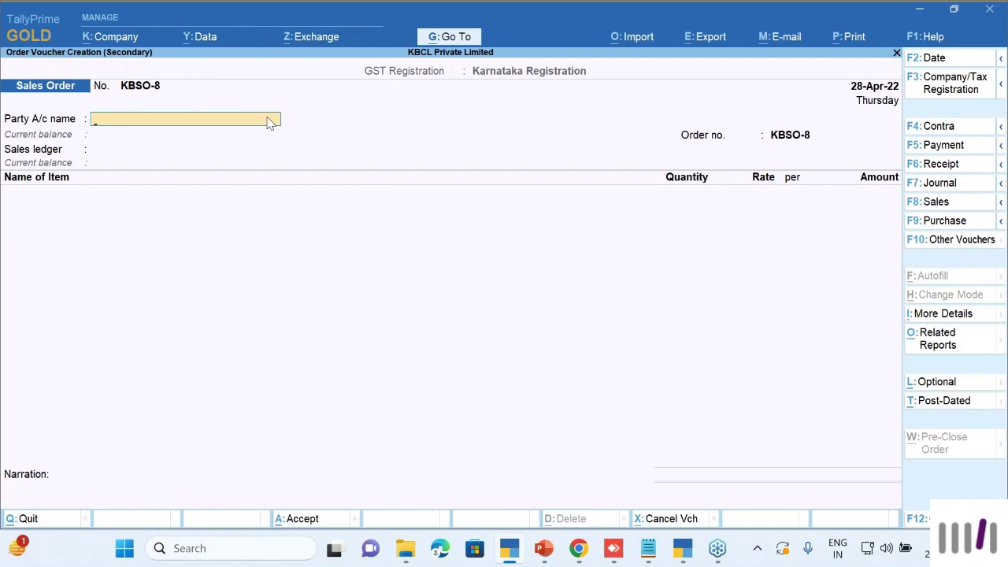
key("Escape")
key("y")
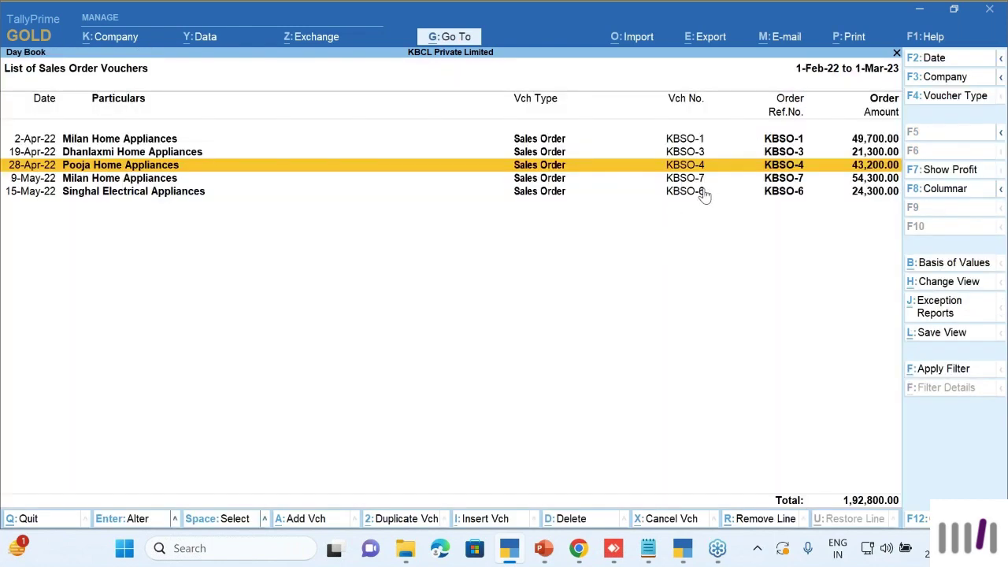
Insert a sales order voucher at the 28-Apr-22 Pooja Home Appliances entry and open its Voucher No. Details.
left_click(496, 518)
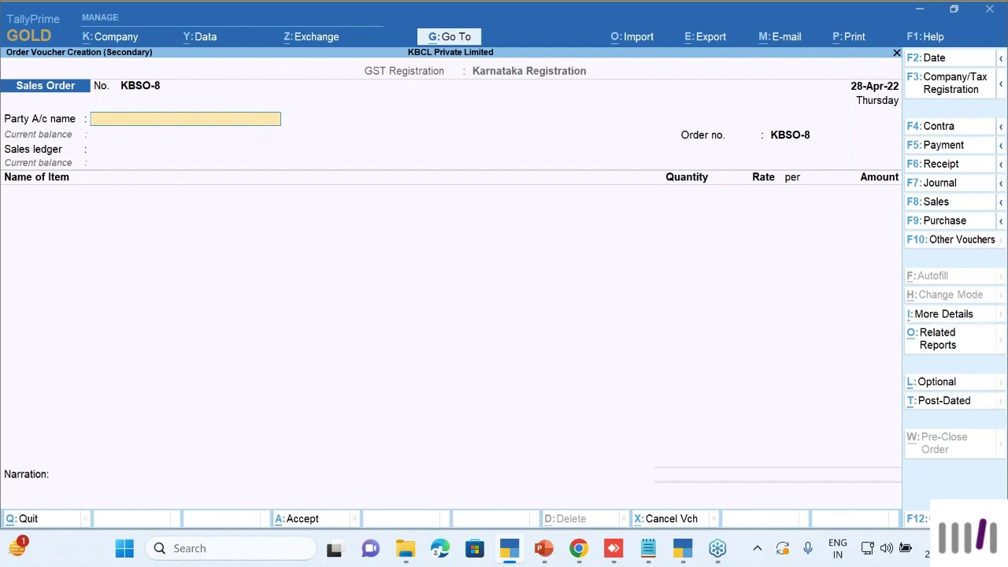
left_click(945, 314)
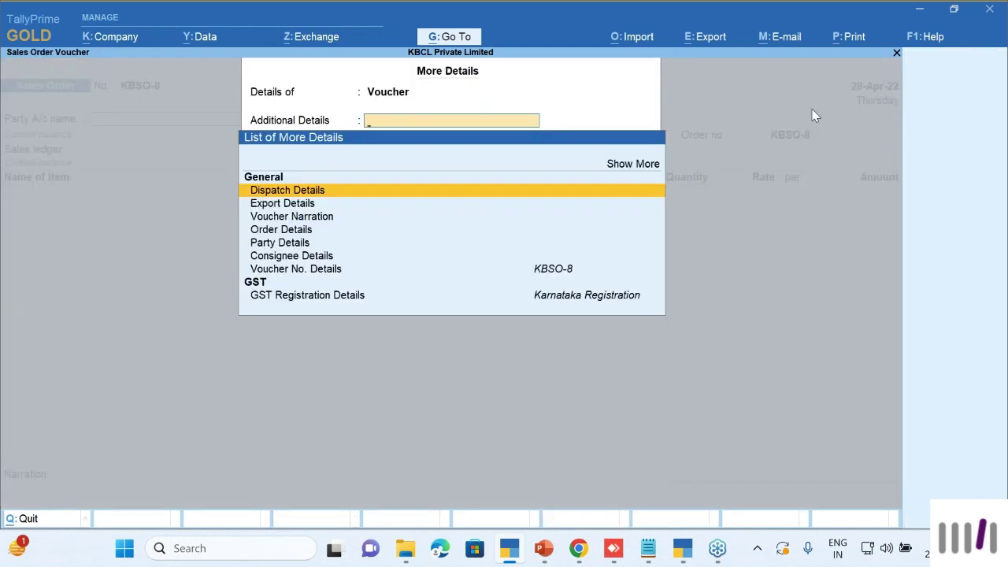
key("Down")
key("Down")
key("Down")
key("Down")
key("Down")
key("Down")
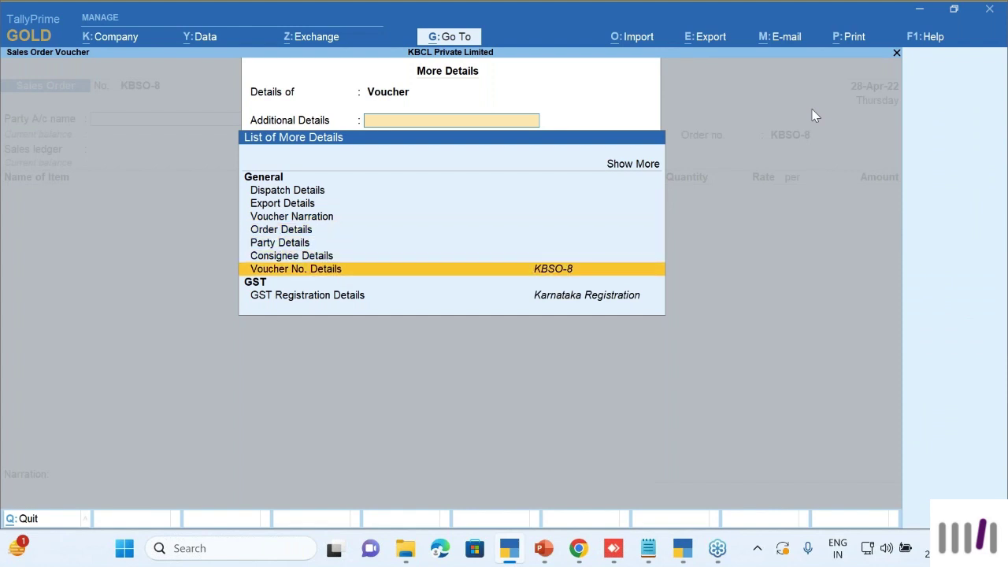
key("Return")
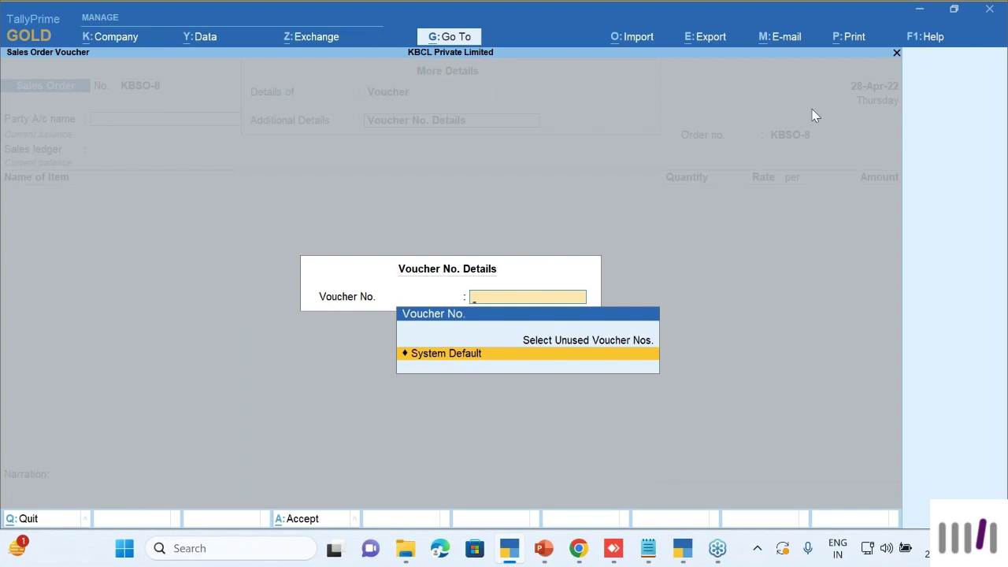
Assign the new sales order the unused voucher number that falls between the 28-Apr-22 and 15-May-22 vouchers.
key("Up")
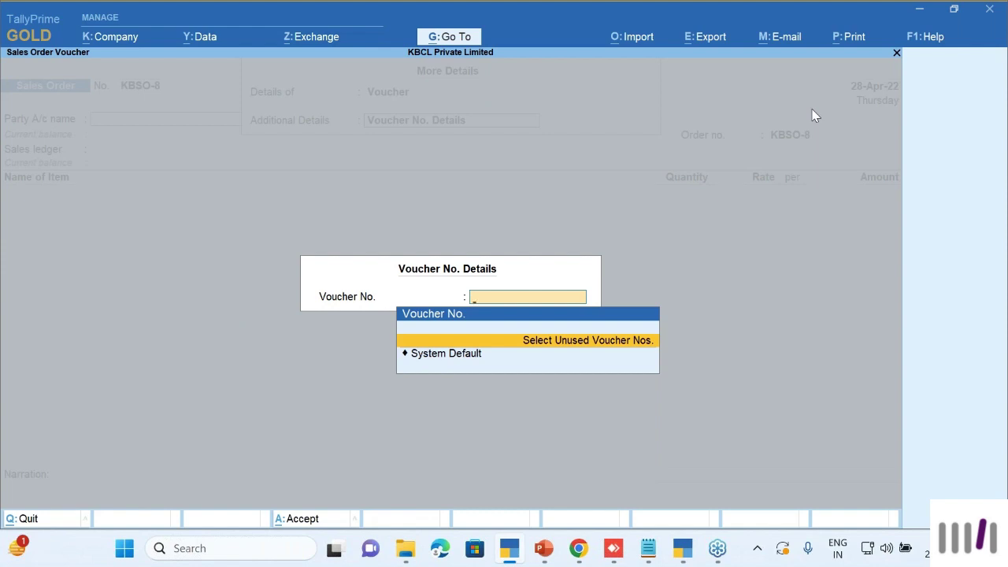
key("Return")
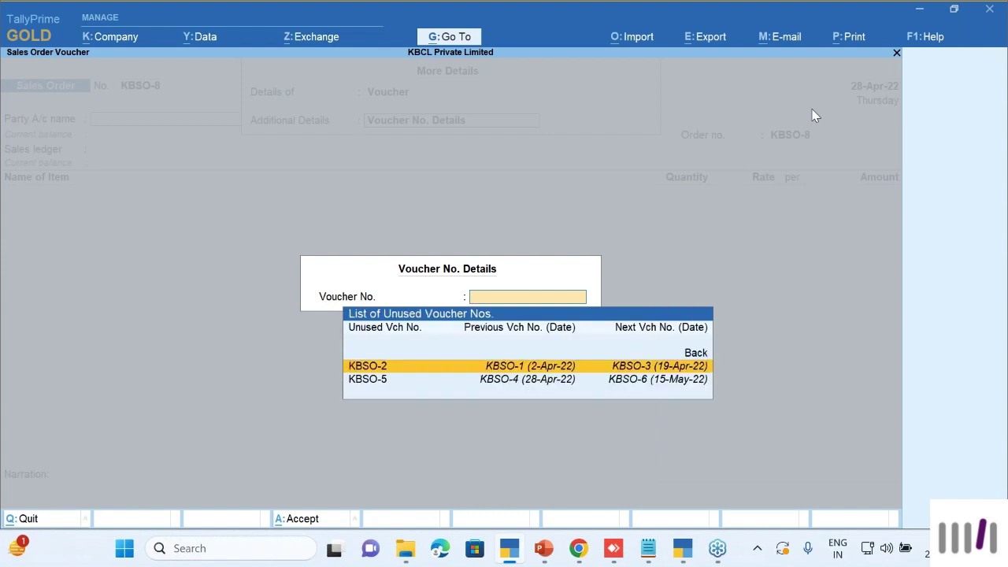
key("Down")
key("Up")
key("Down")
key("Up")
key("Down")
key("Up")
key("Down")
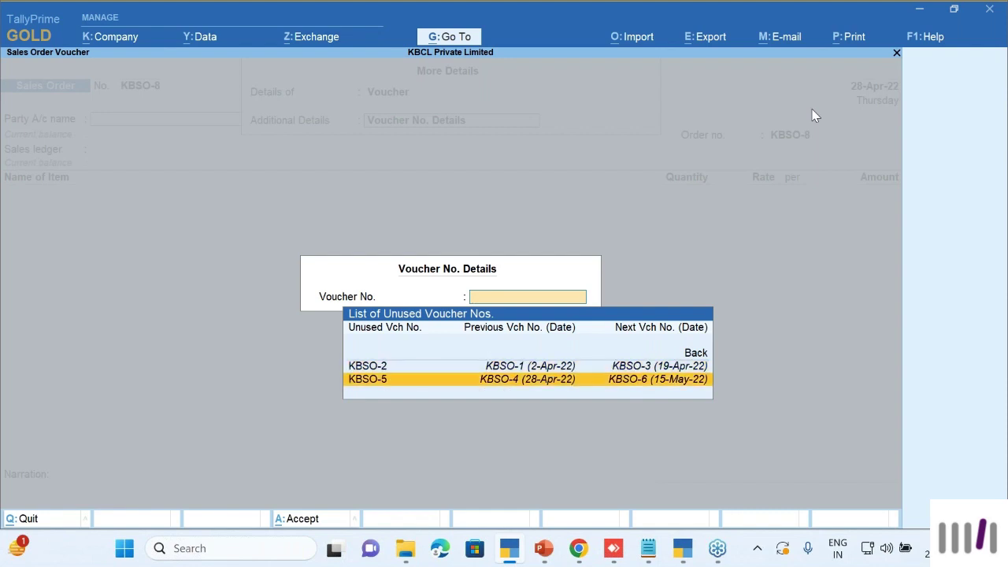
key("Up")
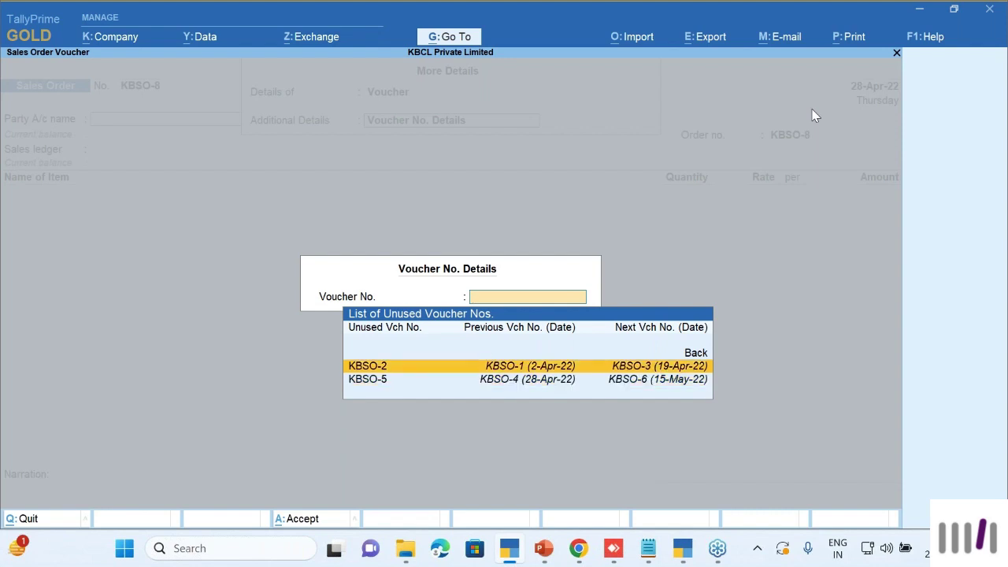
key("Down")
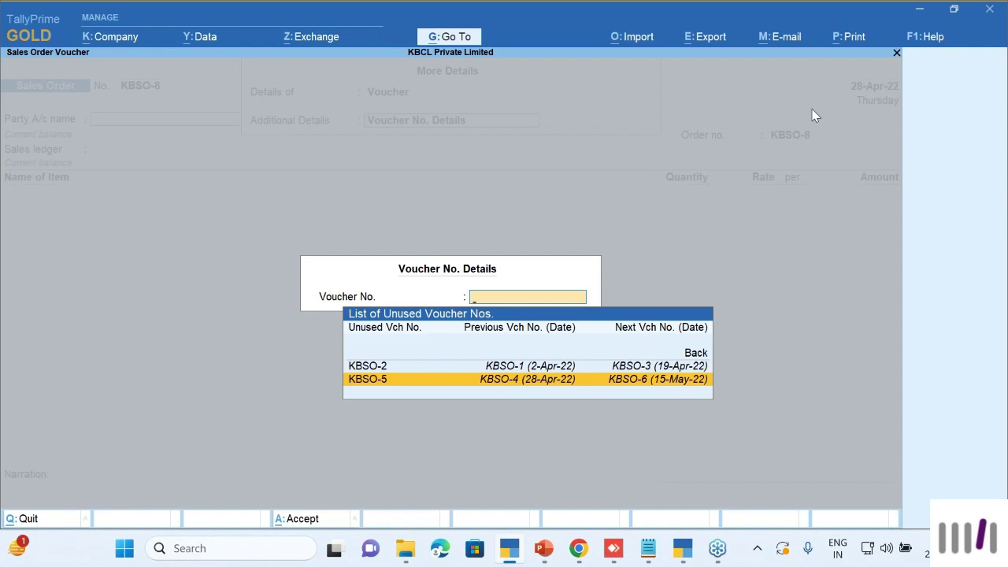
key("Return")
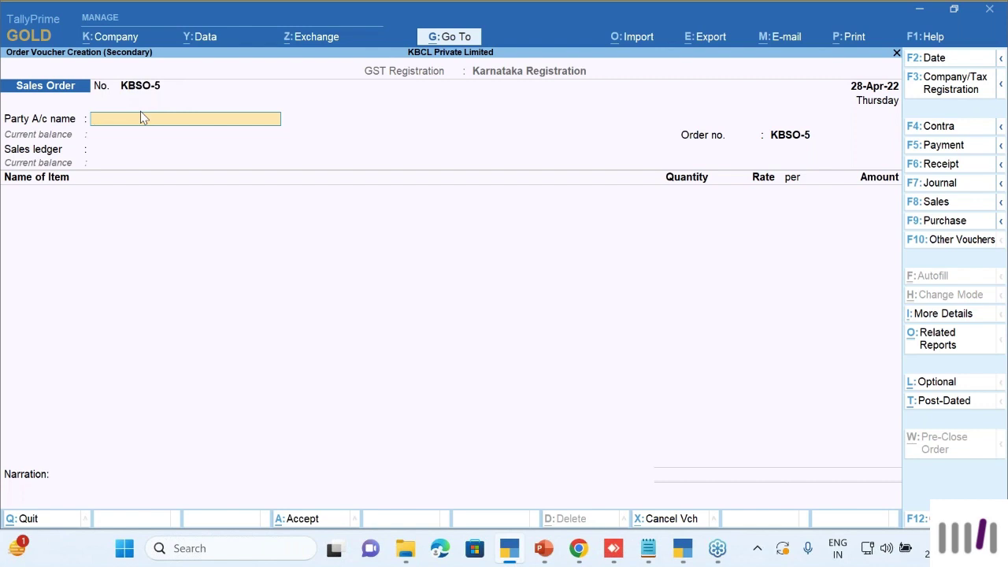
Set the party to Dhanlaxmi Home Appliances with blank order and dispatch details, and the sales ledger to Sales.
type("D")
key("Return")
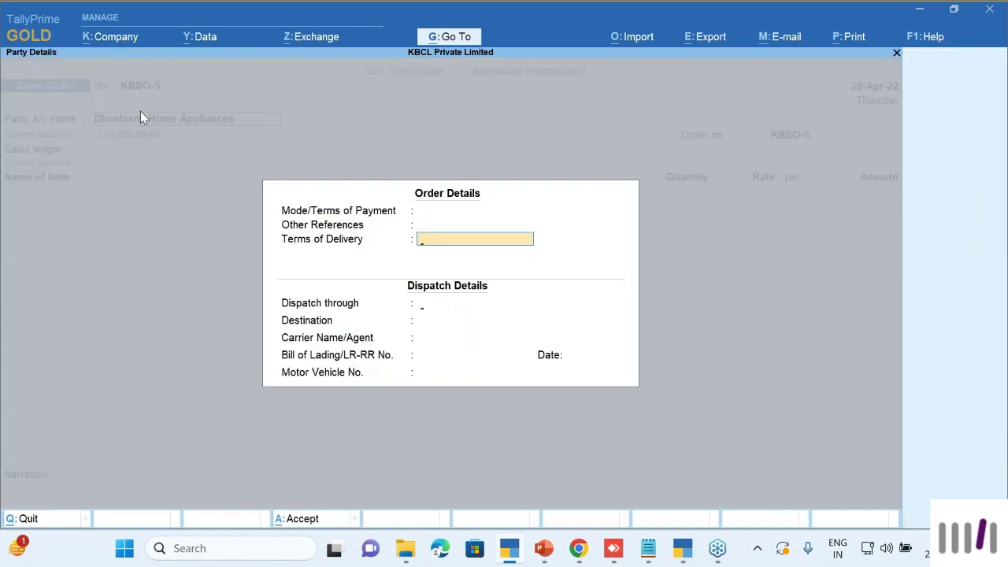
key("Return")
key("ctrl+a")
key("ctrl+a")
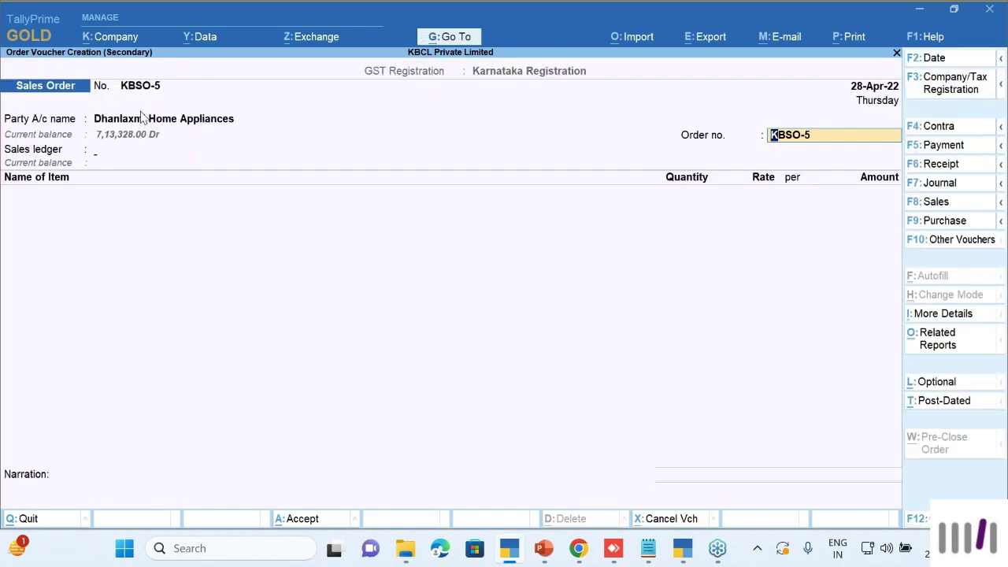
key("Return")
key("Return")
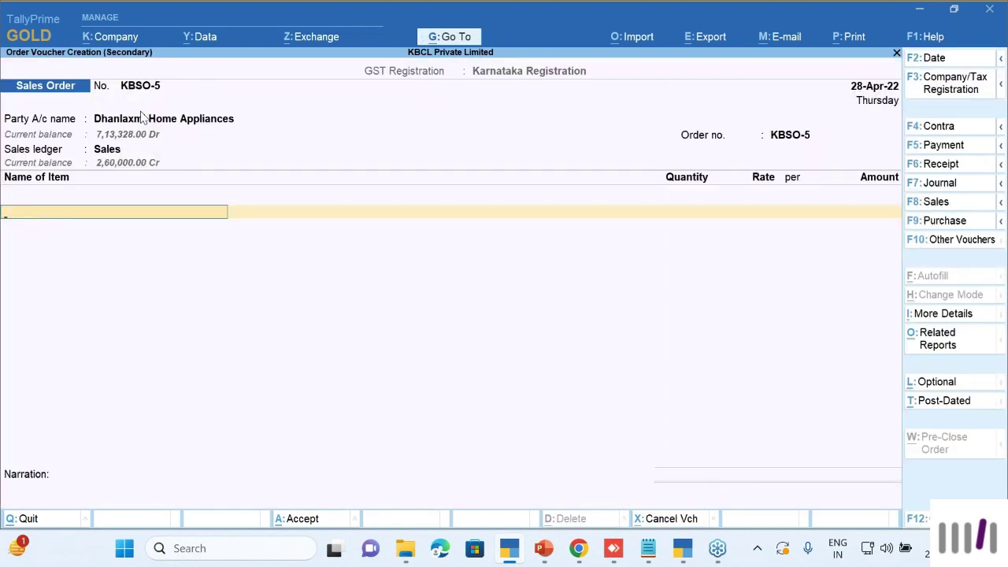
Add 10 noss of Samsung 195 Litre Single Door due on 28-Apr-22 at 15,000.00 each, and save the sales order.
type("S")
key("Return")
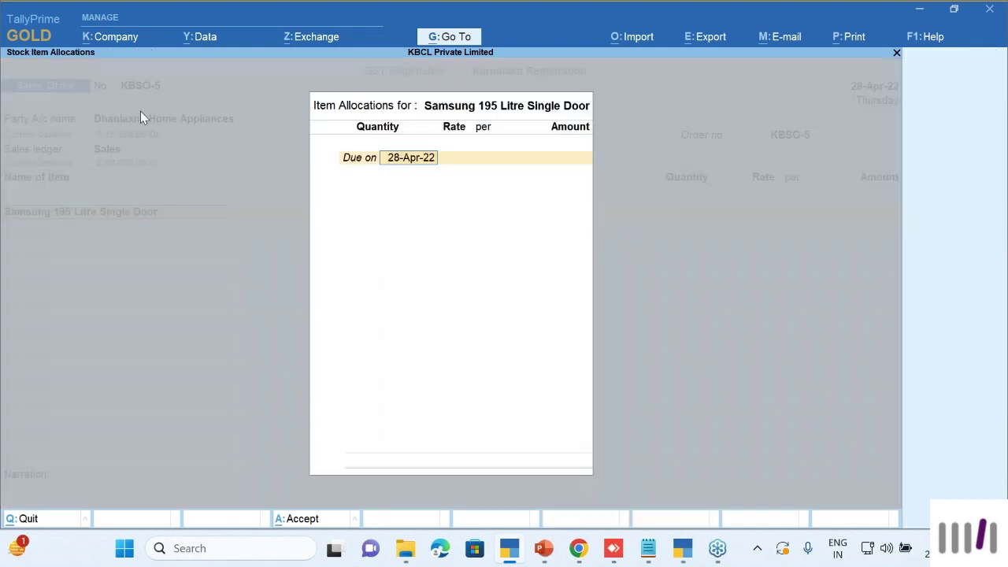
type("10")
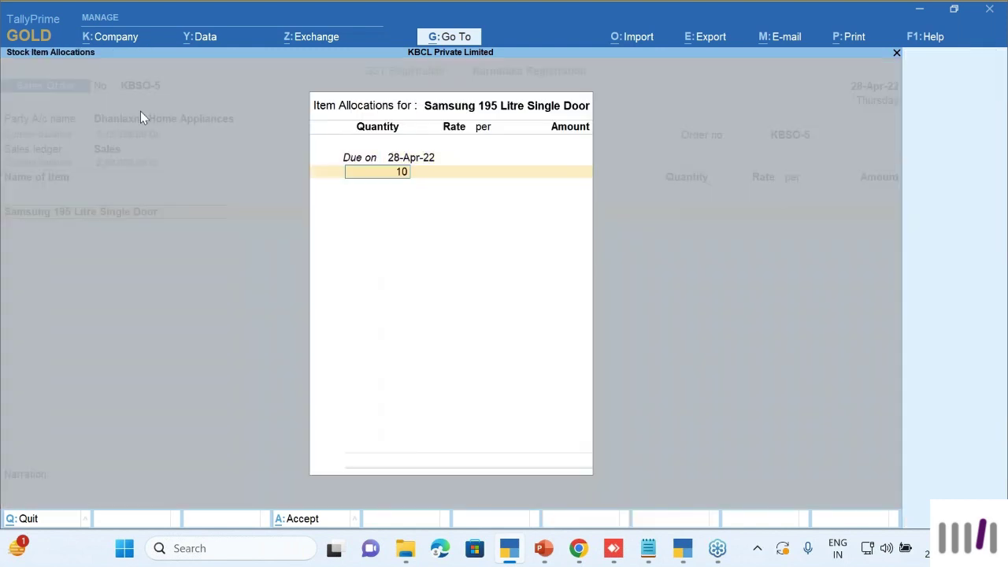
key("Return")
key("Return")
key("Return")
key("Return")
key("Return")
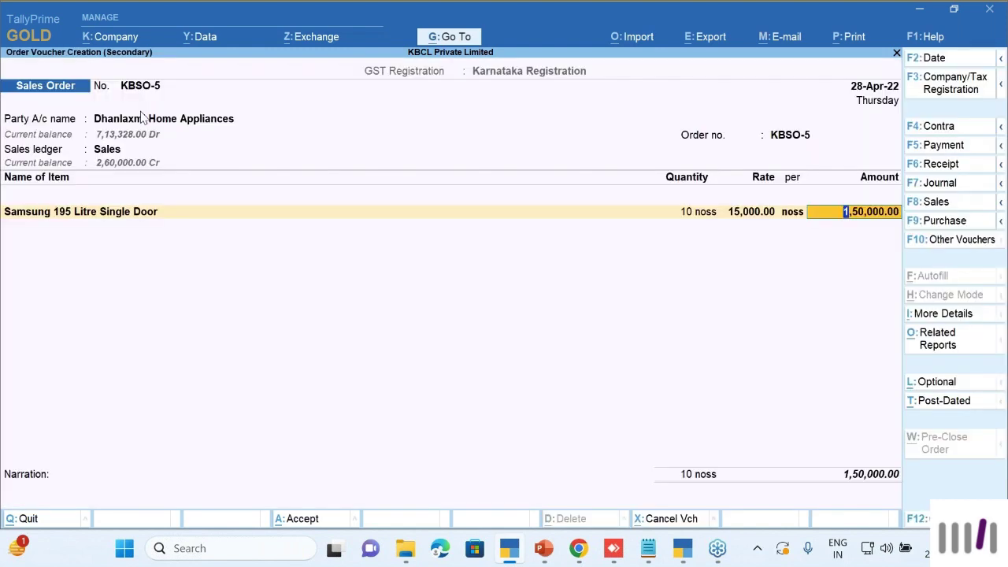
key("ctrl+a")
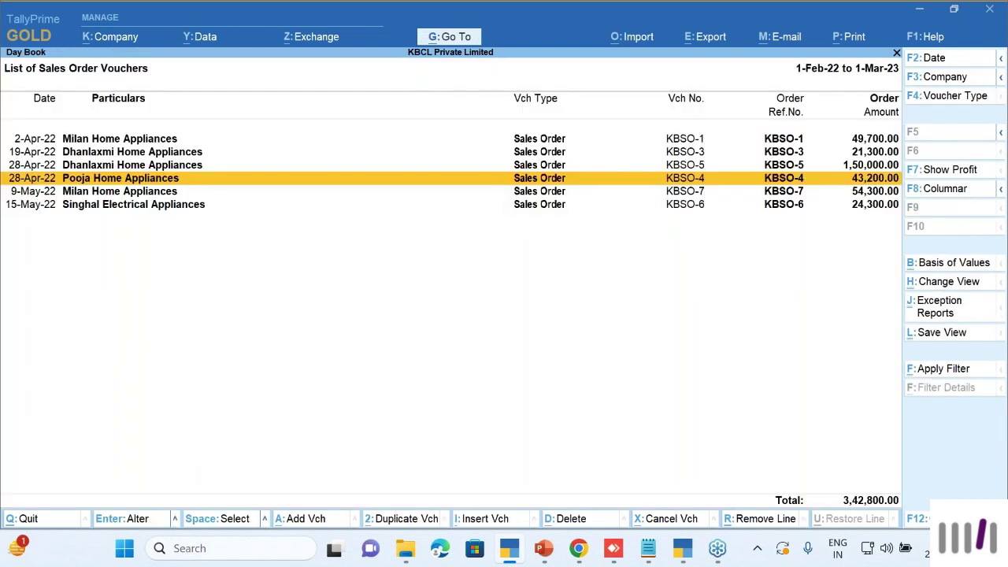
Select the inserted 28-Apr-22 Dhanlaxmi Home Appliances order in the list, and return to the Gateway of Tally.
left_click(132, 164)
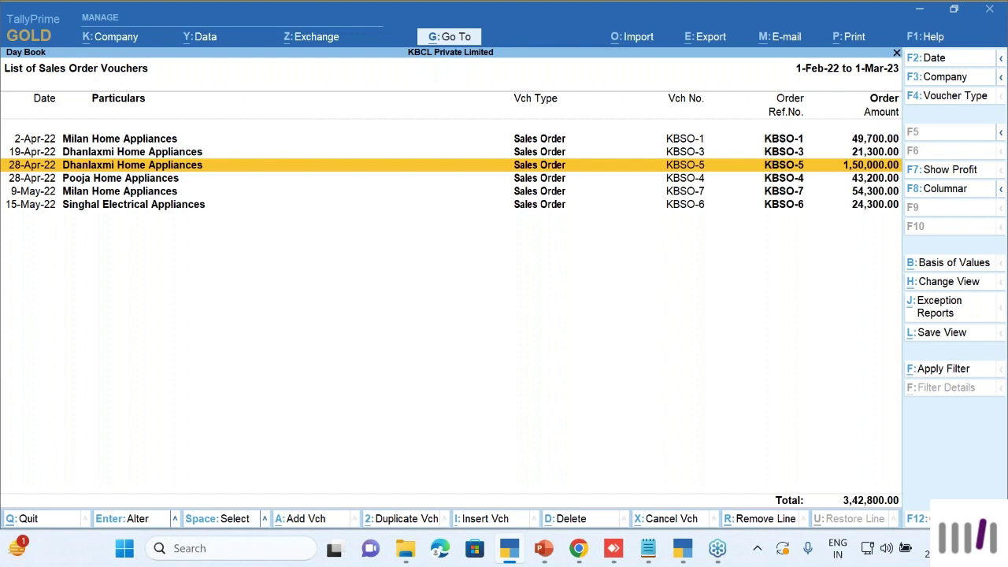
key("Escape")
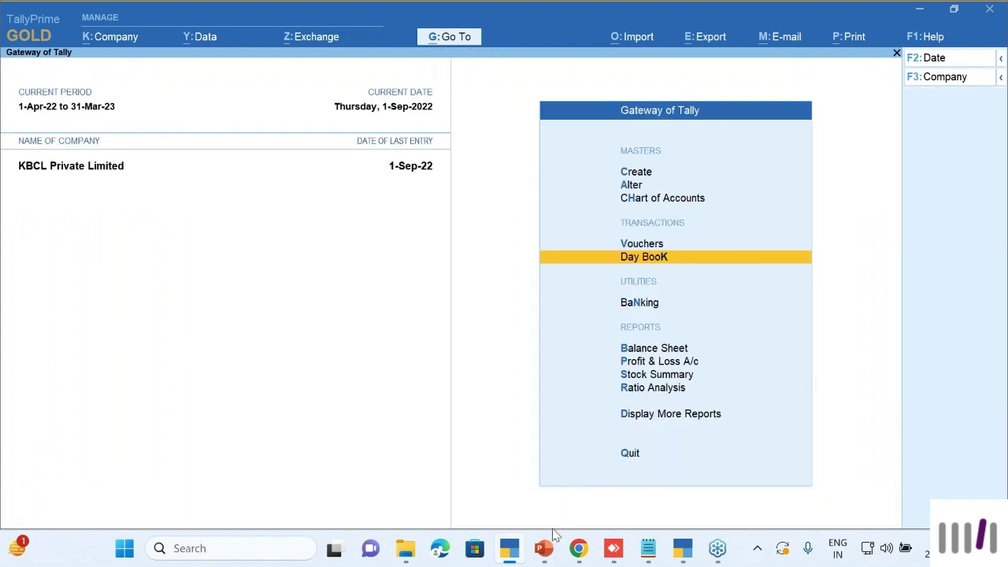
mouse_move(545, 550)
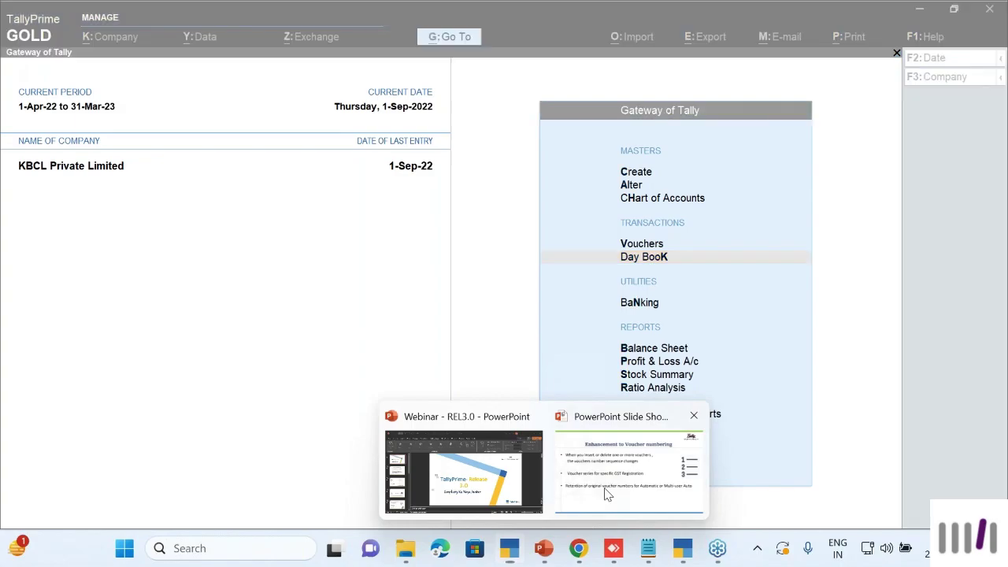
Switch to the PowerPoint slide show to review the Report Filters slide, and return to TallyPrime.
left_click(607, 493)
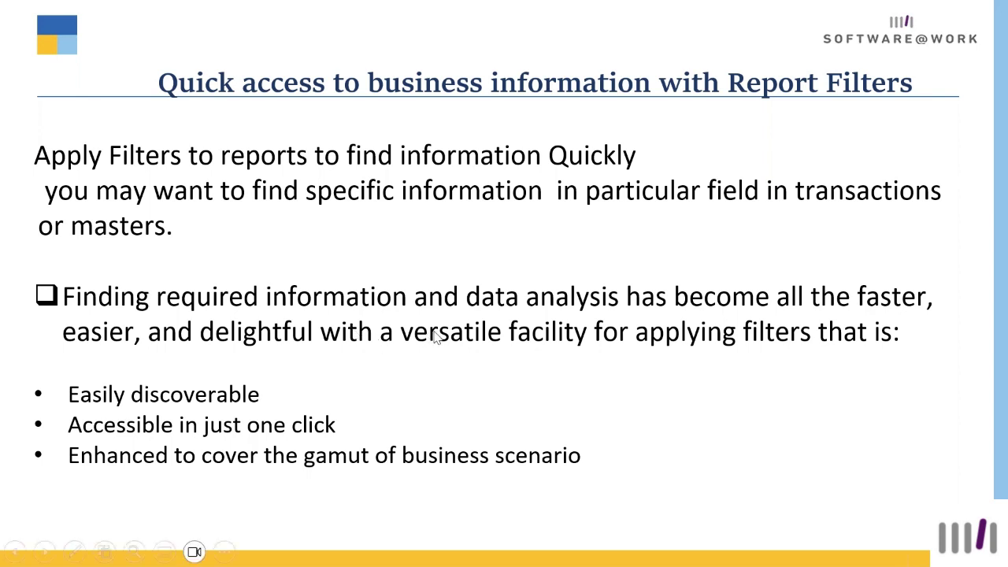
key("alt+Tab")
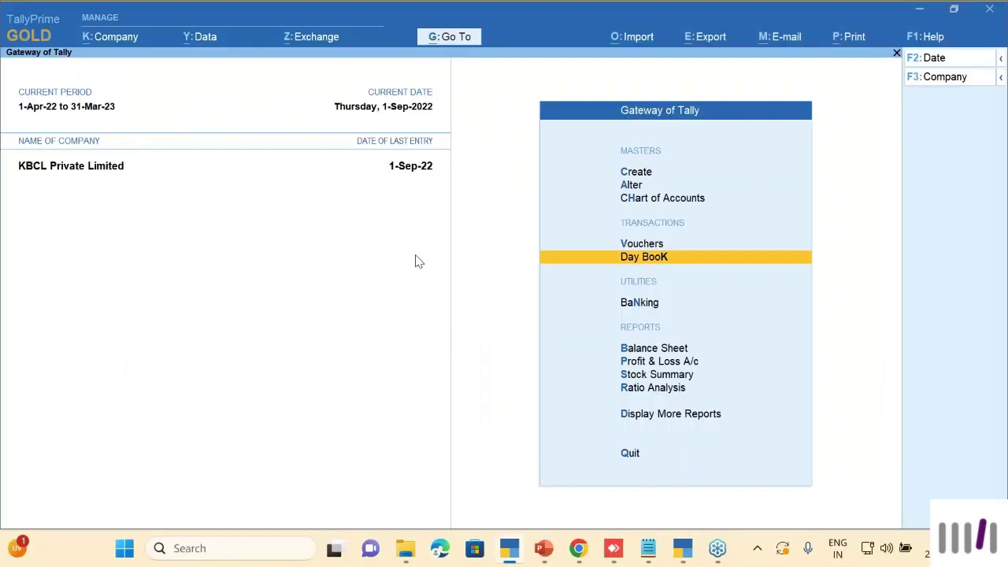
Open the Day Book and move to the Dhanlaxmi Home Appliances sales voucher GUJ-AC1.
key("Return")
key("Down")
key("Down")
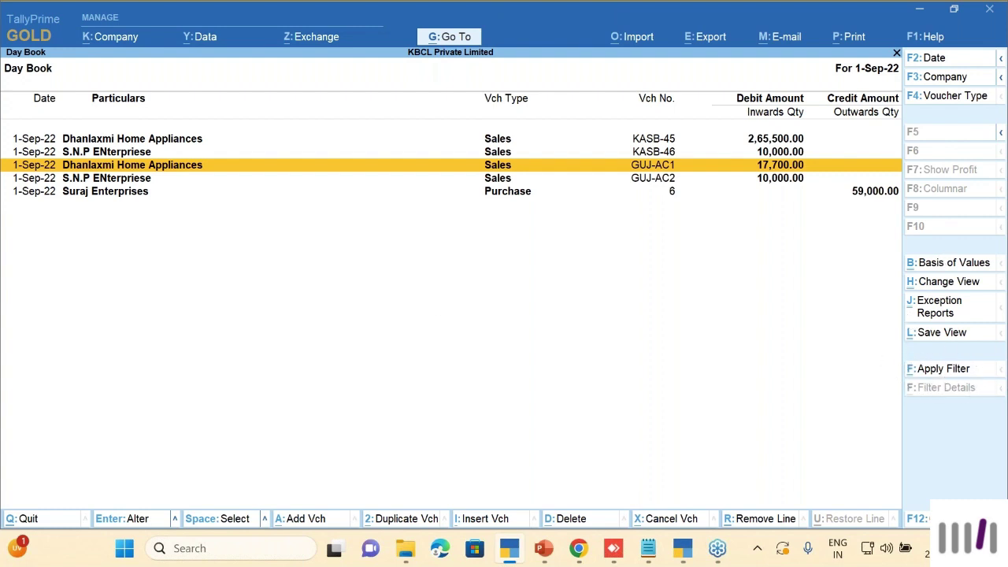
Hide the field and condition options of the Basic Filter, and filter the Day Book vouchers for Cash.
key("ctrl+f")
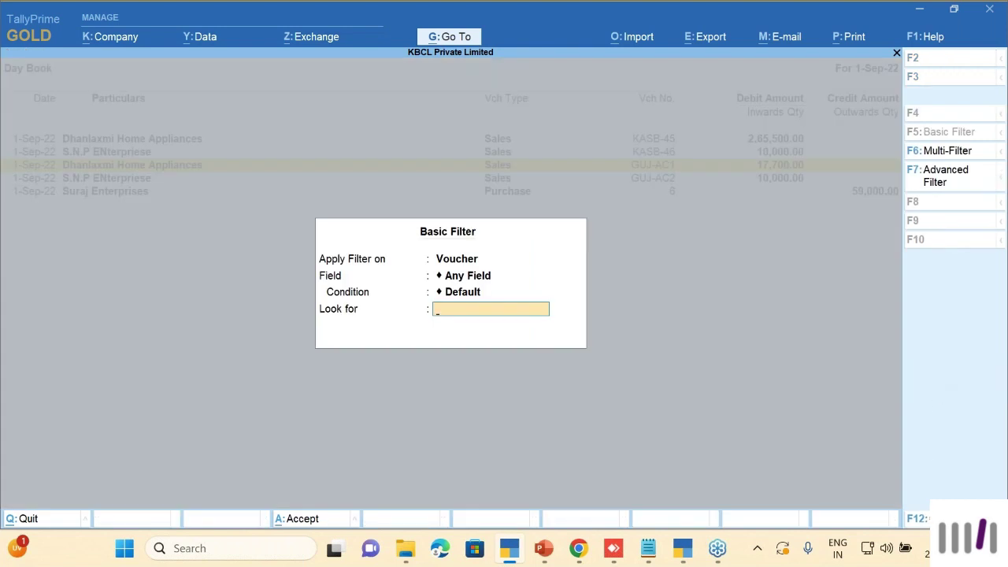
key("F12")
type("n")
key("Return")
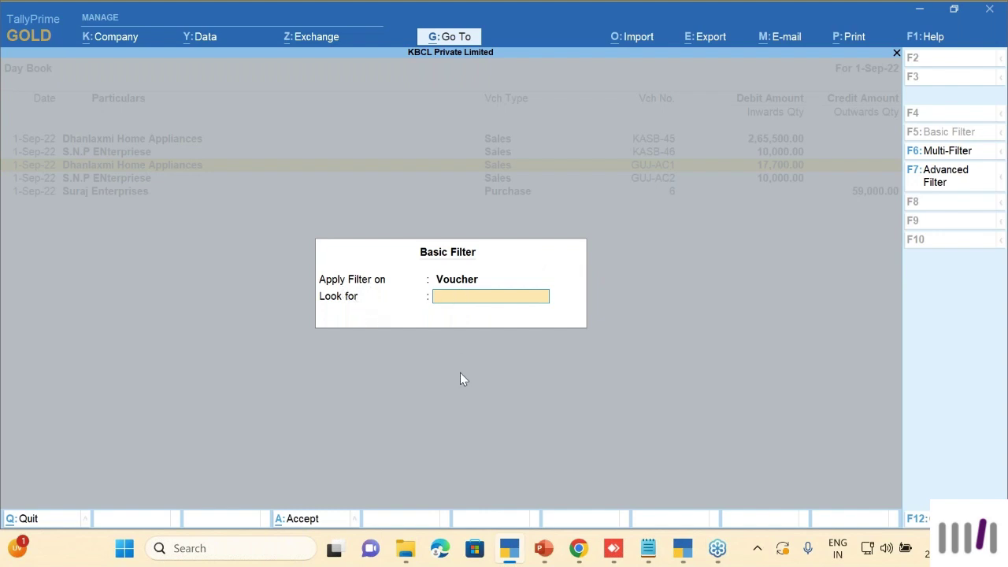
type("Cash")
key("Return")
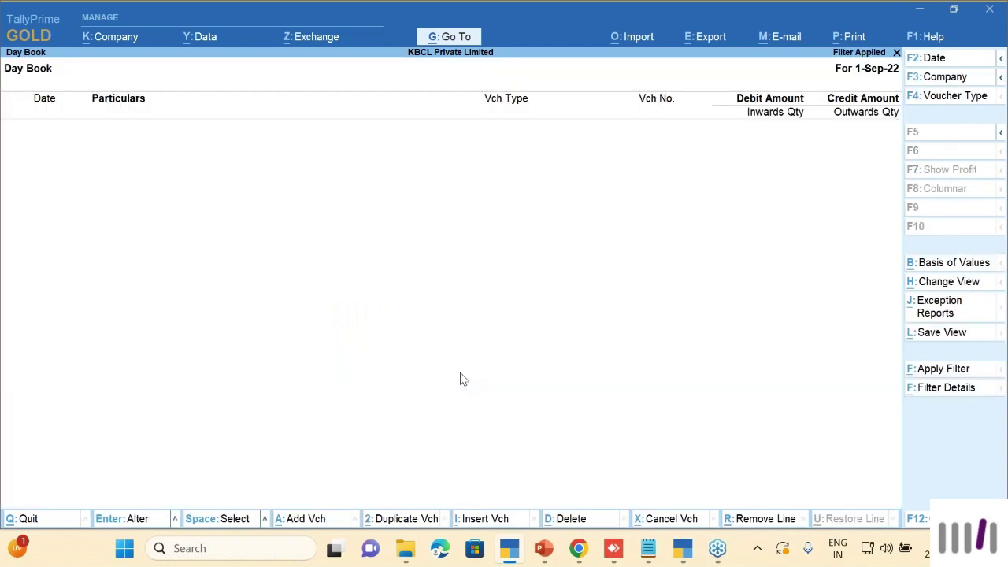
Set the Day Book period from 1-2-22 to 1-3-23.
key("alt+F2")
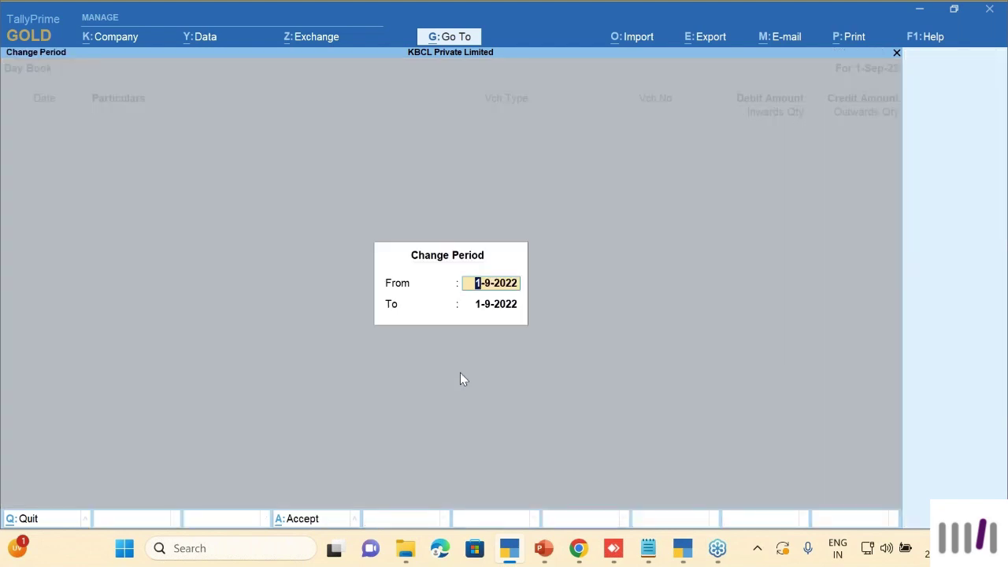
type("1-2-22")
key("Return")
type("1-")
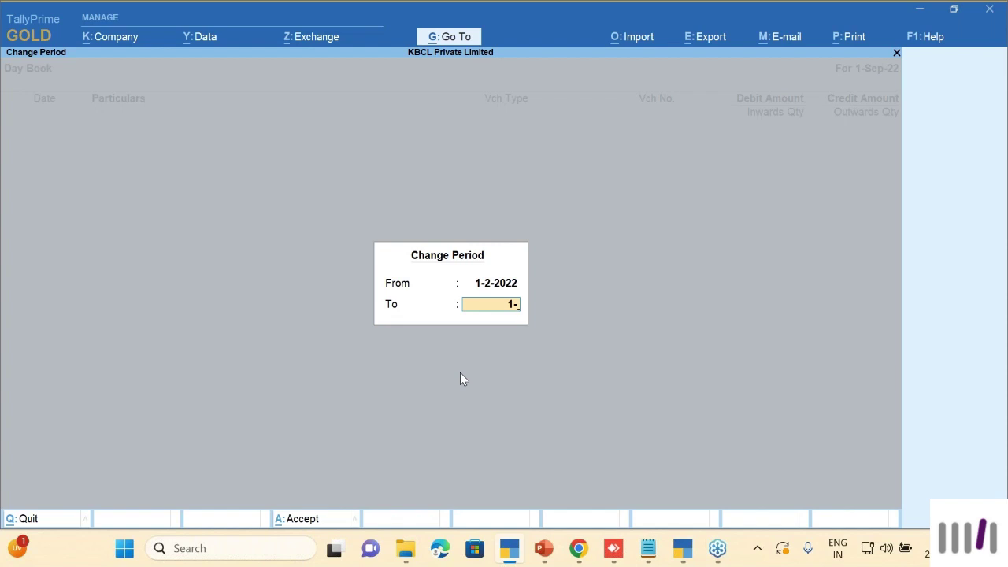
type("3-23")
key("Return")
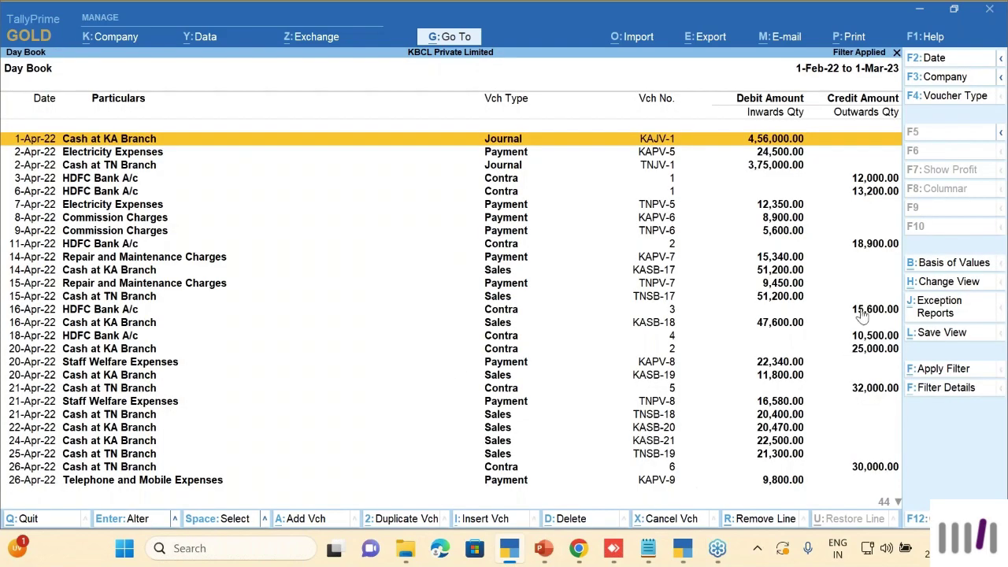
Reapply the Cash filter and view the filter details of the 1-Apr-22 journal KAJV-1 and the 2-Apr-22 payment KAPV-5.
left_click(945, 369)
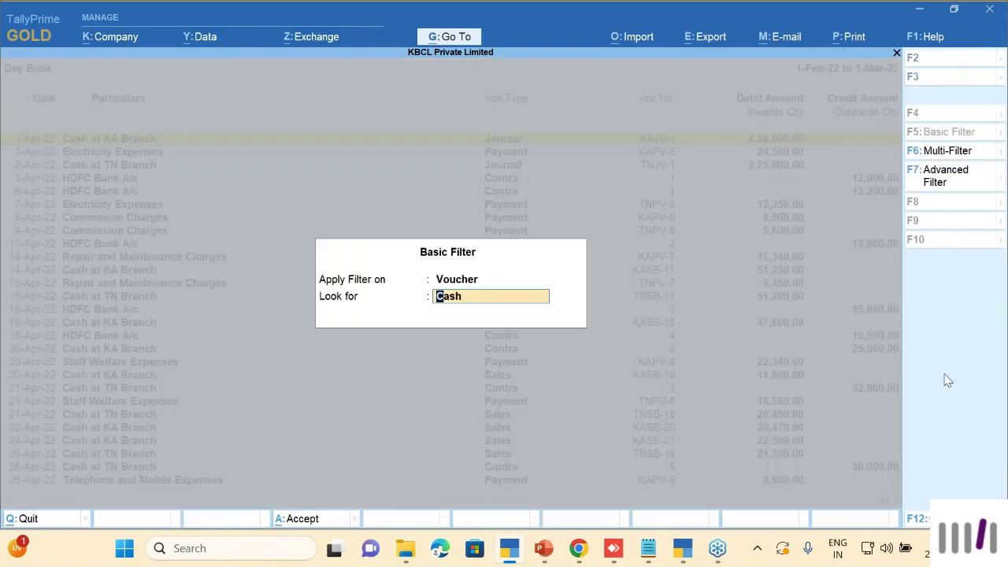
key("Return")
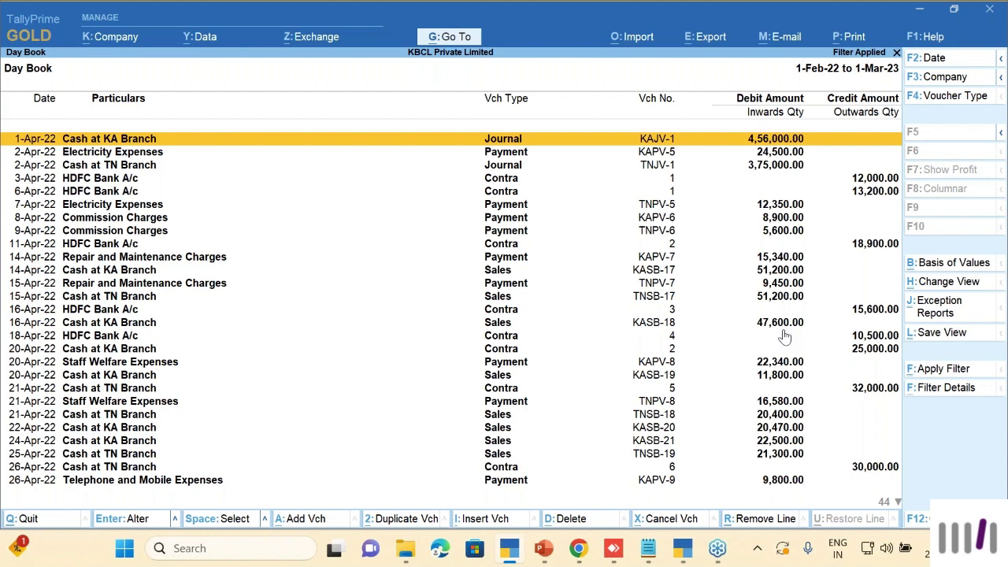
key("space")
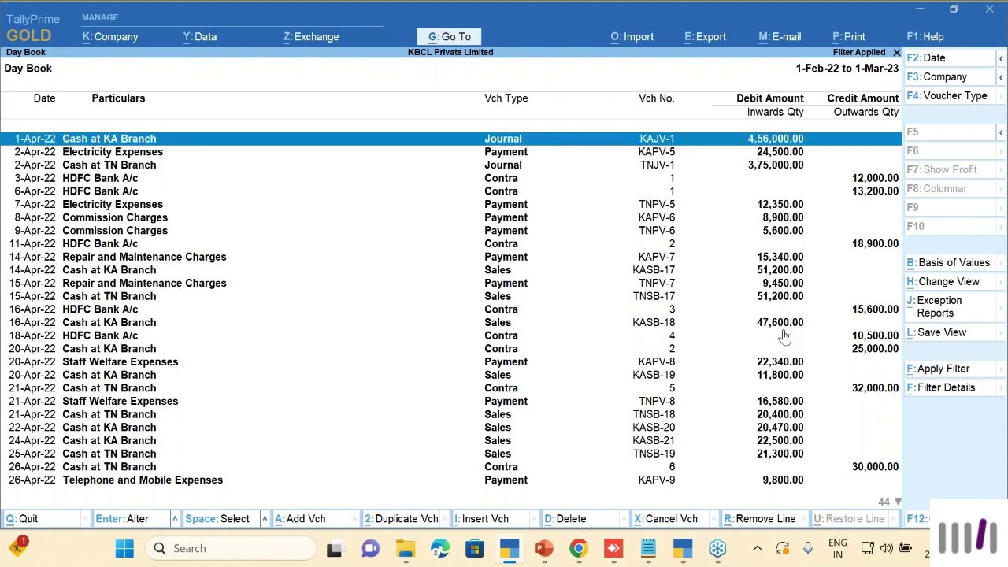
left_click(953, 388)
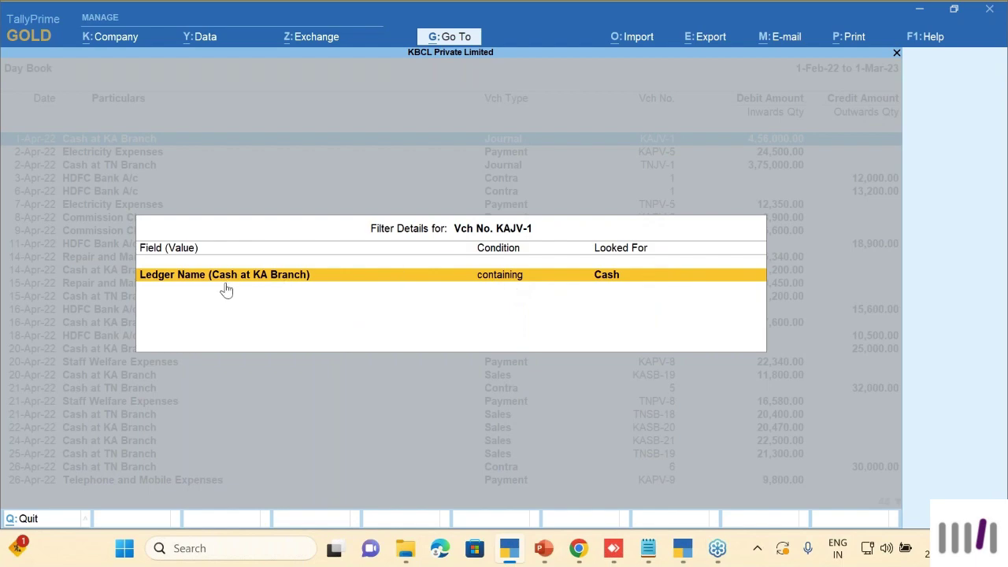
key("Escape")
key("Down")
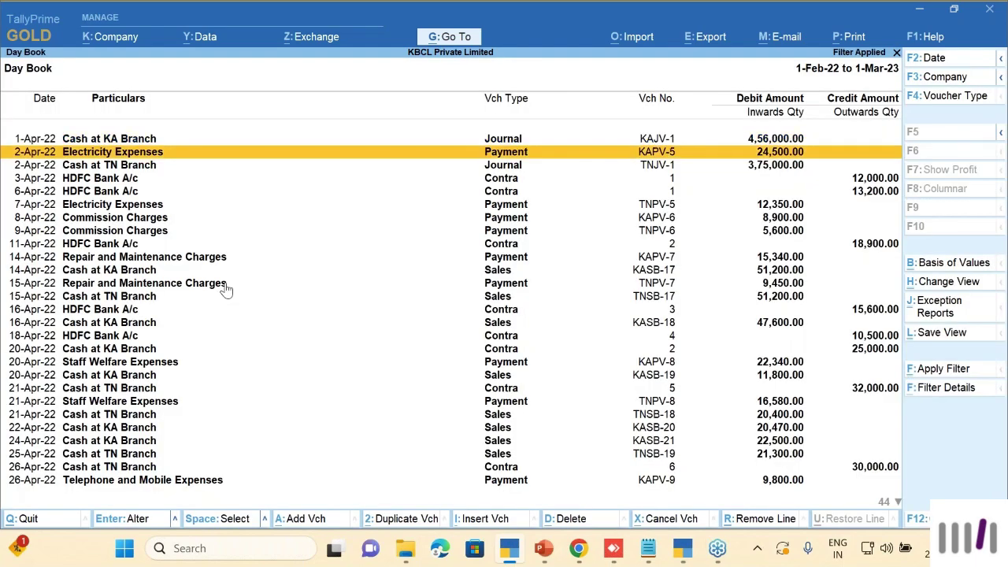
left_click(949, 390)
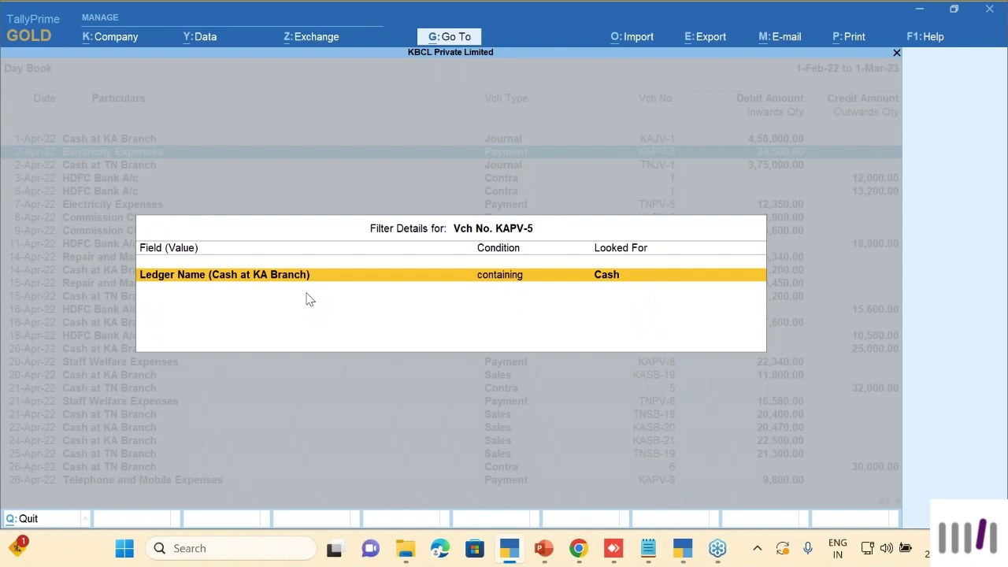
key("Escape")
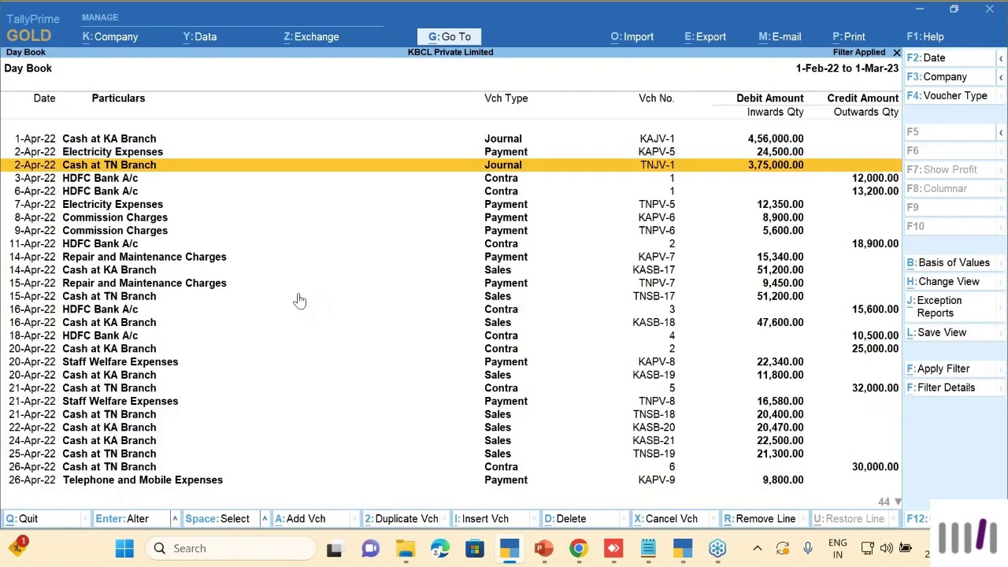
Open the 7-Apr-22 Electricity Expenses payment TNPV-5, add the narration "cash trnasfer", and save the voucher.
key("Down")
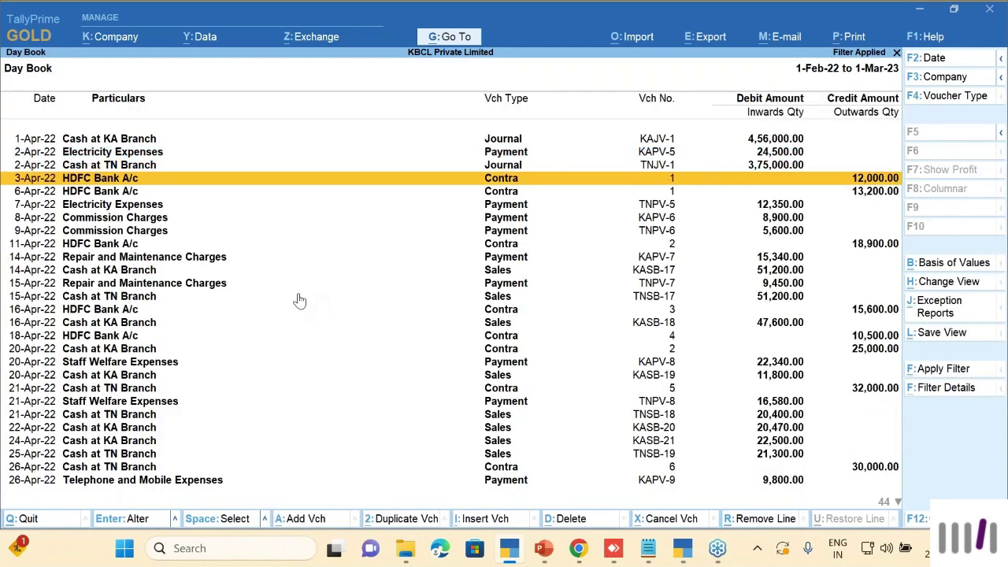
key("Down")
key("Down")
key("Return")
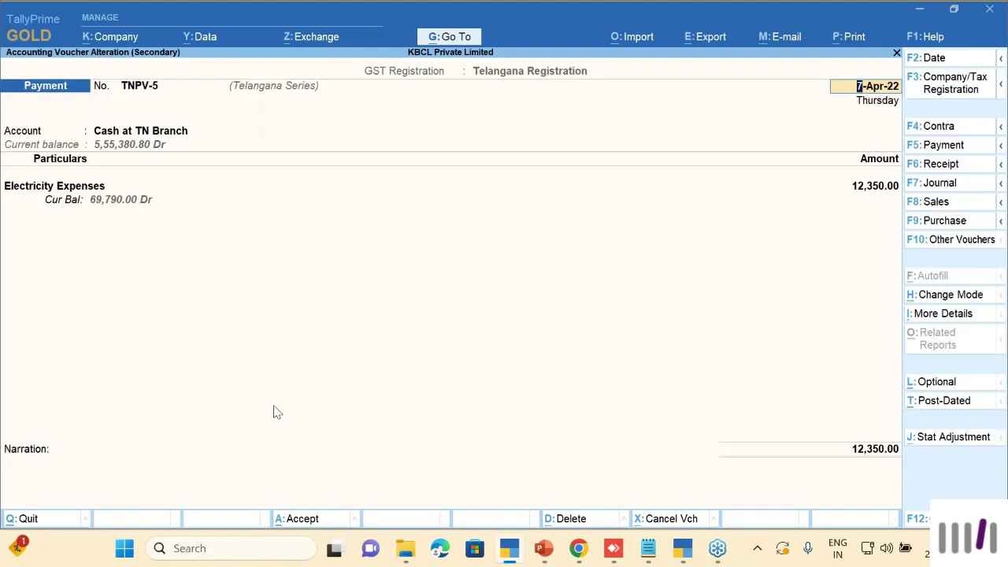
left_click(161, 487)
type("cash")
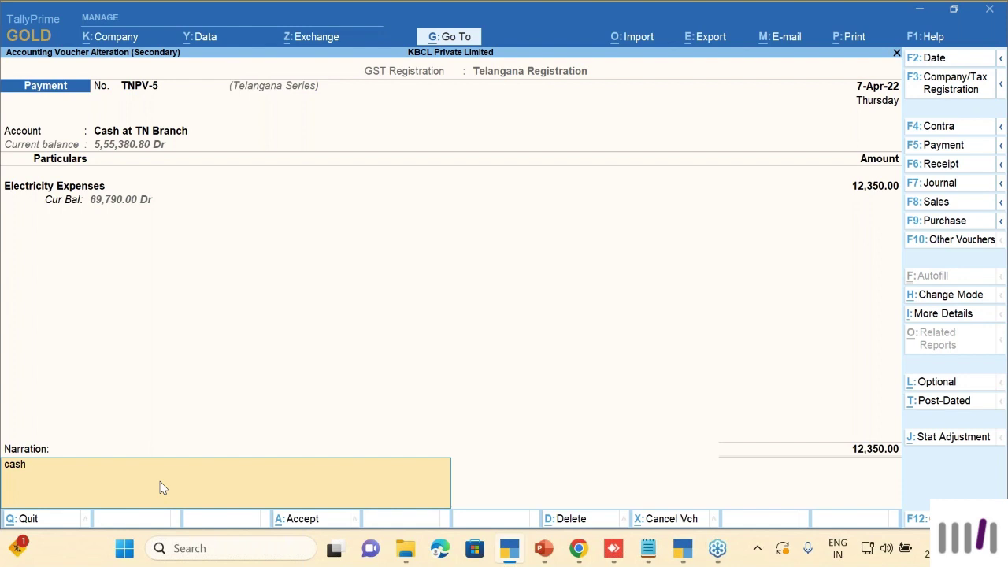
type(" trnasfer")
key("Return")
key("Return")
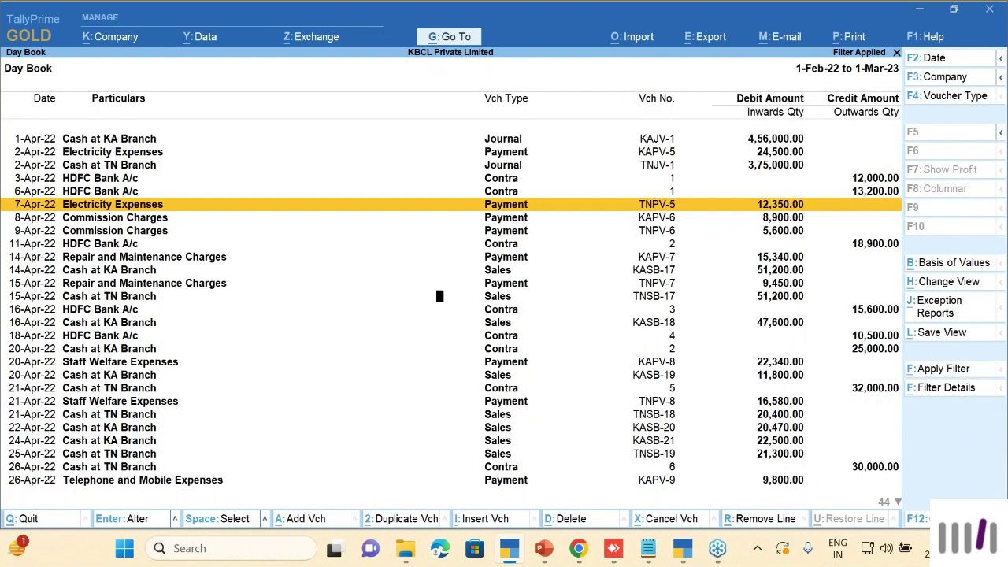
Reapply the Cash filter and view the filter details of payment voucher TNPV-5.
left_click(913, 370)
key("Return")
left_click(945, 389)
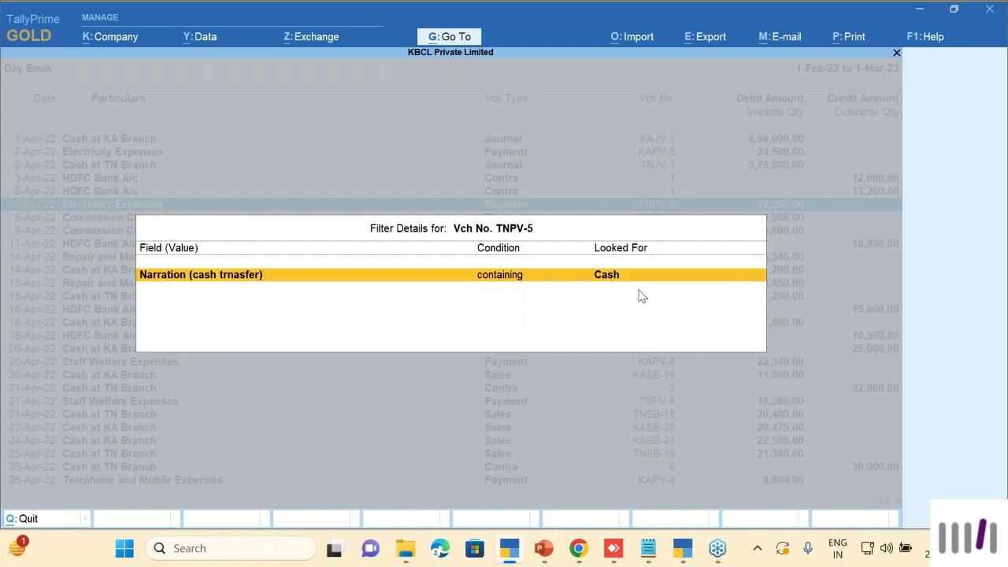
key("Escape")
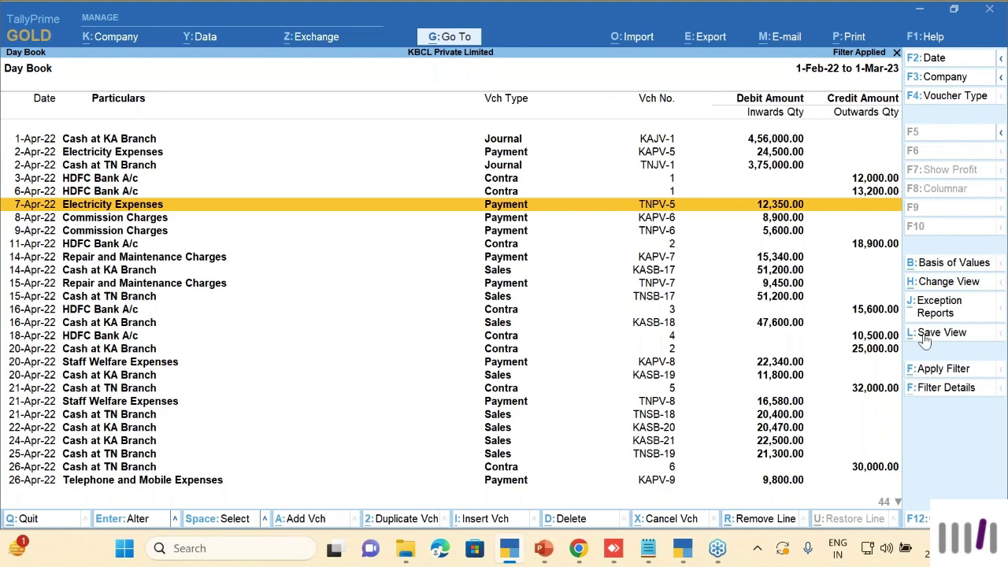
Switch the Day Book filter to Multi-Filter and set its field to Ledger Amount.
left_click(937, 369)
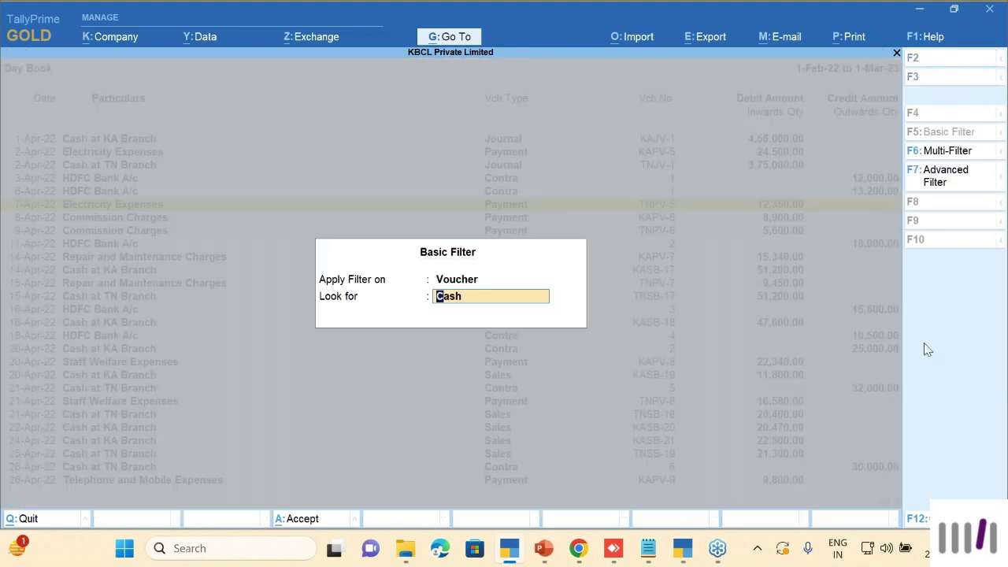
left_click(937, 153)
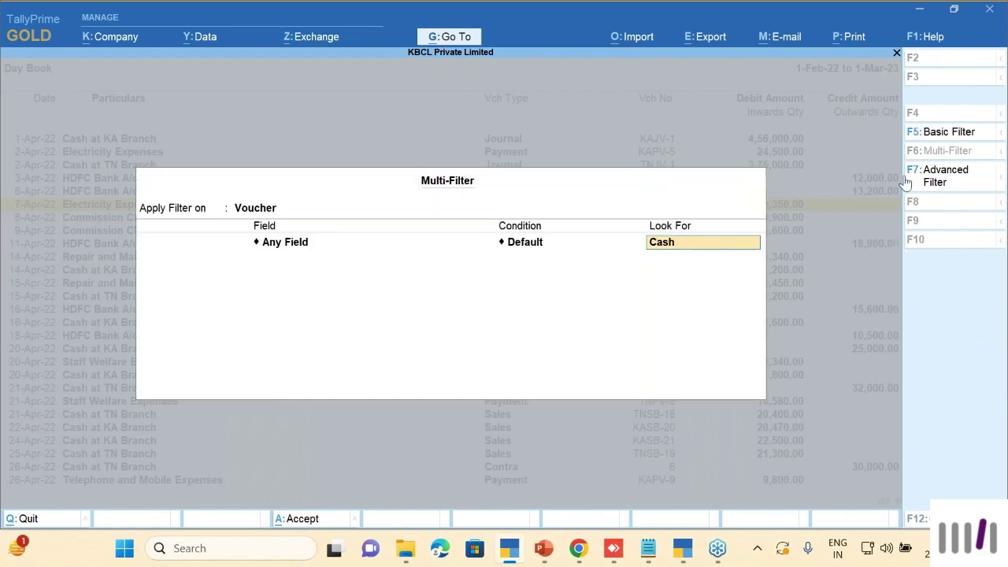
key("shift+Tab")
key("shift+Tab")
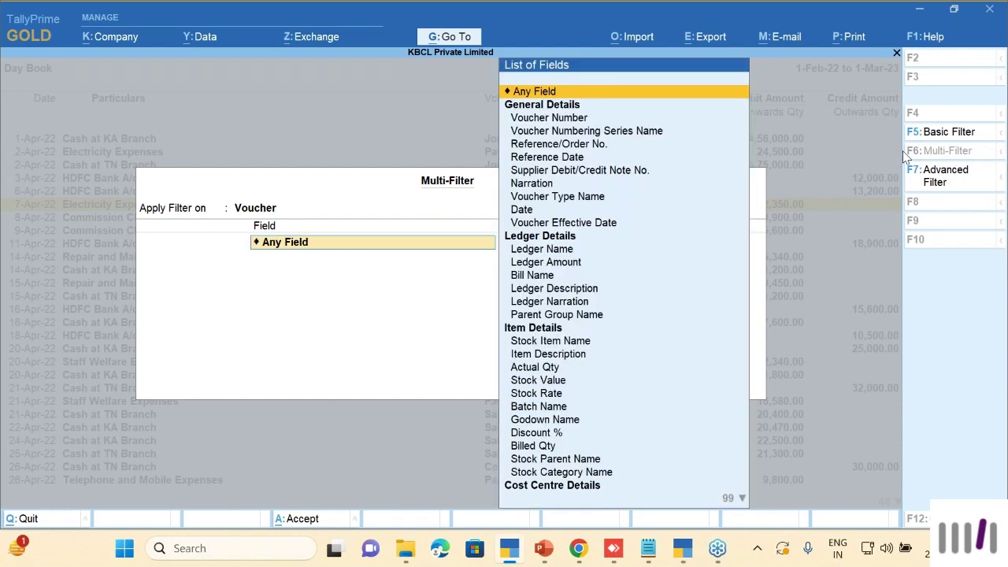
type("Am")
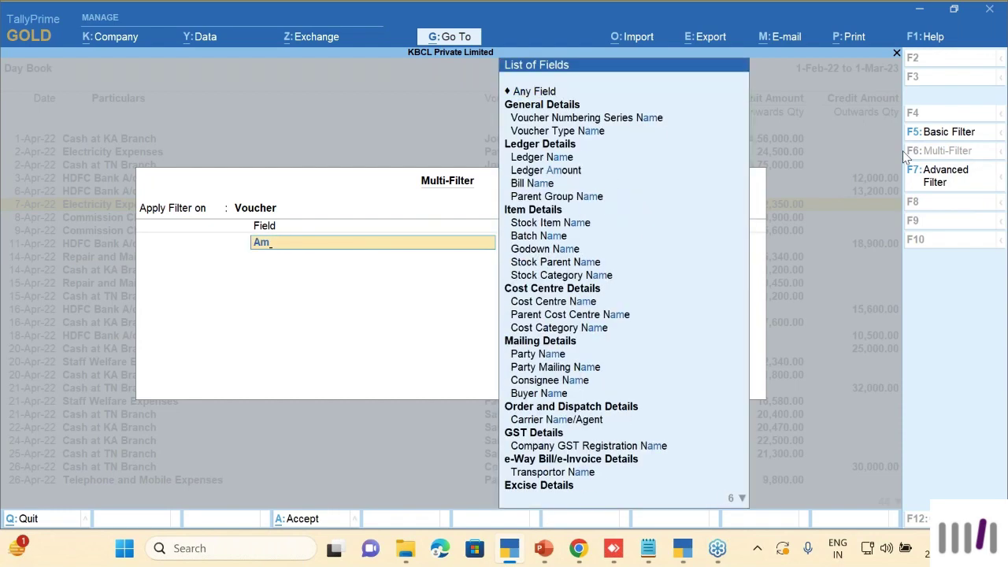
key("Down")
key("Down")
key("Down")
key("Down")
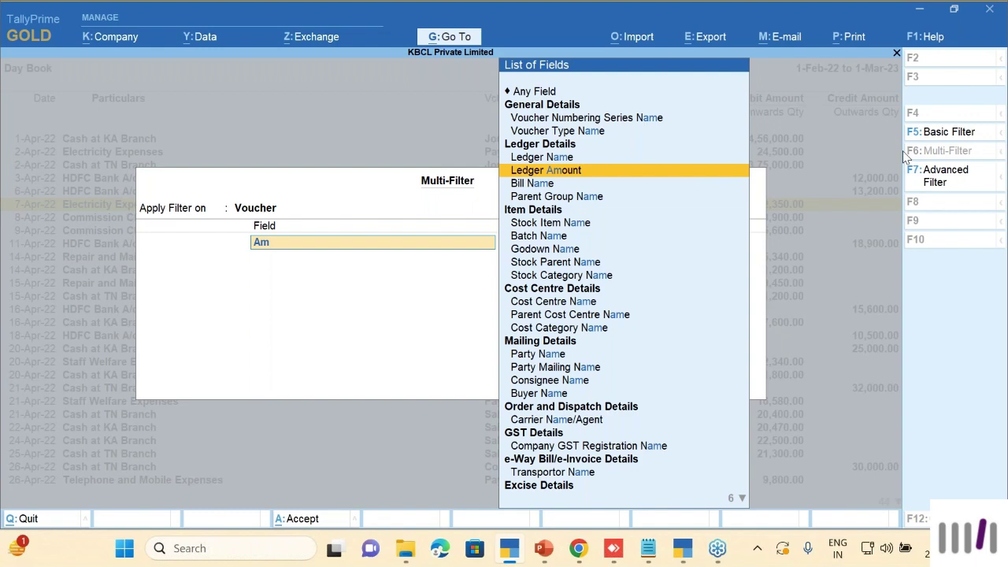
key("Return")
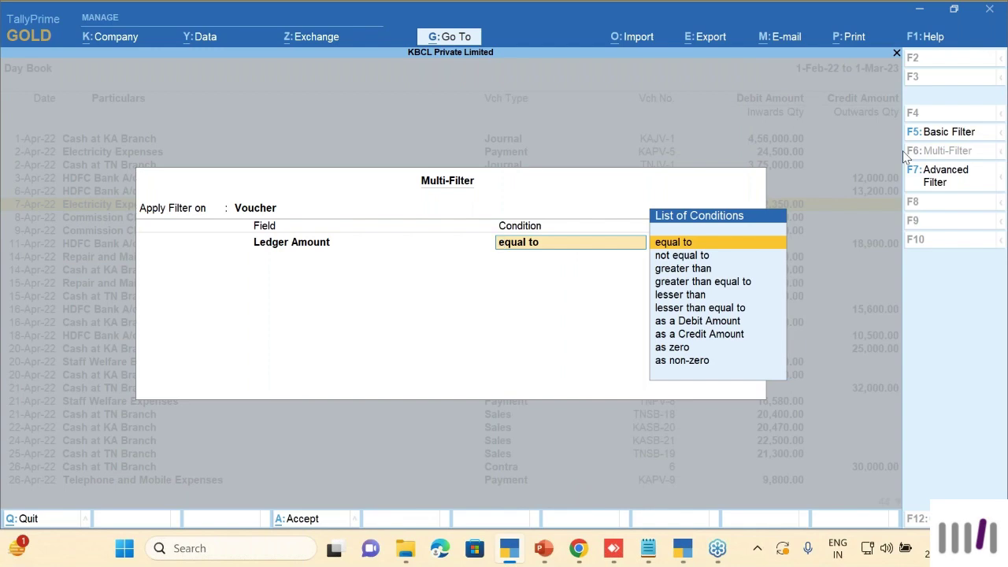
Set the filter condition to lesser than 20000, end the condition list, and apply the Multi-Filter.
key("Down")
key("Down")
key("Down")
key("Down")
key("Return")
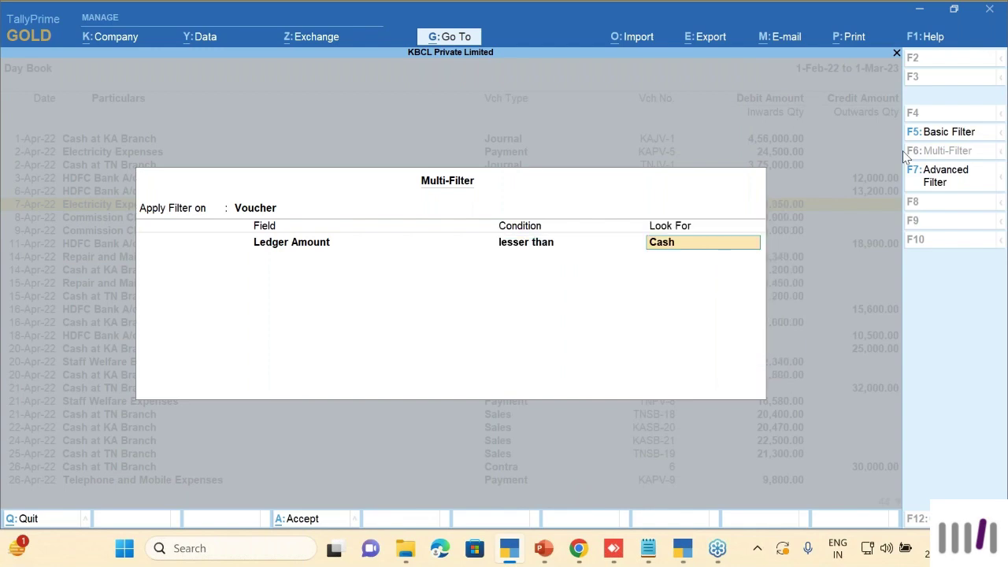
type("20000")
key("Return")
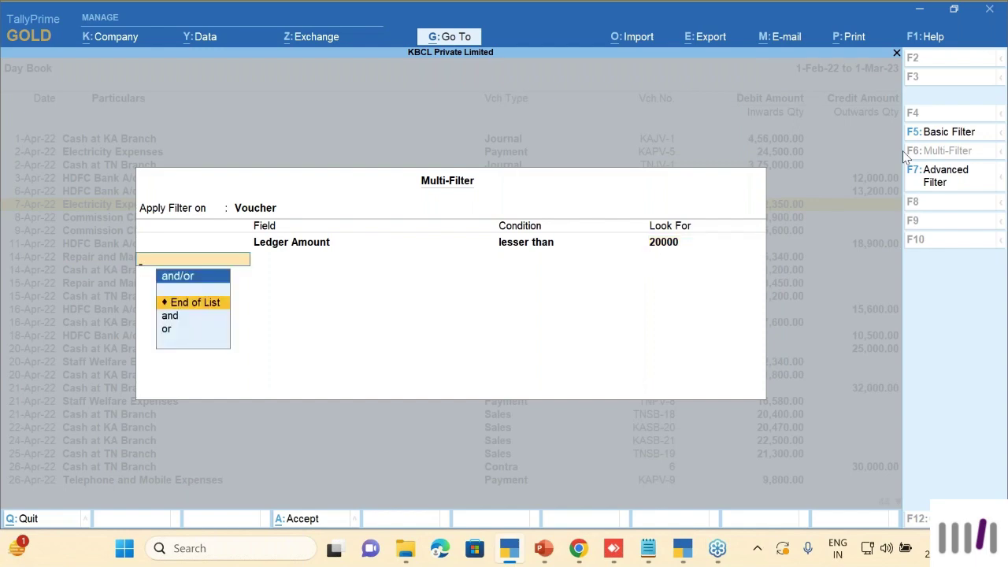
key("Return")
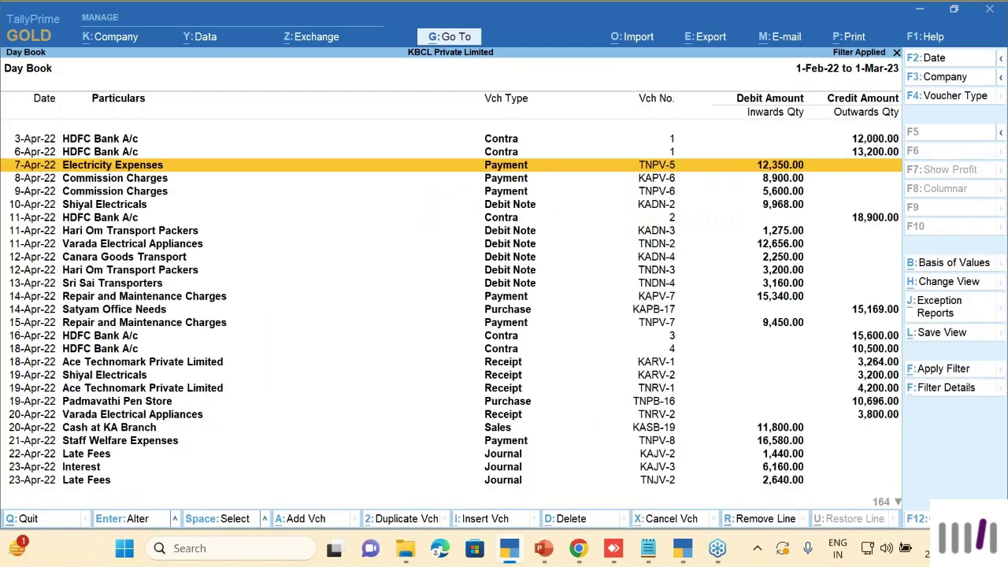
Look through the filtered Day Book vouchers and examine their amounts against the ledger amount condition.
key("Down")
key("Down")
key("Down")
key("Down")
key("Down")
key("Down")
key("Down")
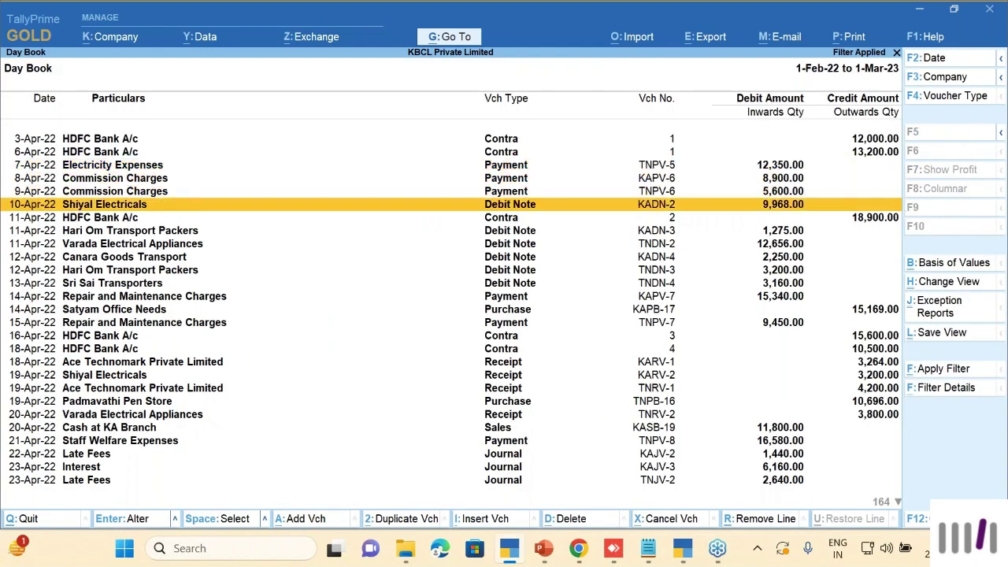
key("Up")
key("Up")
key("Up")
key("Up")
key("Up")
key("Up")
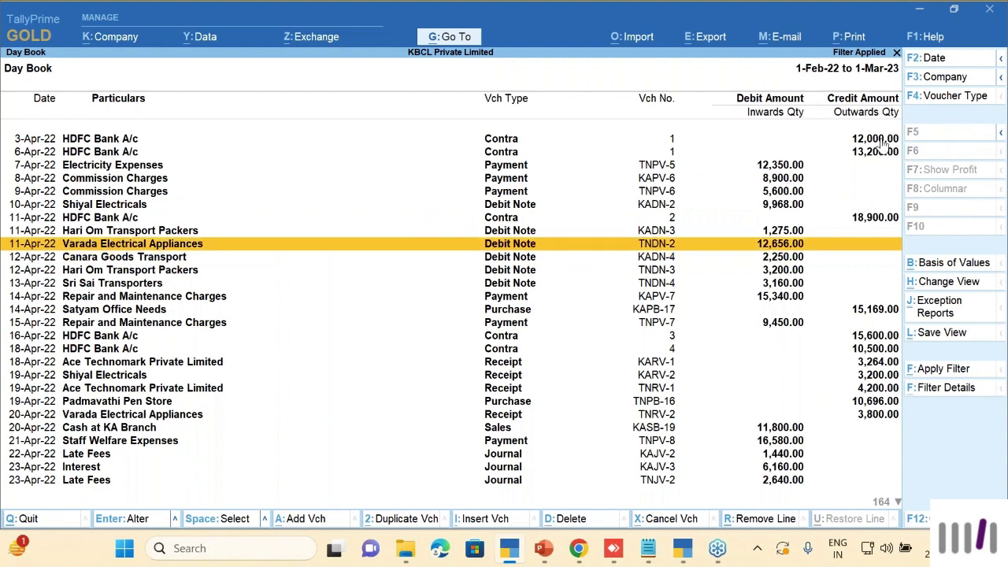
key("Down")
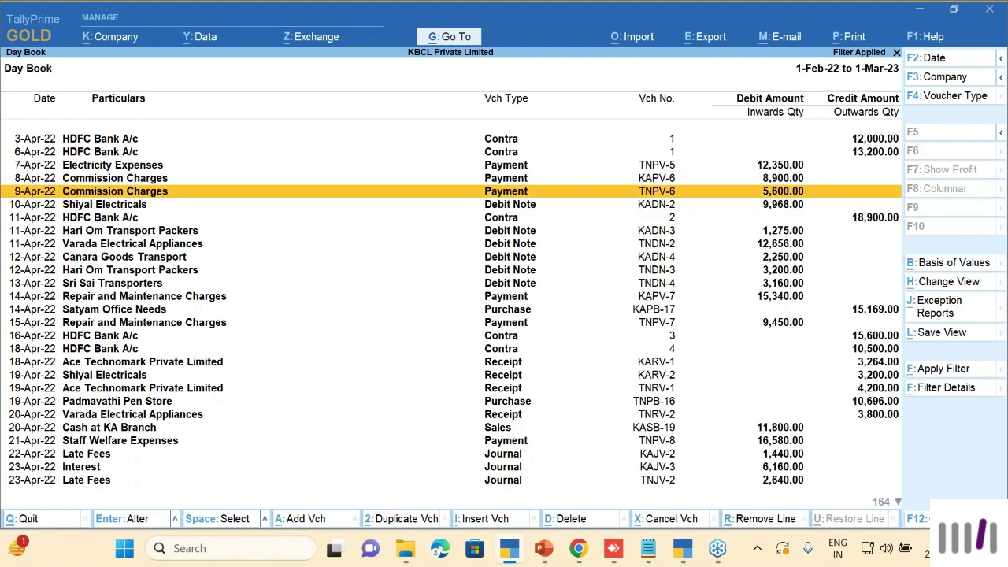
key("Down")
key("Down")
key("Down")
key("Down")
key("Down")
key("Down")
key("Down")
key("Down")
key("Down")
key("Down")
key("Down")
key("Down")
key("Down")
key("Down")
key("Down")
key("Down")
key("Down")
key("Down")
key("Down")
key("Down")
key("Down")
key("Down")
key("Down")
key("Down")
key("Down")
key("Down")
key("Down")
key("Down")
key("Down")
key("Down")
key("Down")
key("Down")
key("Down")
key("Down")
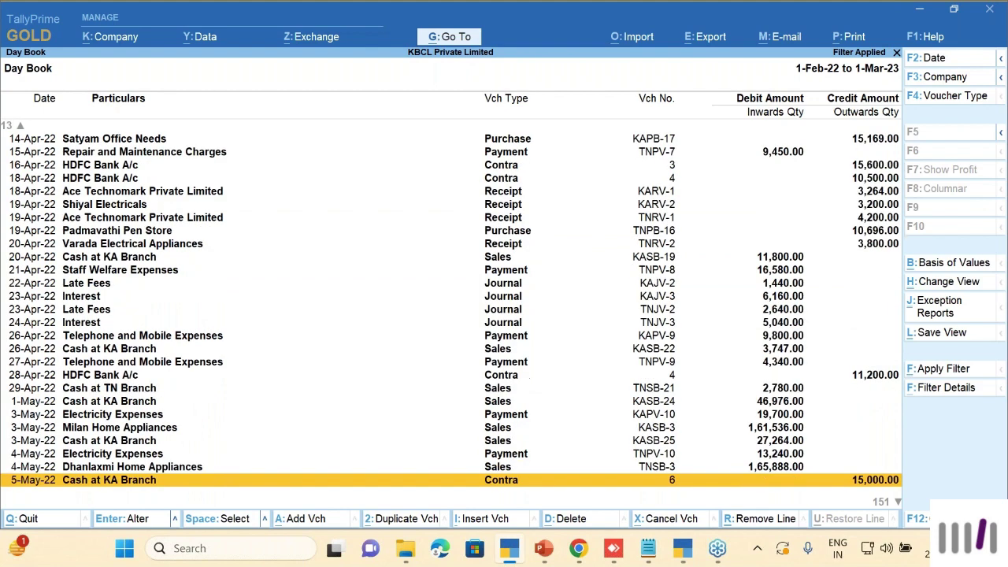
Review the Multi-Filter results in the Day Book back to the early April 2022 vouchers.
key("Up")
key("Up")
key("Up")
key("Up")
key("Up")
key("Up")
key("Up")
key("Up")
key("Up")
key("Up")
key("Up")
key("Up")
key("Up")
key("Up")
key("Up")
key("Up")
key("Up")
key("Up")
key("Up")
key("Up")
key("Up")
key("Up")
key("Up")
key("Up")
key("Up")
key("Up")
key("Up")
key("Up")
key("Up")
key("Up")
key("Up")
key("Up")
key("Up")
key("Up")
key("Up")
key("Up")
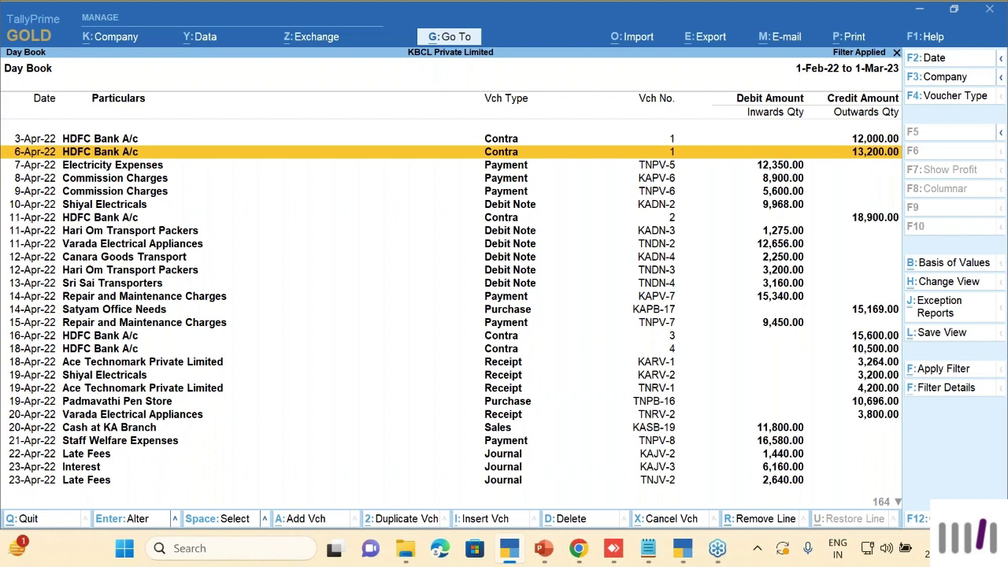
Leave the filtered Day Book and open the Stock Summary report.
key("Escape")
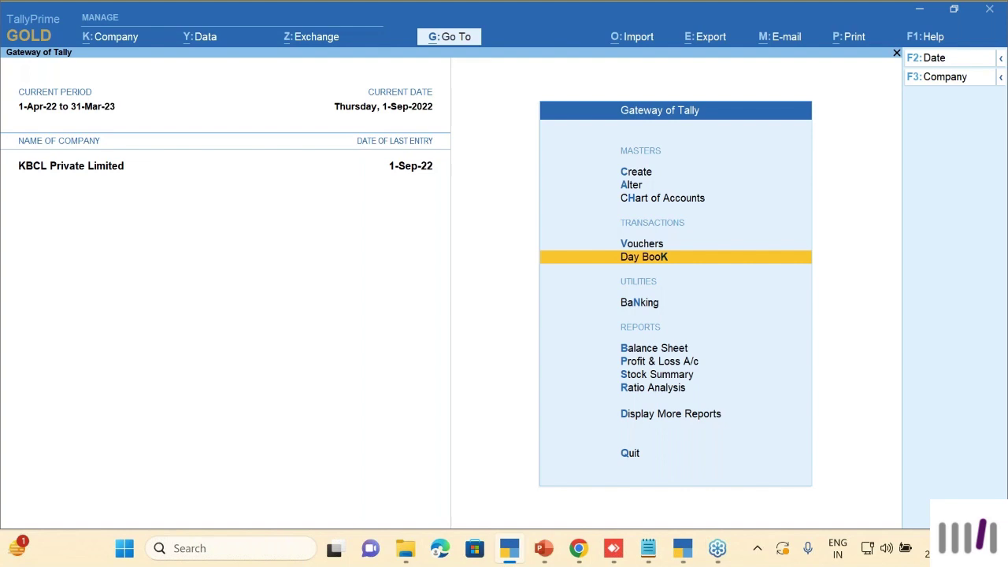
key("Down")
key("Down")
key("Down")
key("Down")
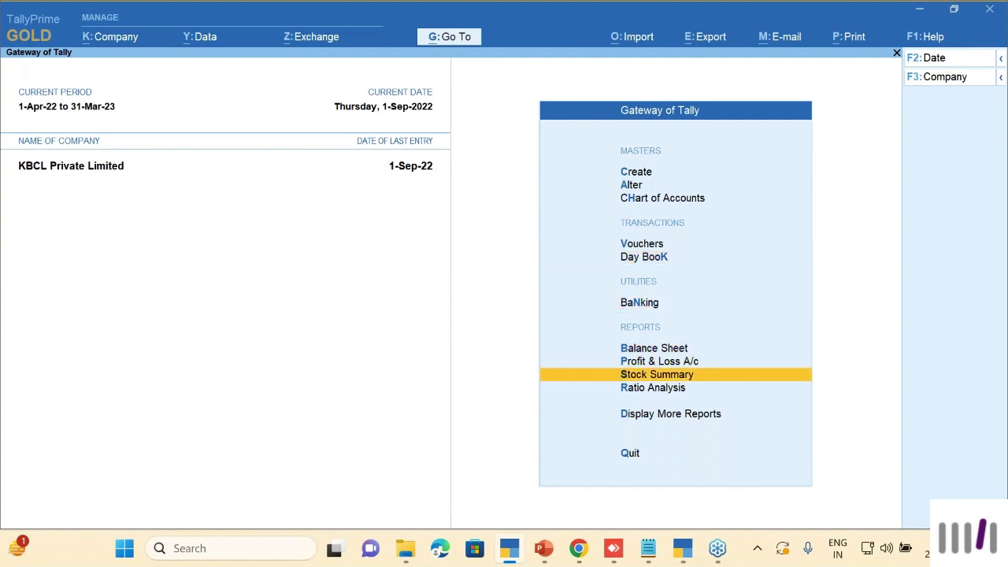
key("Return")
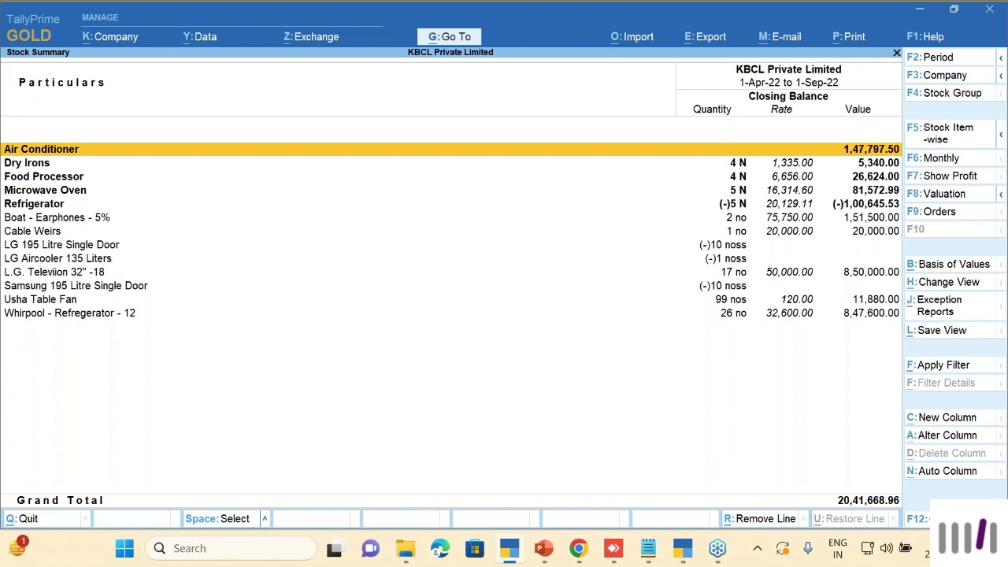
Try a Basic Filter for 3456 on the group-wise Stock Summary and clear it.
left_click(944, 365)
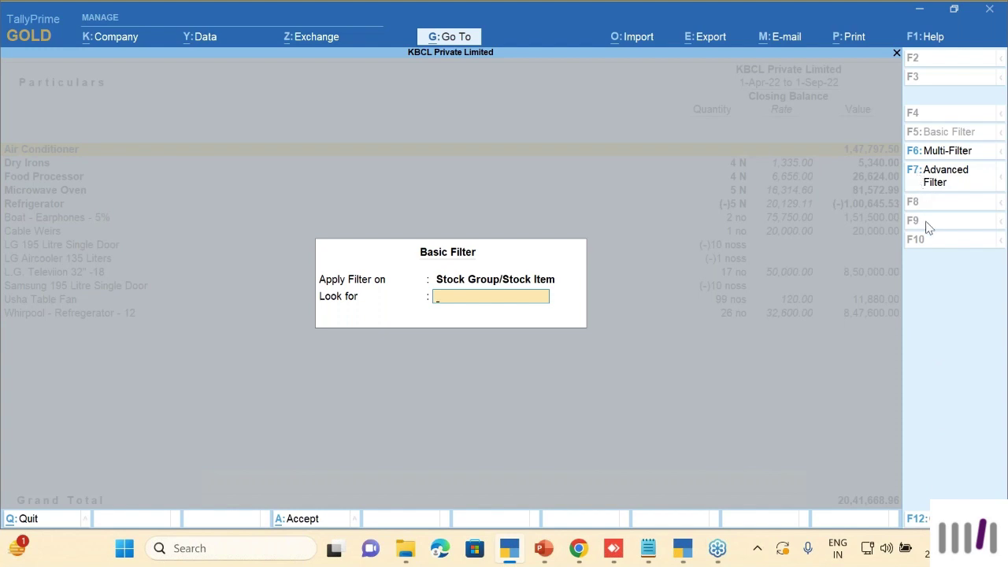
type("3456")
key("Return")
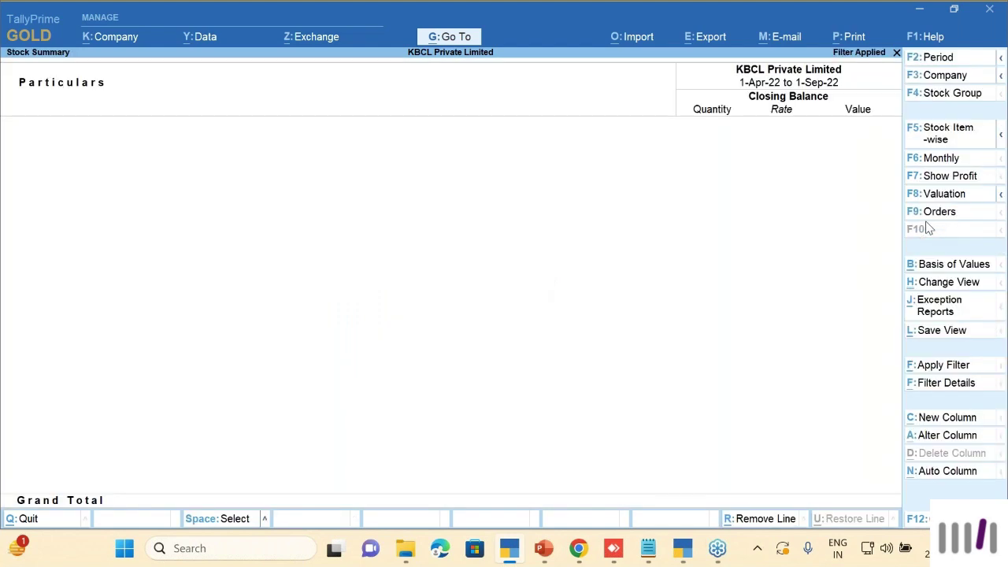
key("Escape")
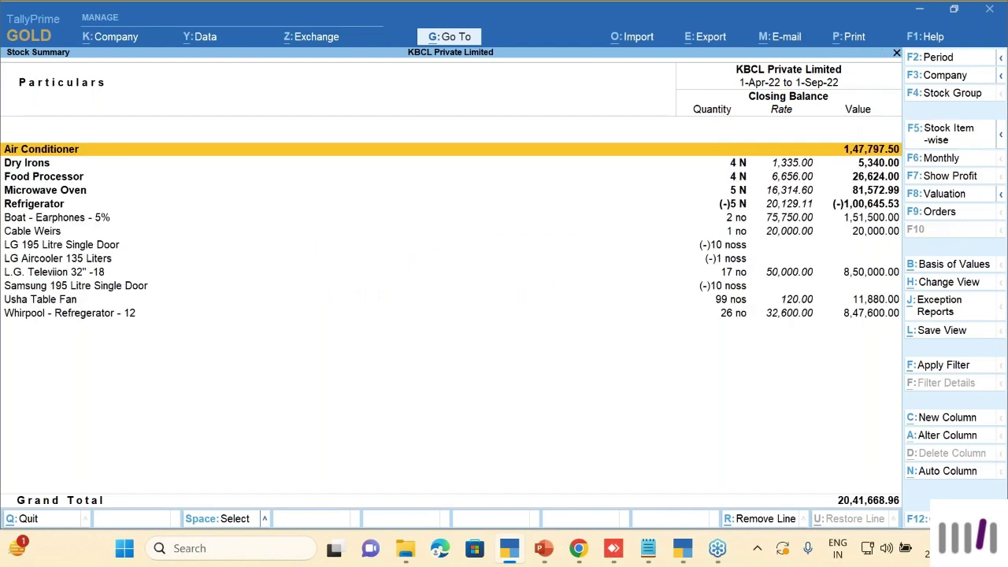
Show the Stock Summary item-wise and configure its Basic Filter to allow selecting a specific field.
key("F5")
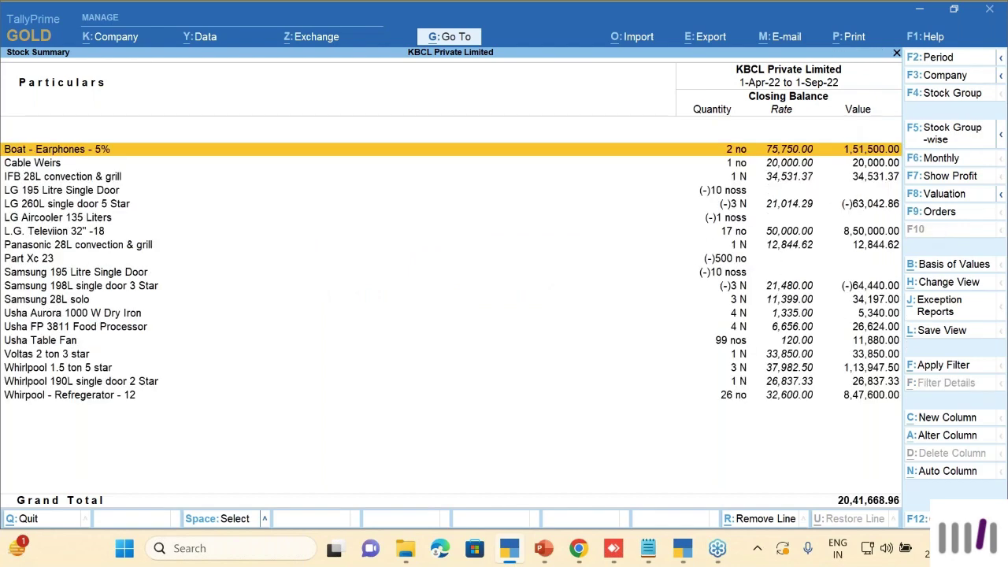
left_click(944, 365)
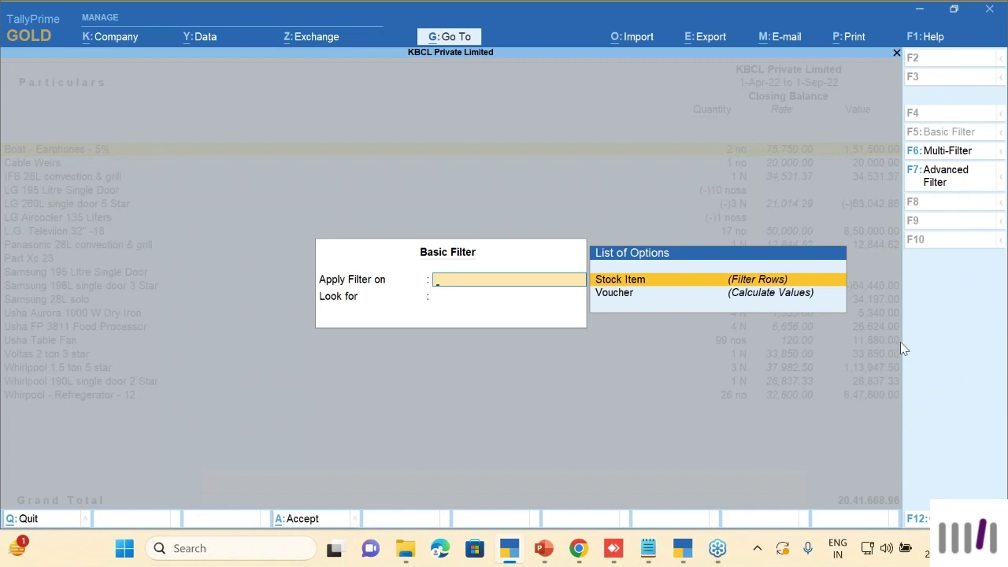
left_click(918, 518)
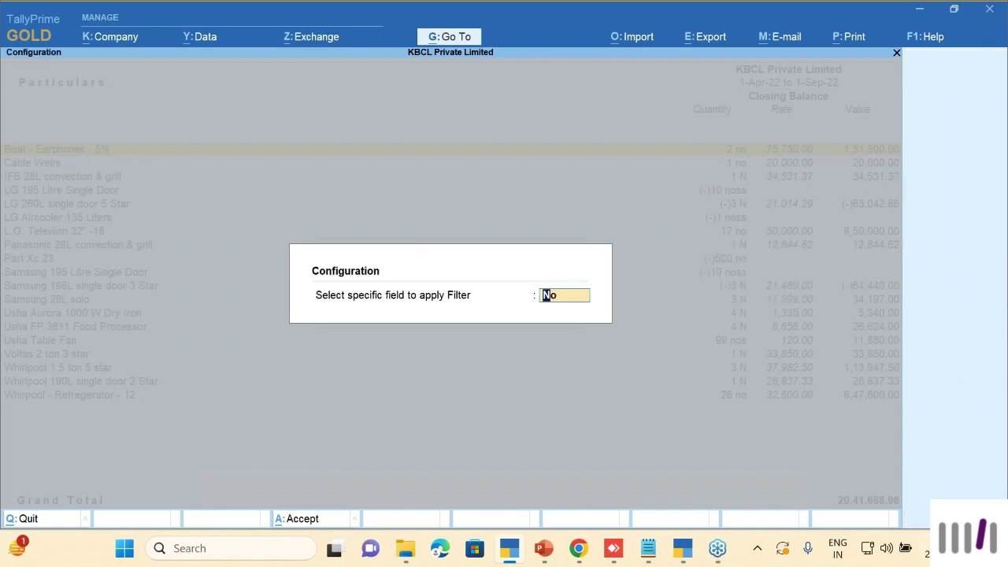
type("y")
key("Return")
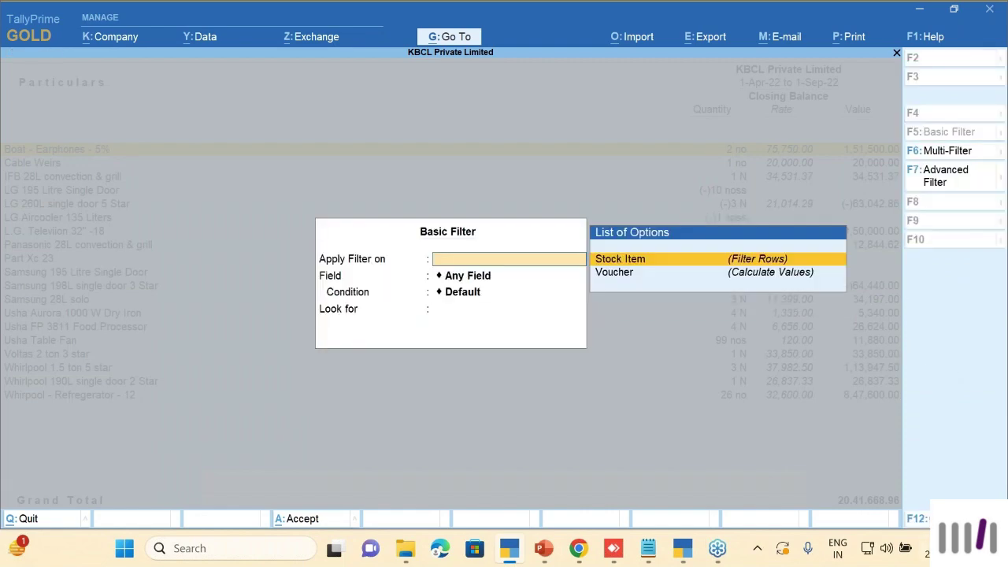
Filter the stock items on HSN/SAC equal to 3456.
key("Return")
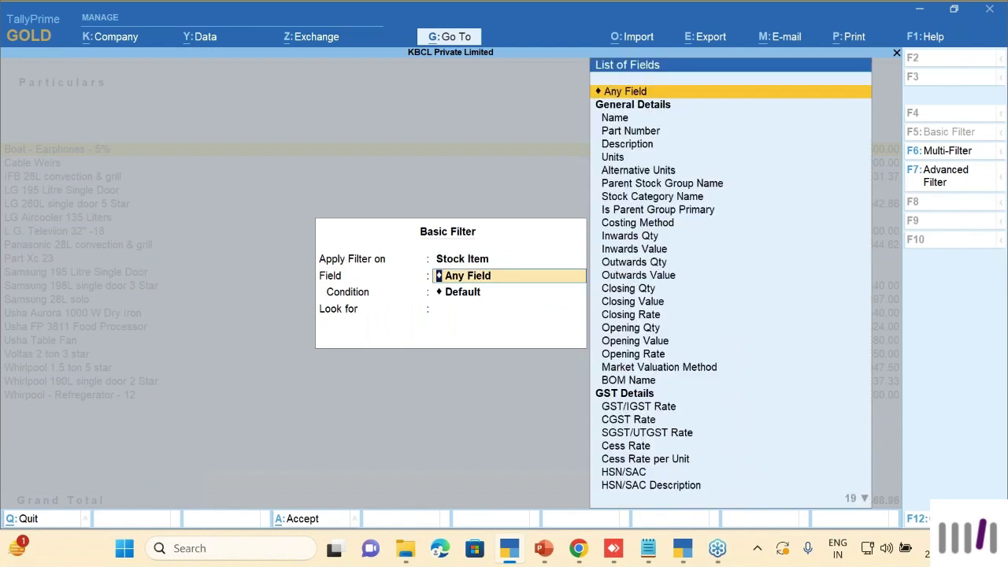
type("Hsn")
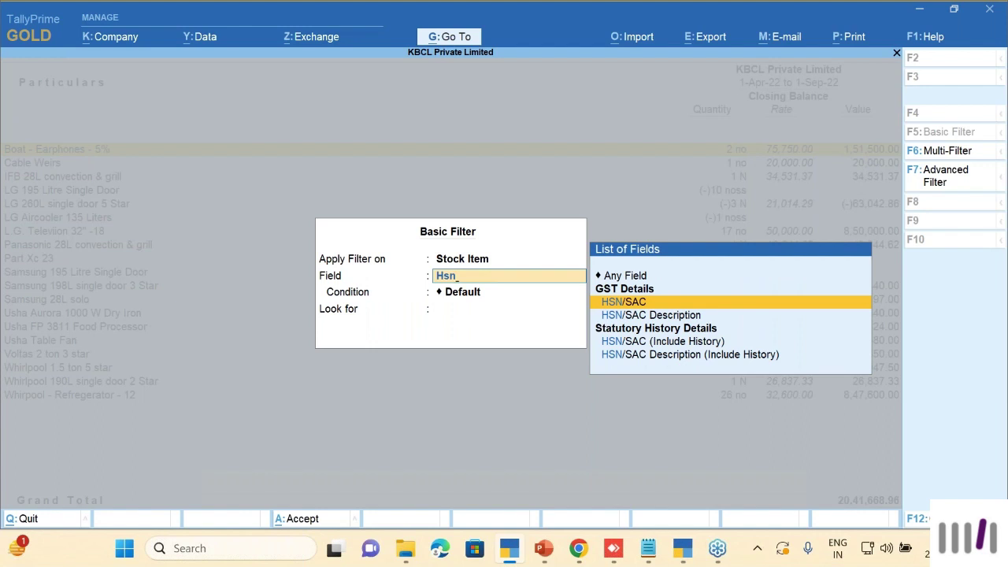
key("Return")
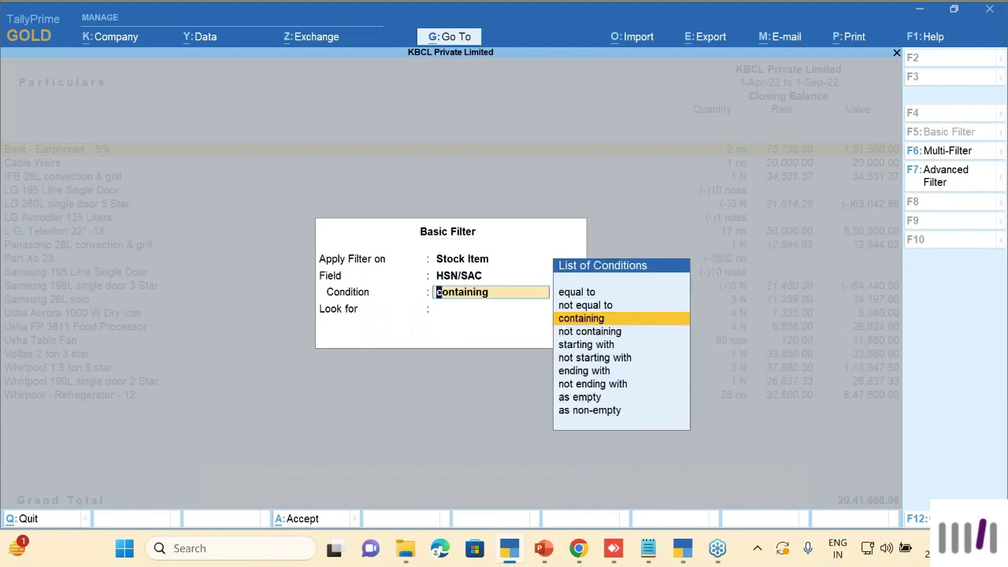
key("Up")
key("Up")
key("Return")
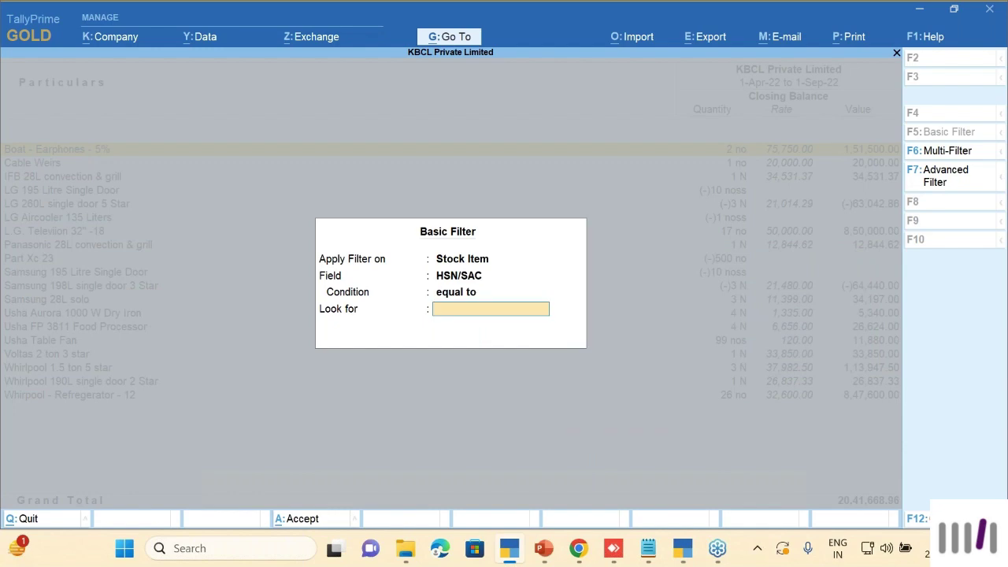
type("3456")
key("Return")
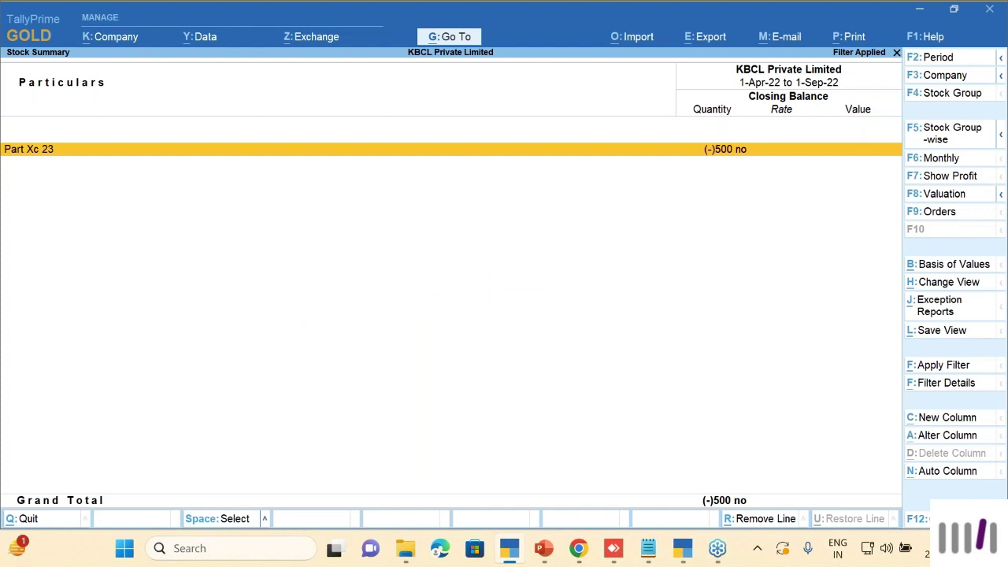
View the filter details of stock item Part Xc 23, then close them and deselect the item.
key("space")
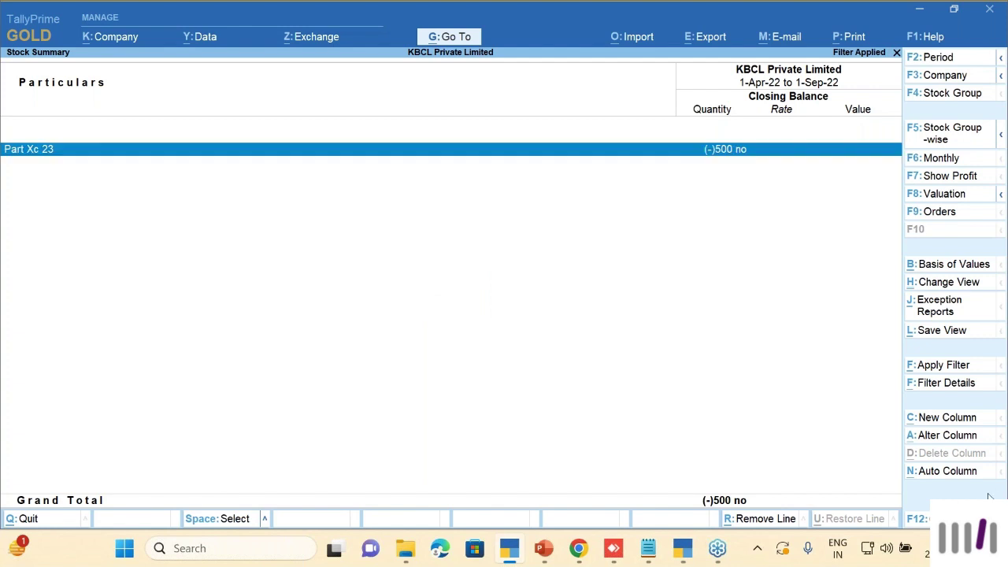
left_click(947, 383)
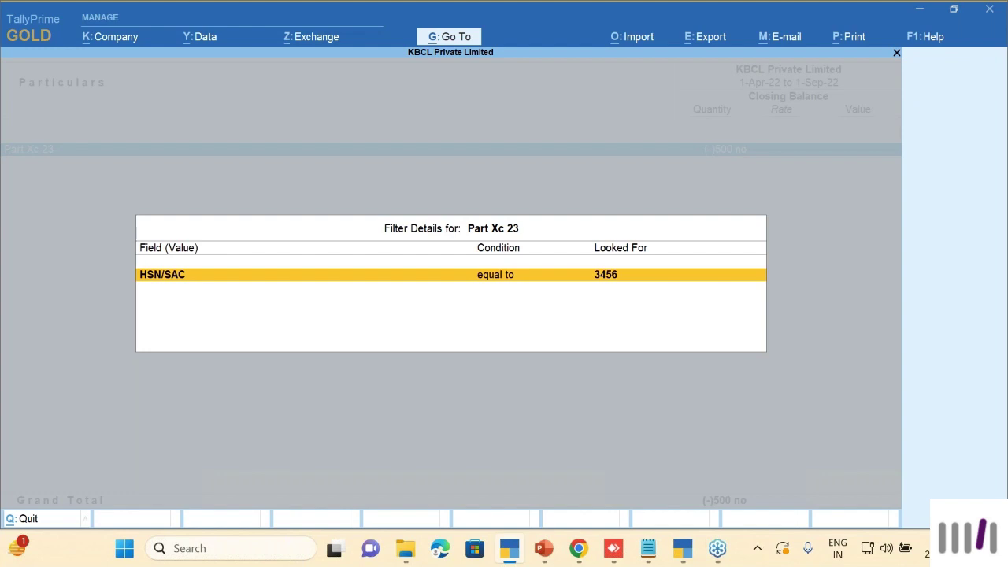
key("Escape")
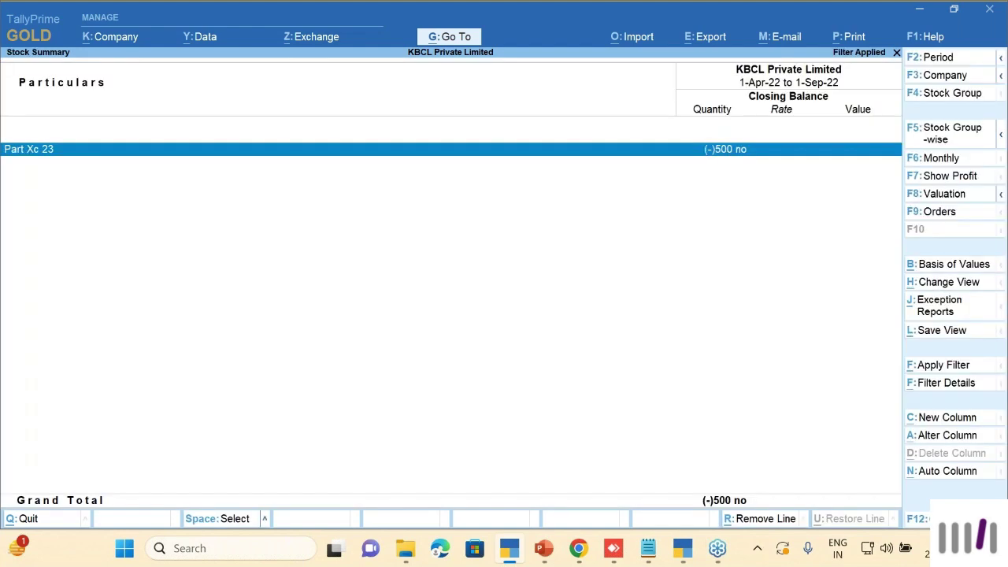
key("space")
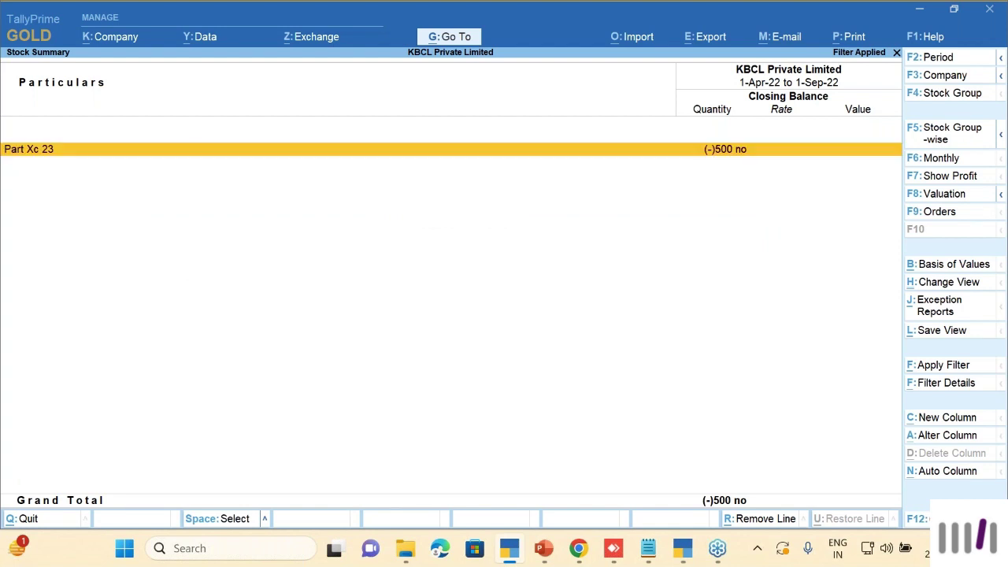
Clear the filter, leave the Stock Summary, and switch to the PowerPoint slide show.
key("Escape")
key("Escape")
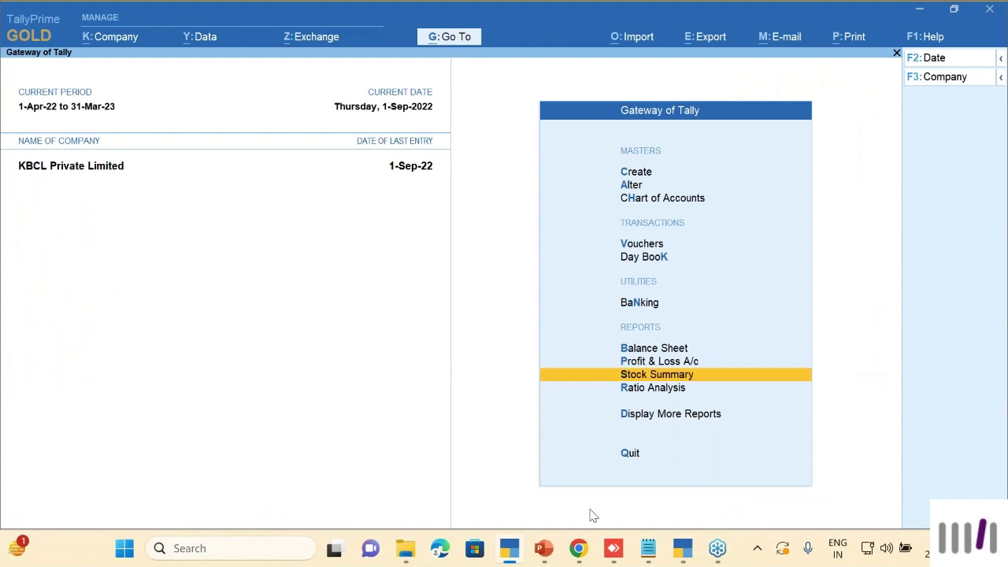
left_click(546, 550)
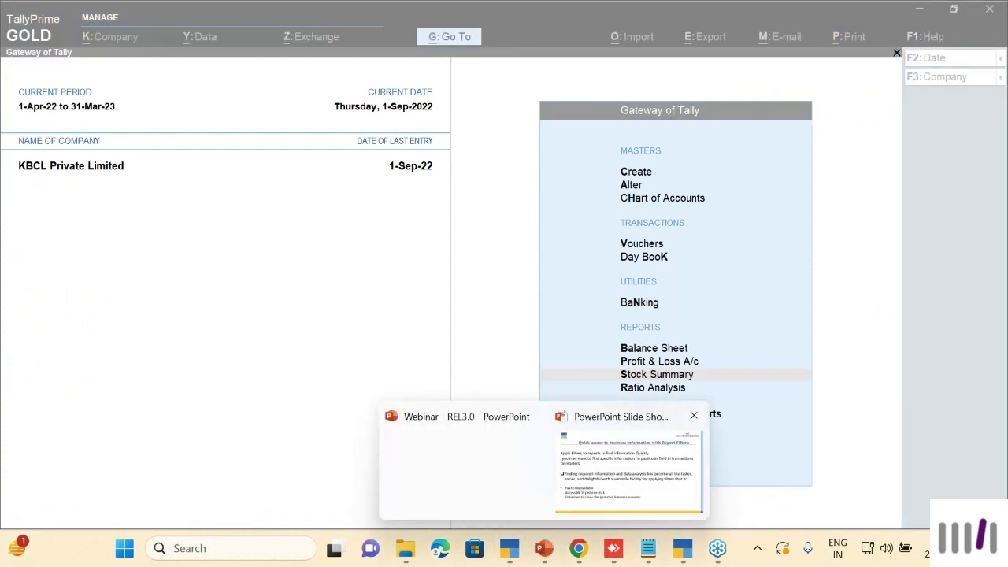
left_click(584, 489)
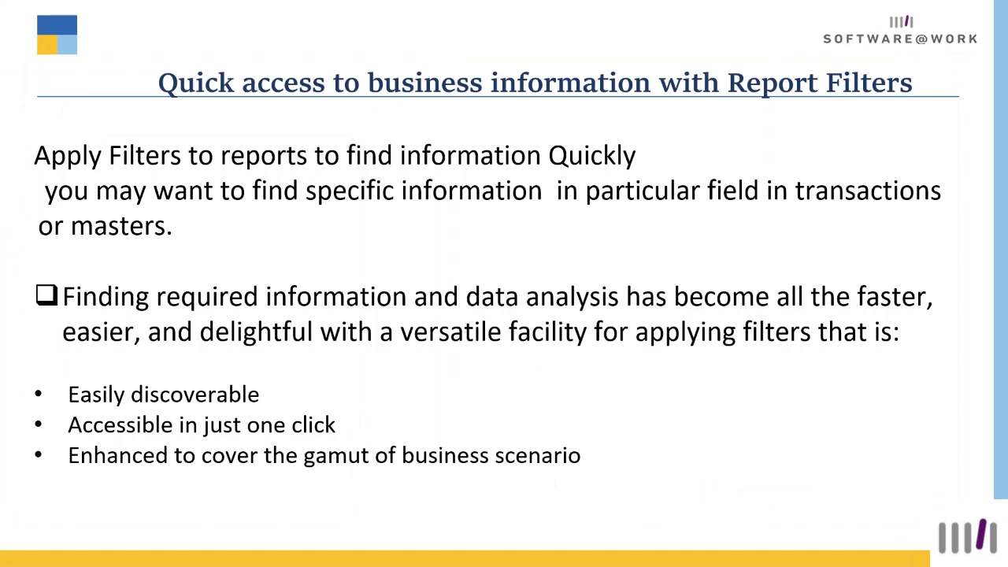
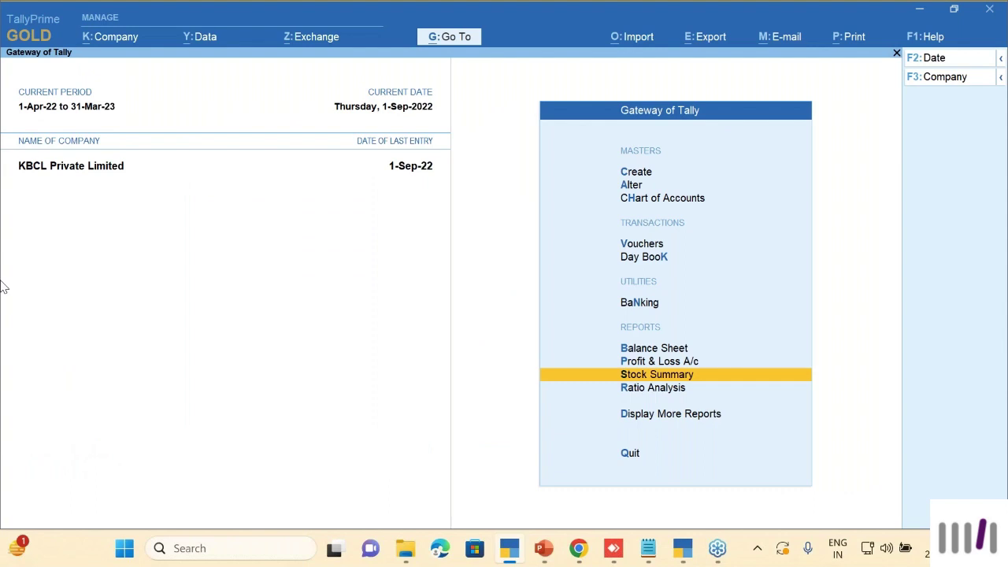
Open the GST Reports list among the additional reports of KBCL Private Limited.
key("Down")
key("Down")
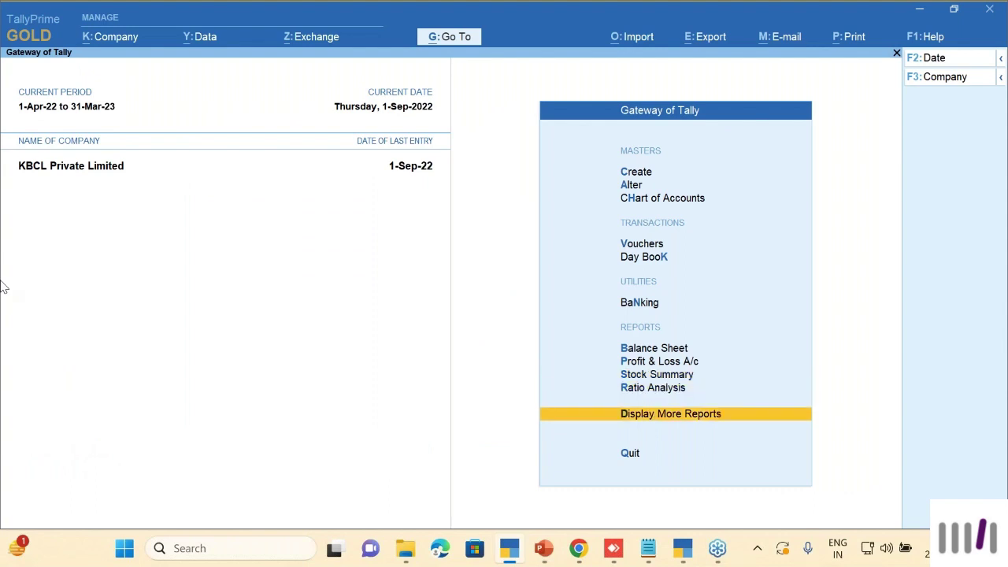
key("Return")
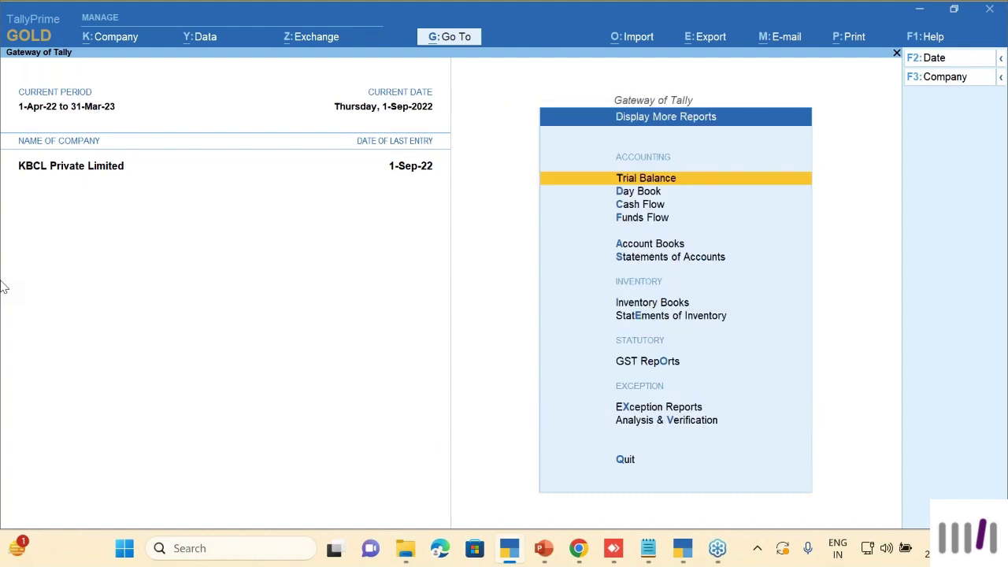
key("Down")
key("Down")
key("Down")
key("Down")
key("Down")
key("Down")
key("Down")
key("Down")
key("Down")
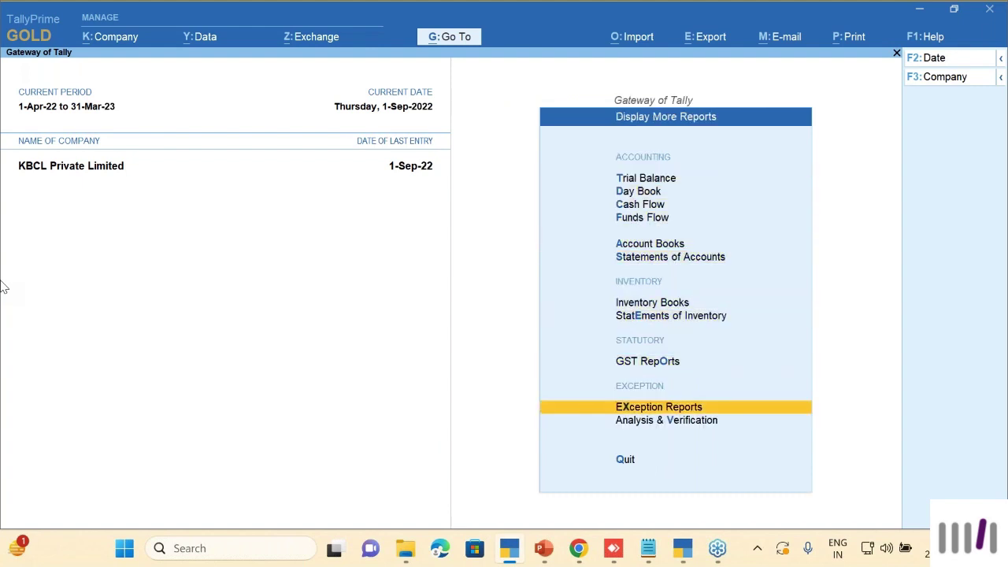
key("Up")
key("Return")
Open the GSTR-2A Reconciliation report from the reconciliation reports.
key("Down")
key("Down")
key("Down")
key("Down")
key("Down")
key("Down")
key("Down")
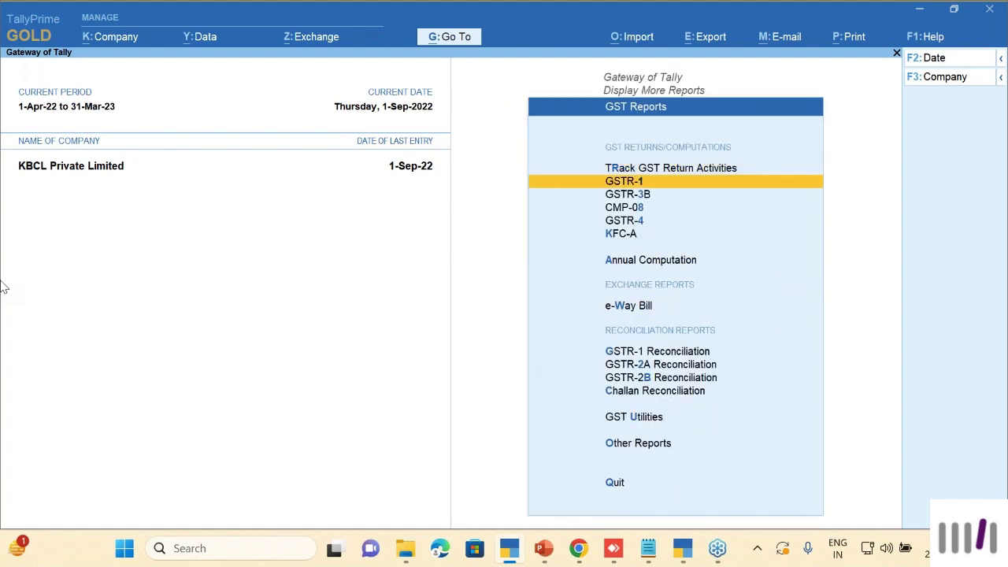
key("Down")
key("Down")
key("Down")
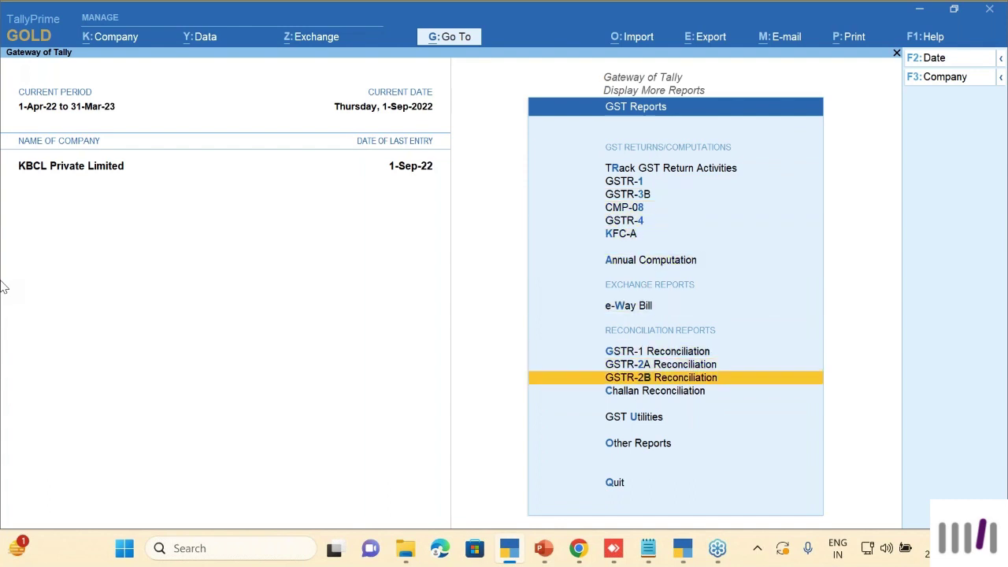
key("Up")
key("Up")
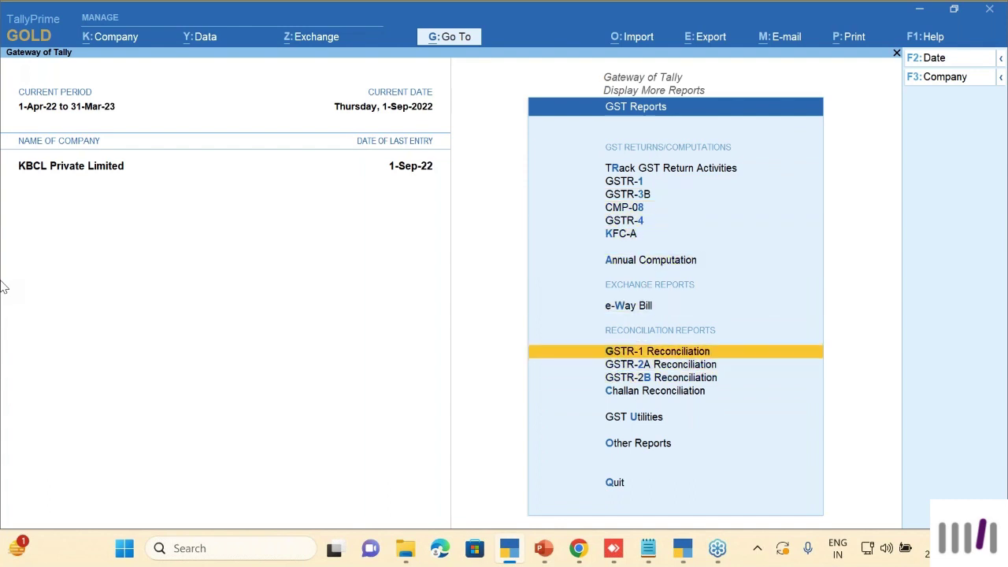
key("Down")
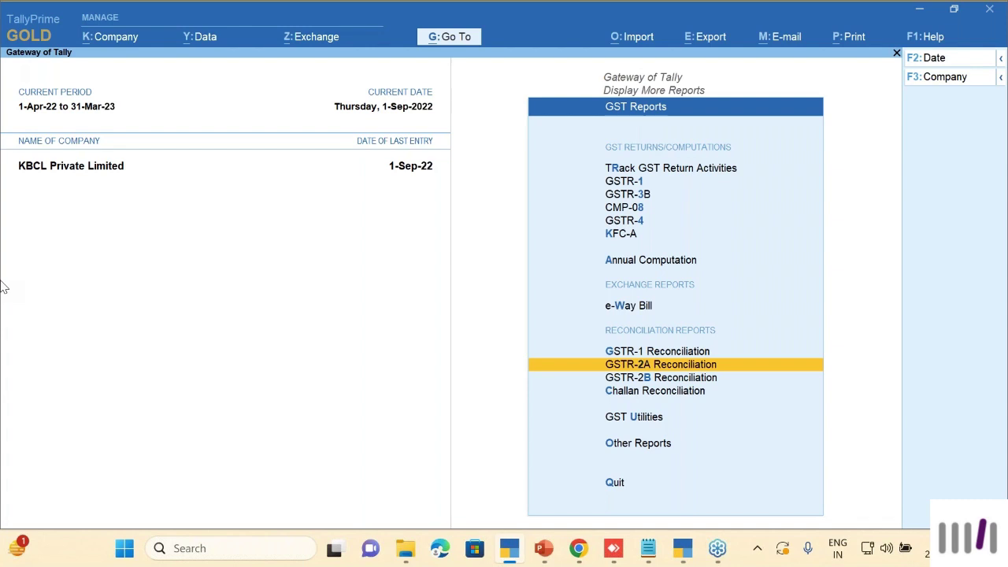
key("Down")
key("Up")
key("Down")
key("Up")
key("Down")
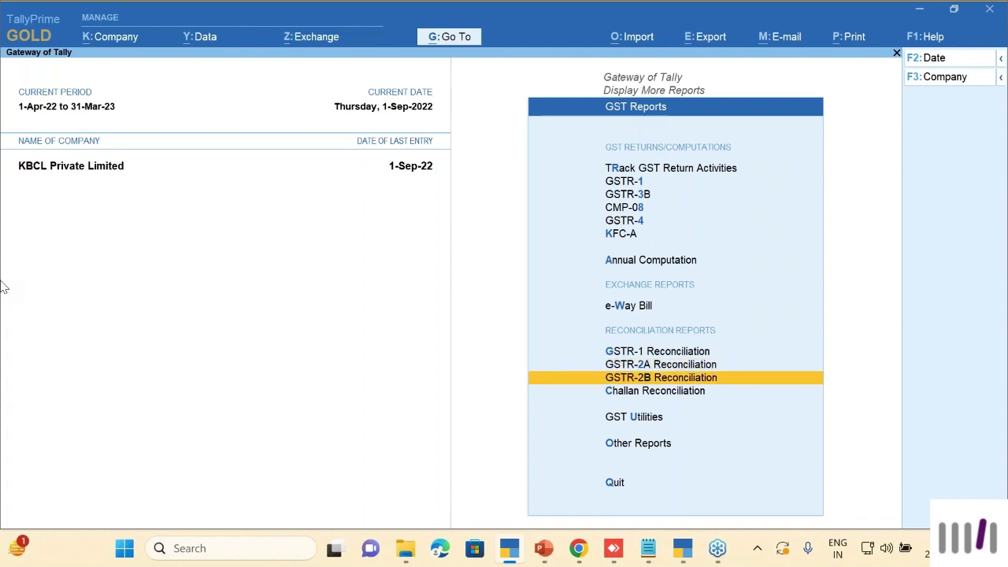
key("Up")
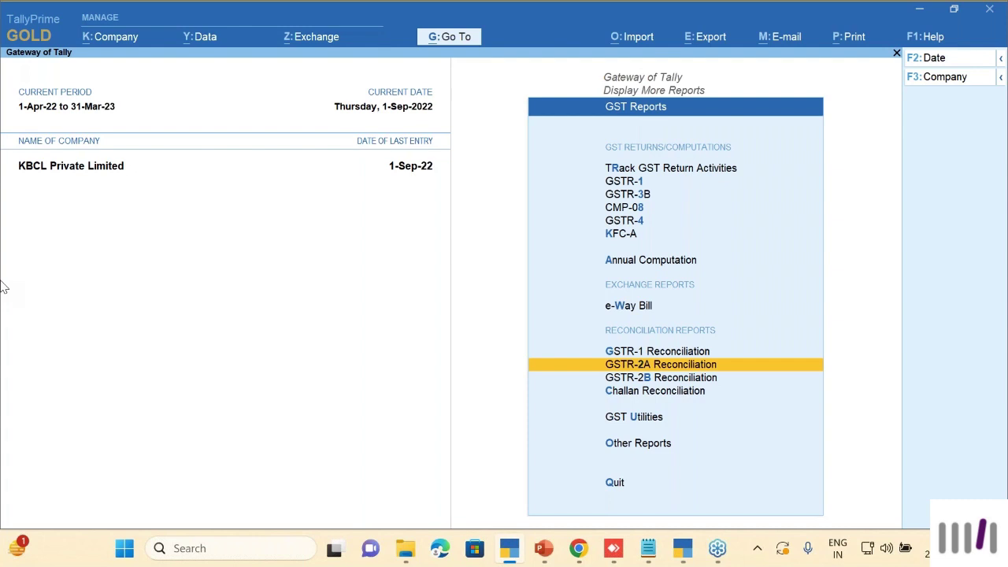
key("Return")
key("Return")
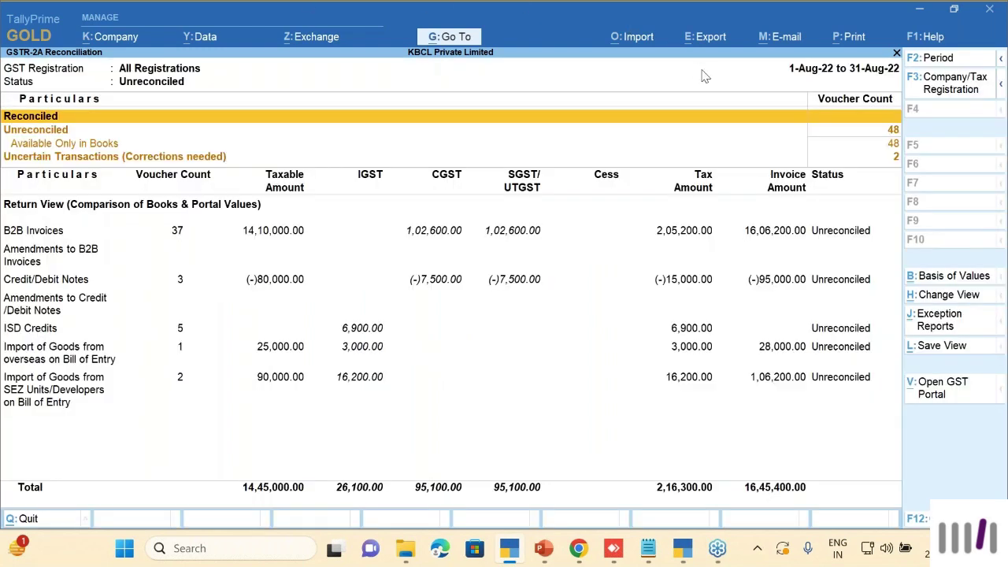
Start a GST Returns import for the Karnataka Registration with GSTR-2A as the return type.
left_click(636, 41)
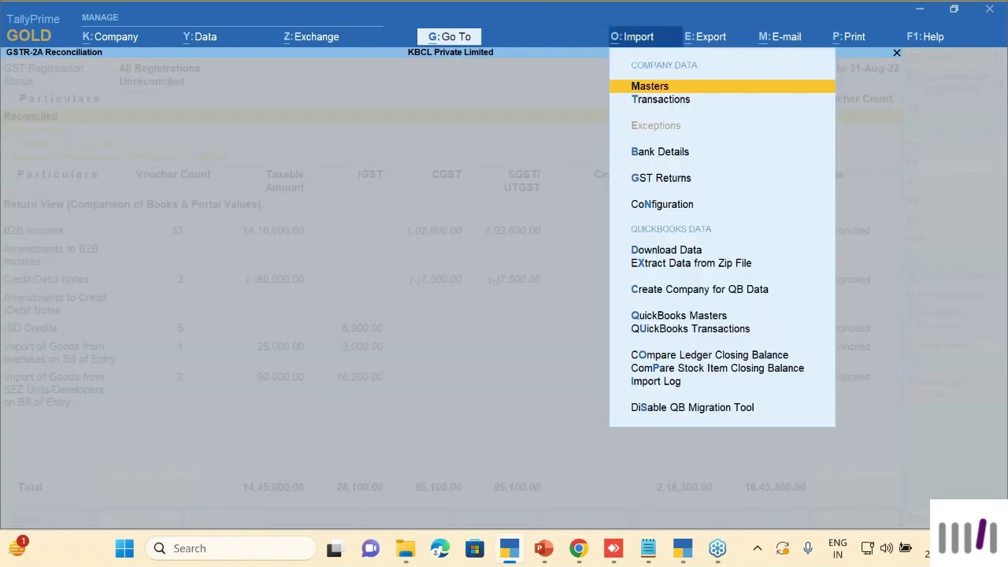
left_click(660, 178)
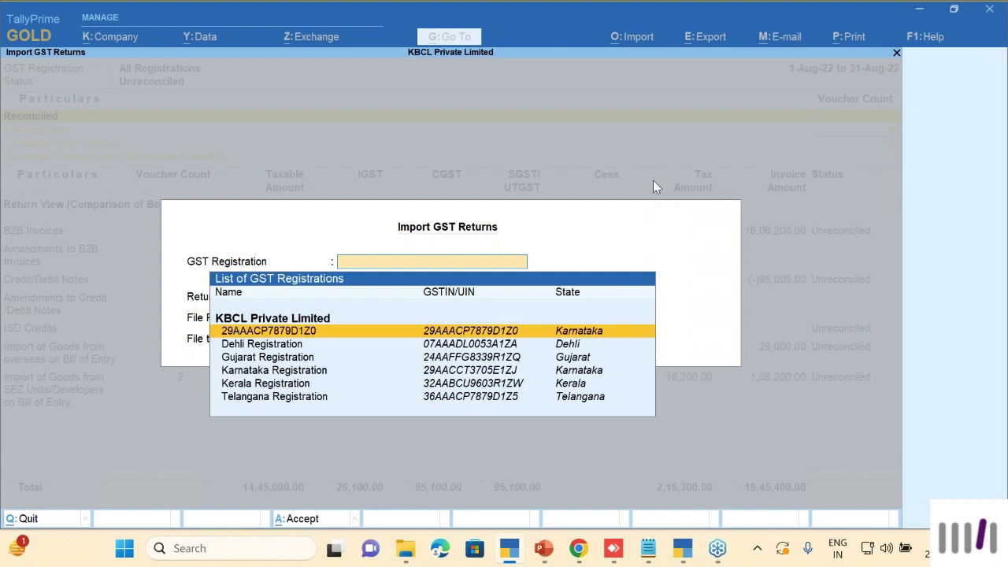
key("Down")
key("Down")
key("Down")
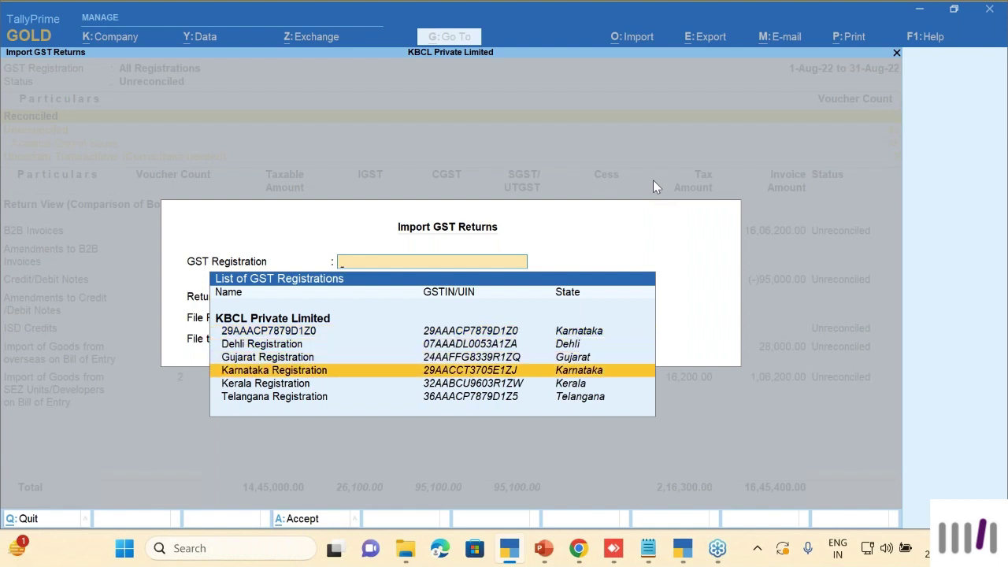
key("Return")
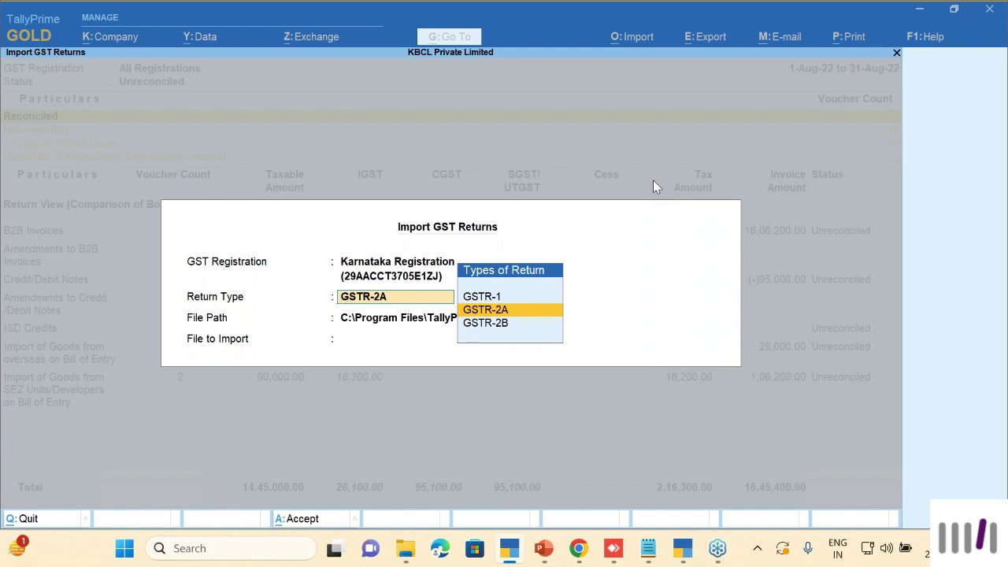
key("Return")
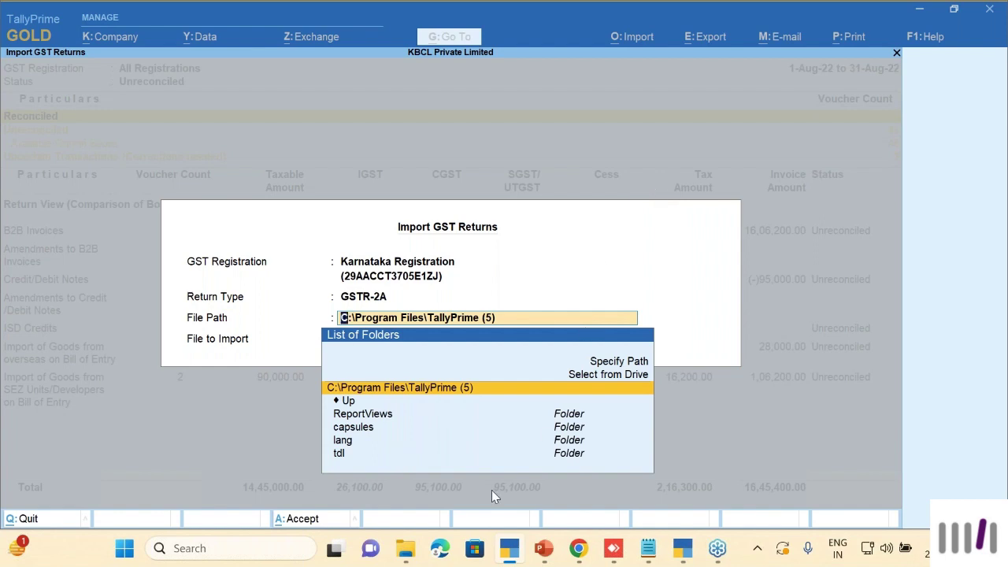
Switch to File Explorer, open the 2A- reconlice folder inside the webinar folder of tally 3.O tuesday, and copy its path.
left_click(404, 551)
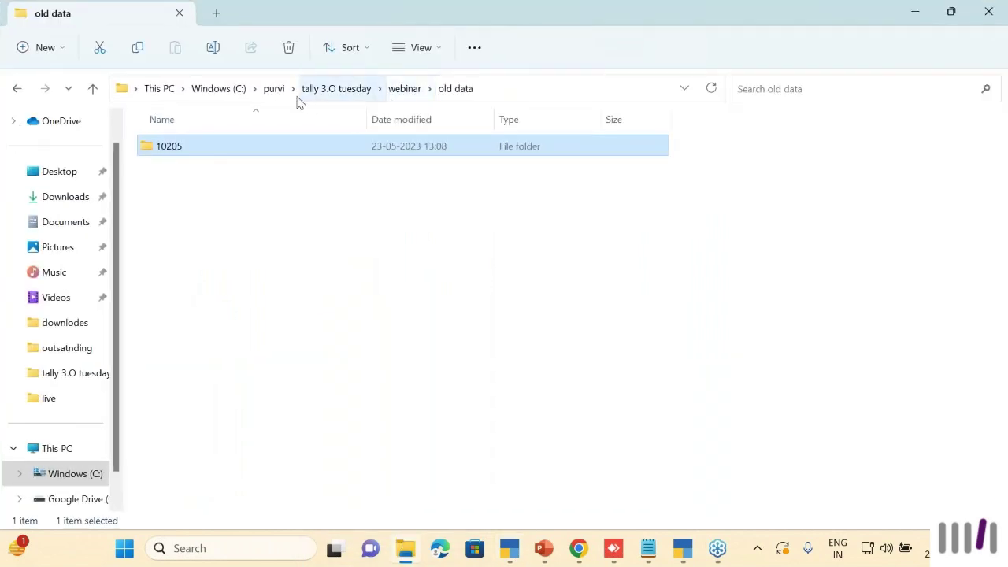
left_click(322, 98)
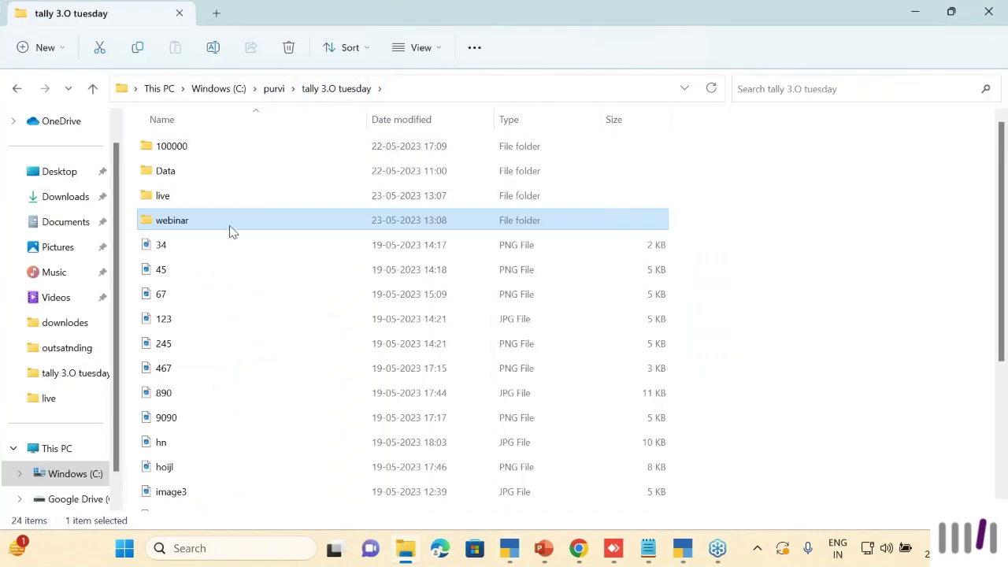
double_click(229, 224)
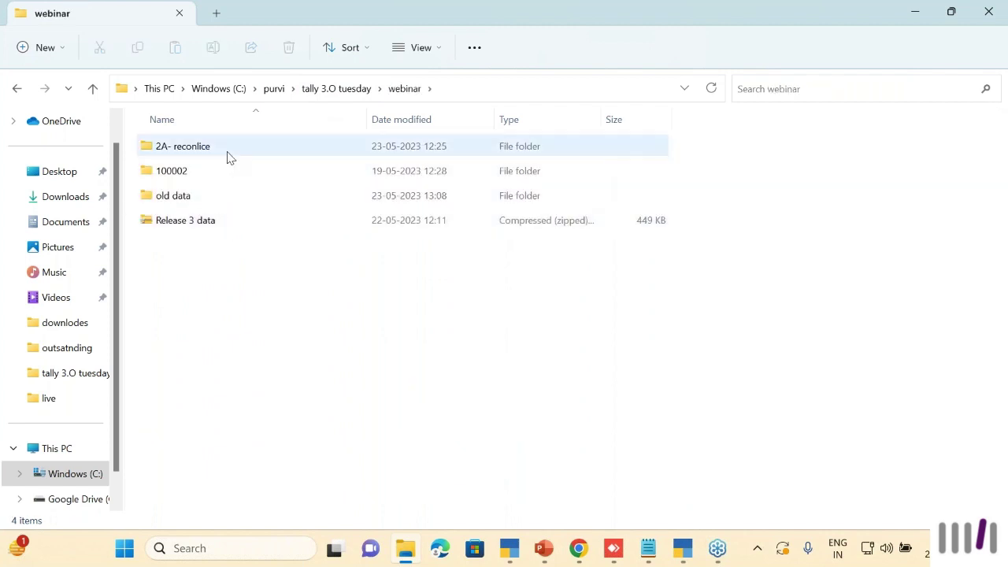
double_click(229, 149)
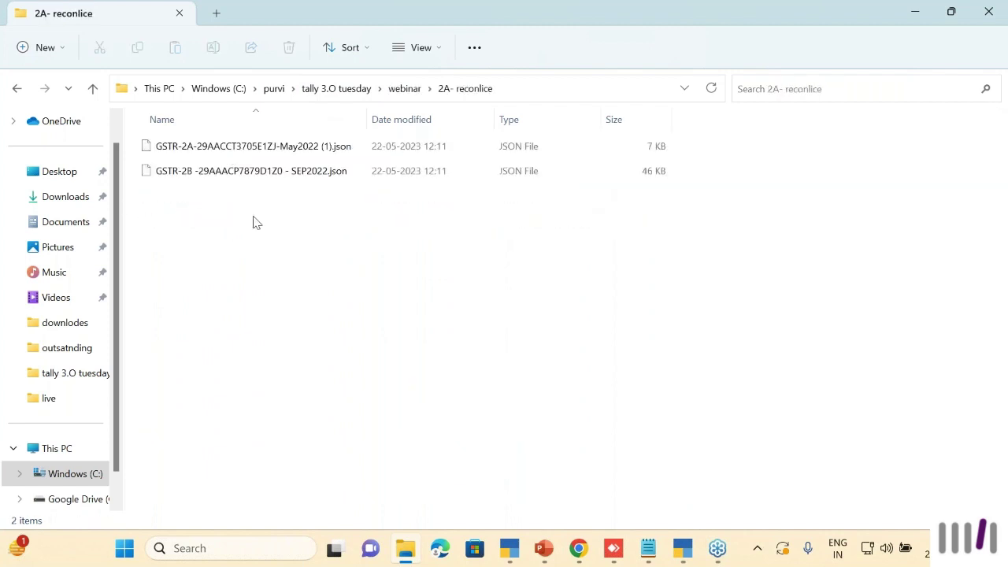
key("alt+d")
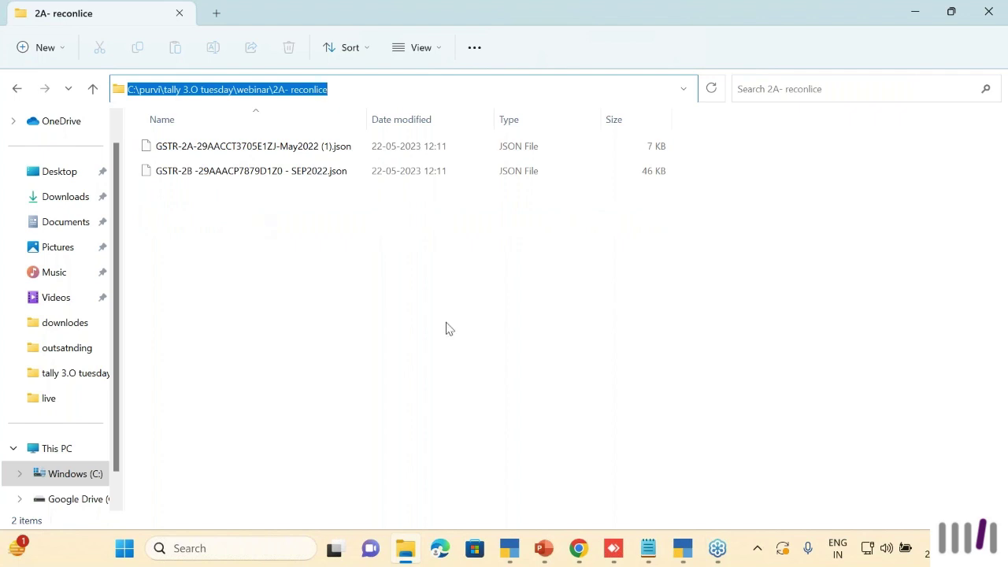
Switch back to TallyPrime and set the import file path to the copied 2A- reconlice folder path.
left_click(505, 554)
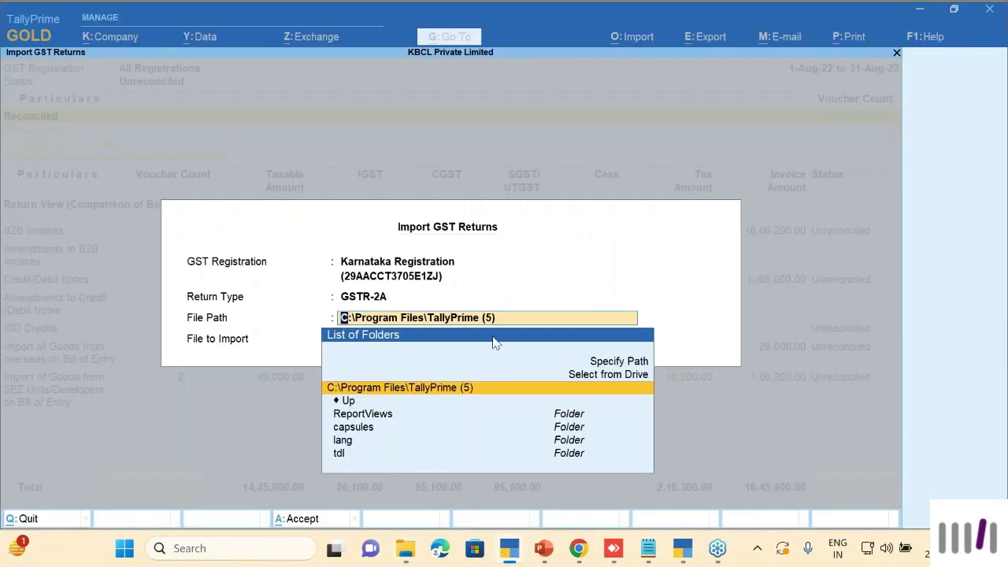
key("BackSpace")
key("ctrl+alt+v")
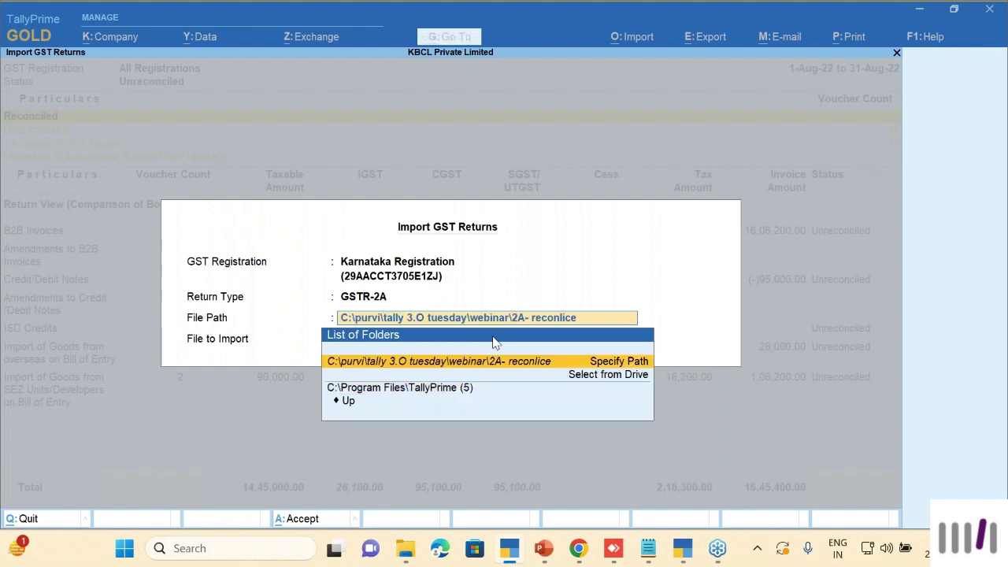
key("Return")
key("Return")
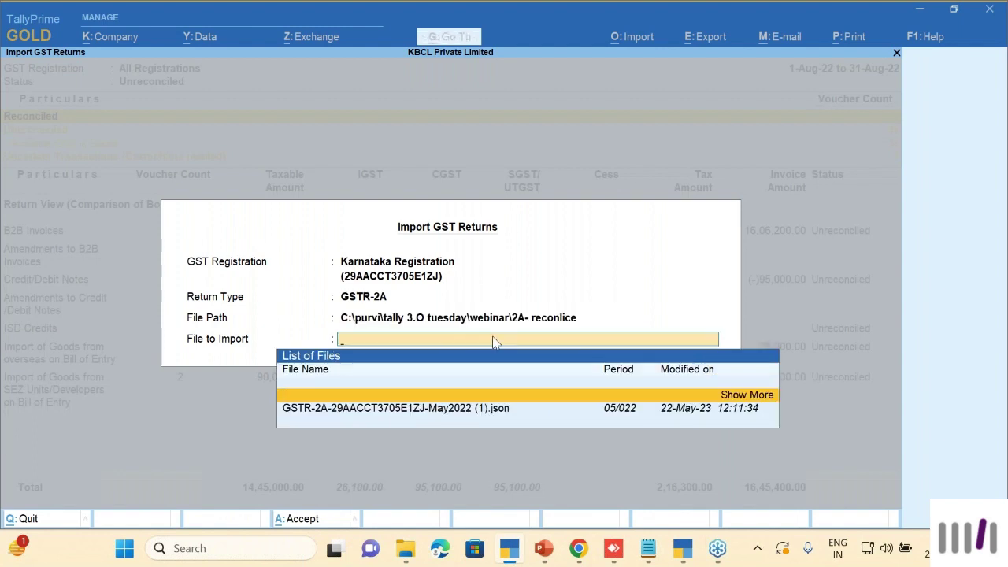
Import the May 2022 GSTR-2A JSON file and close the import summary.
key("Down")
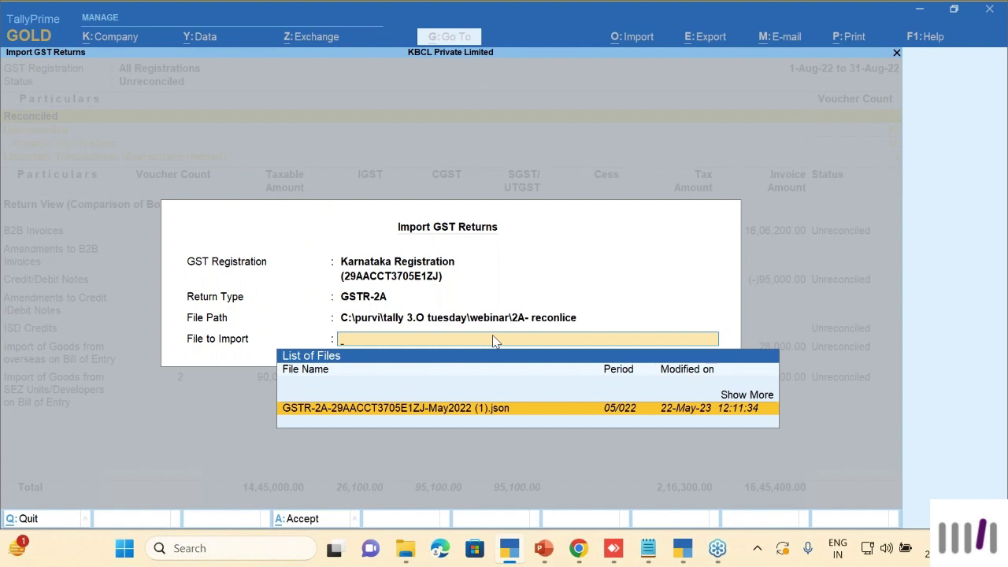
key("Return")
key("Return")
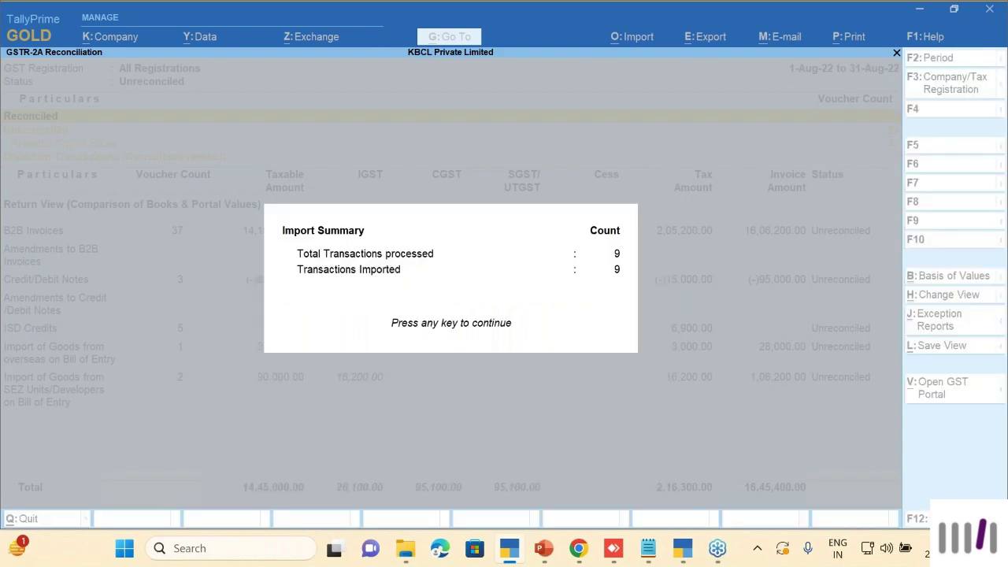
key("Return")
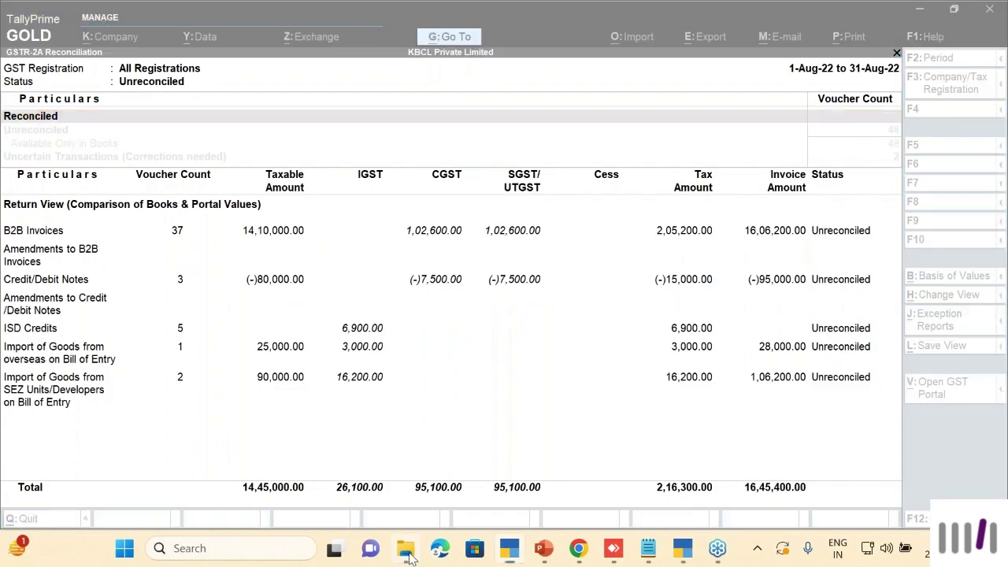
Change the period of the GSTR-2A Reconciliation report to 1-5-2022 through 30-5-2022.
left_click(406, 549)
left_click(406, 549)
key("F2")
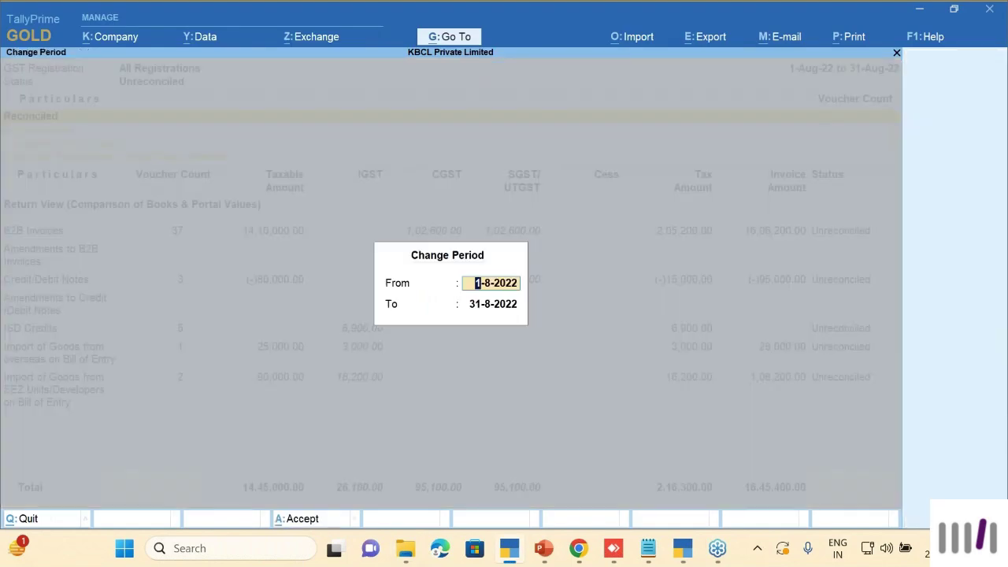
type("1-5-22")
key("Return")
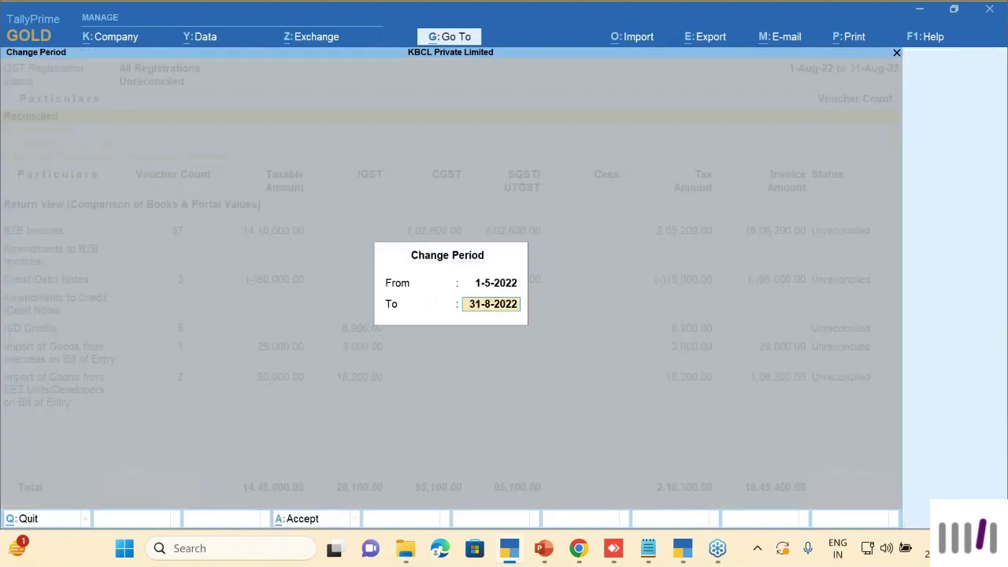
type("30-5-22")
key("Return")
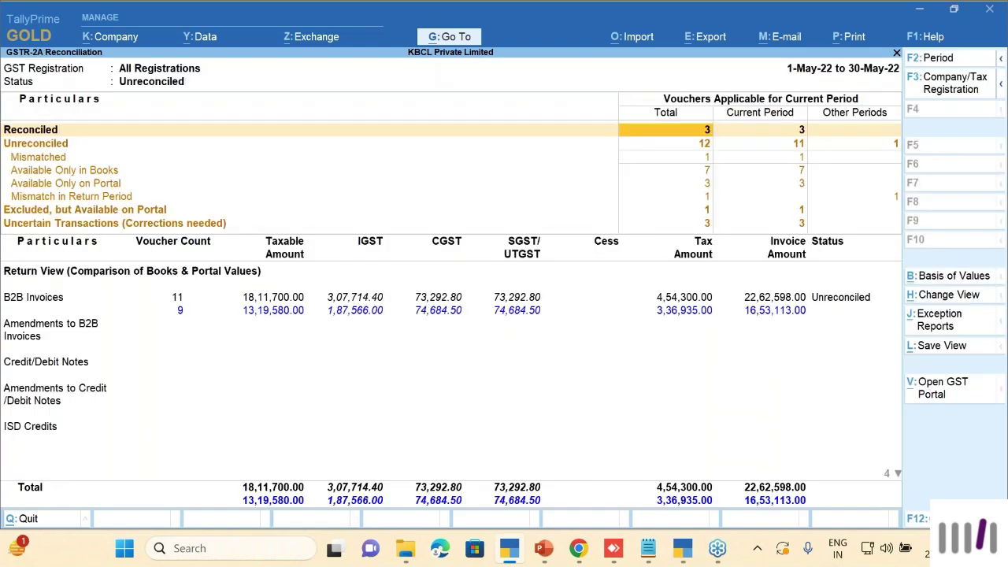
View the register of reconciled vouchers, return to the summary, and examine its unreconciled, excluded and uncertain transaction categories.
left_click(28, 131)
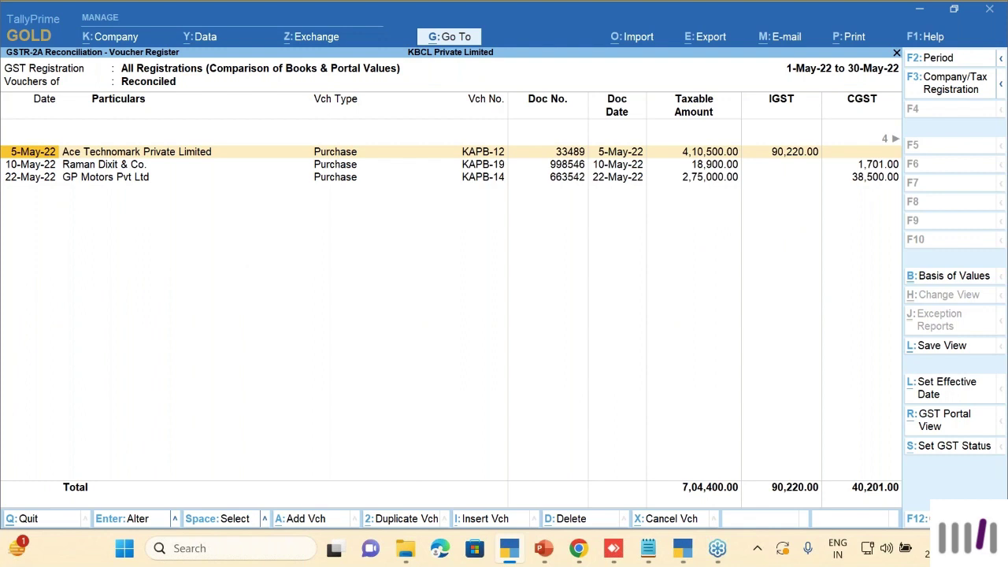
key("Escape")
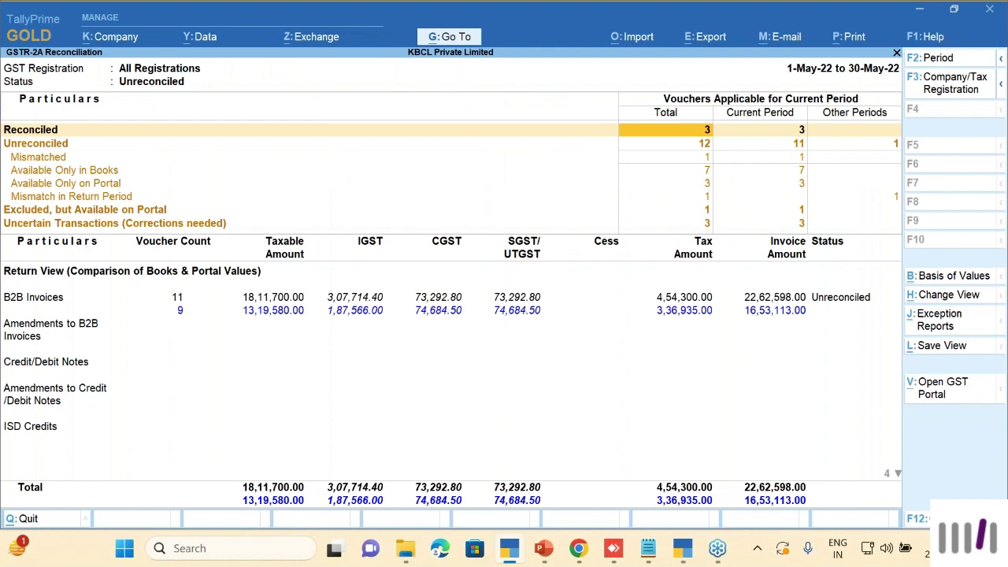
key("Down")
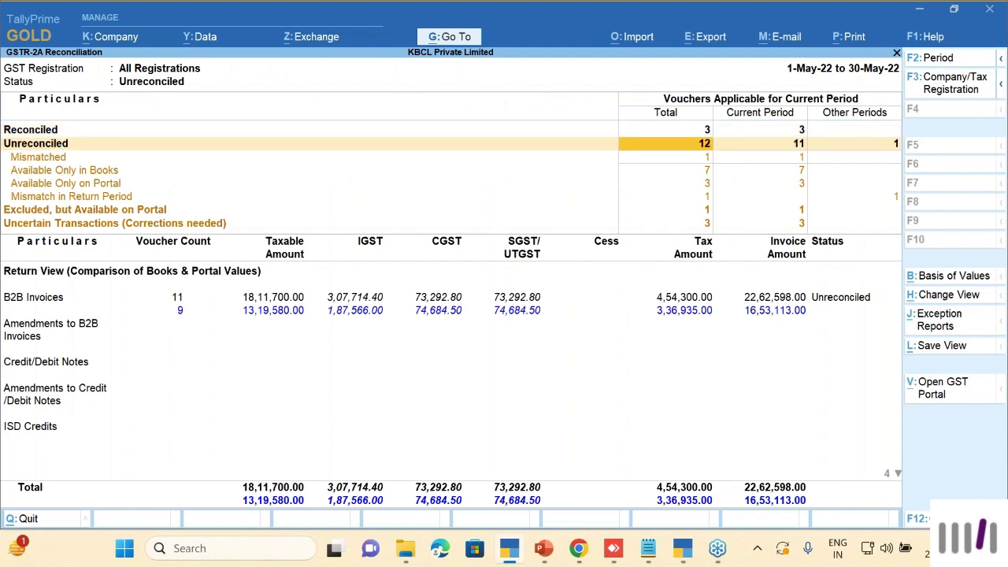
key("Down")
key("Down")
key("Down")
key("Down")
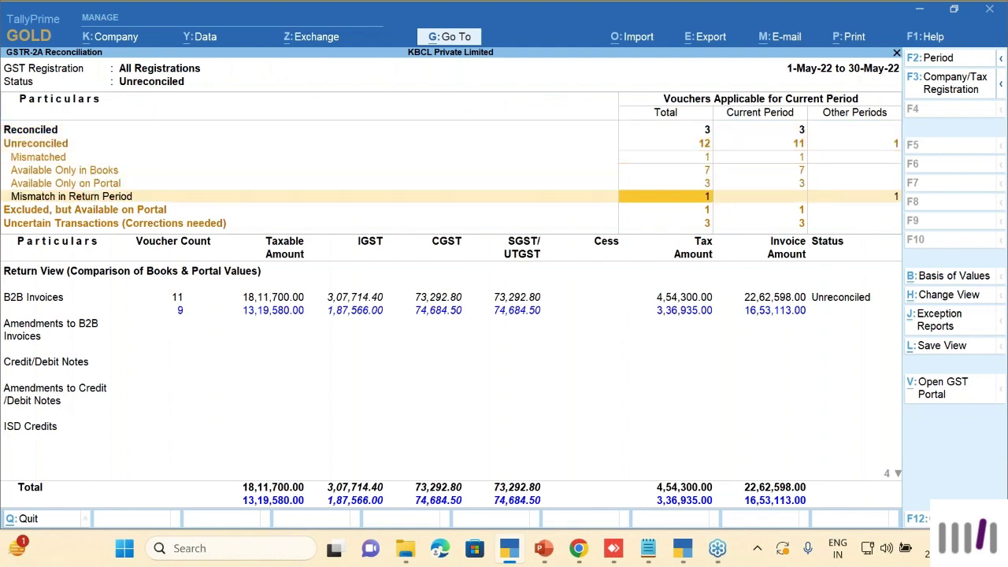
key("Down")
key("Down")
key("Up")
key("Up")
key("Up")
key("Up")
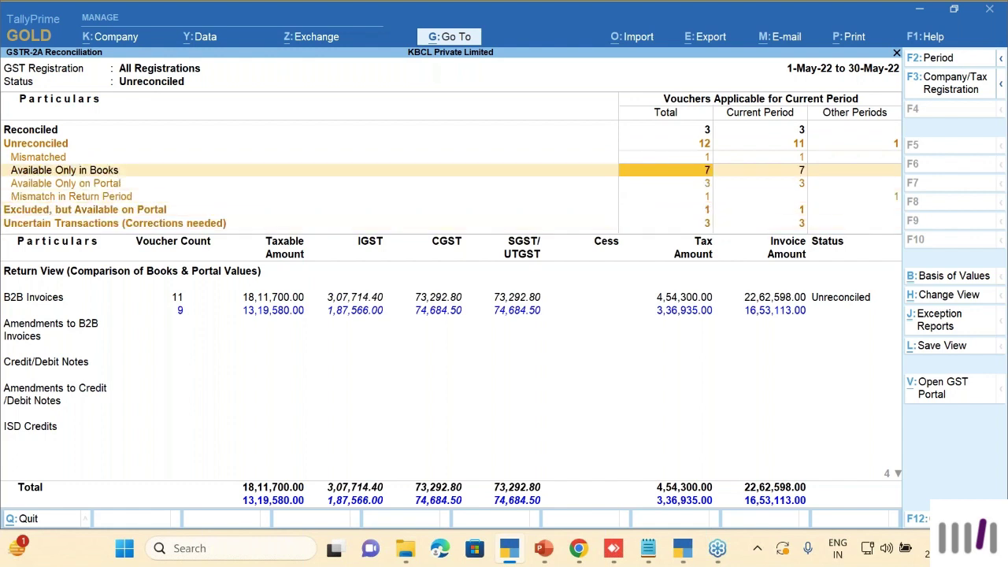
key("Up")
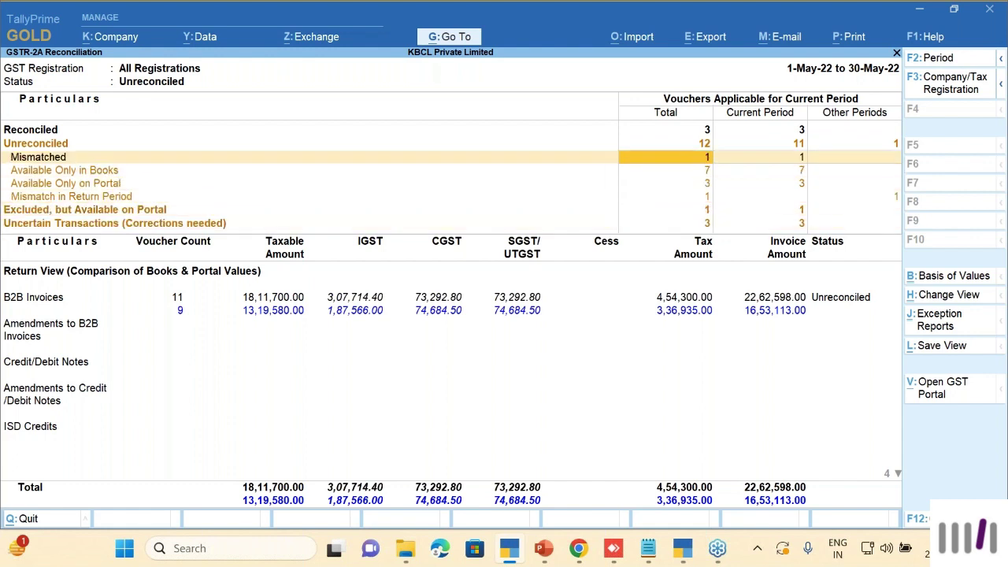
key("Down")
key("Up")
key("Down")
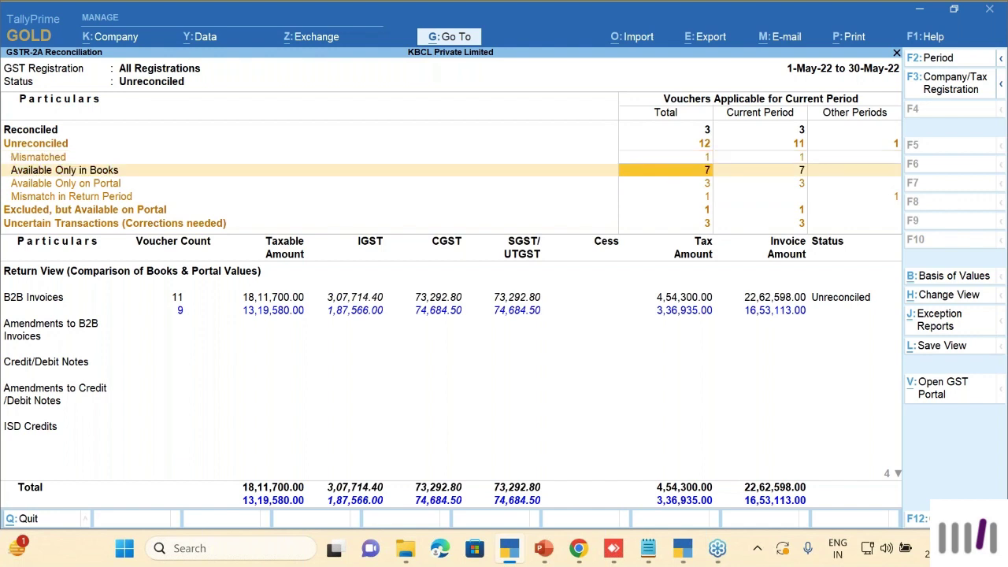
key("Down")
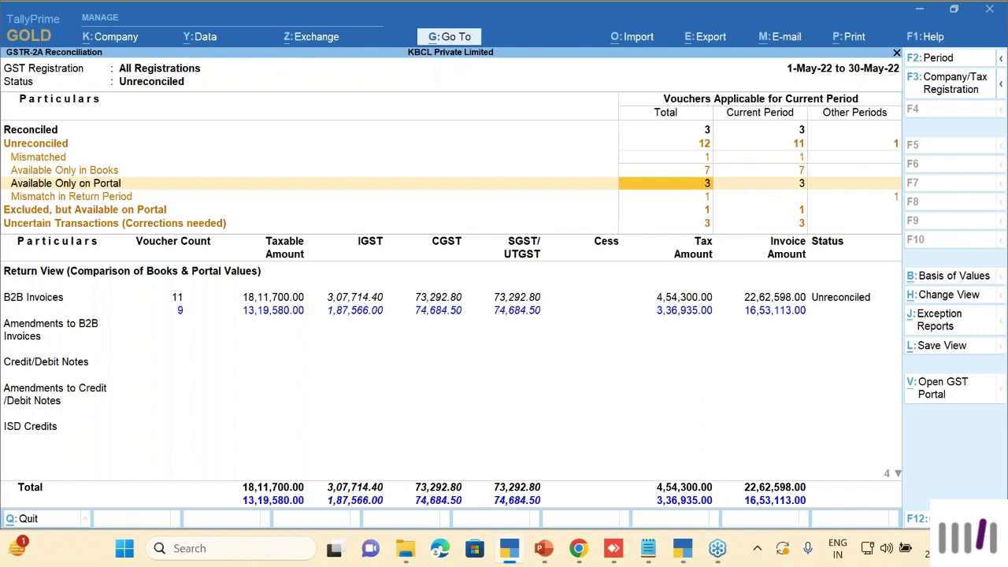
key("Down")
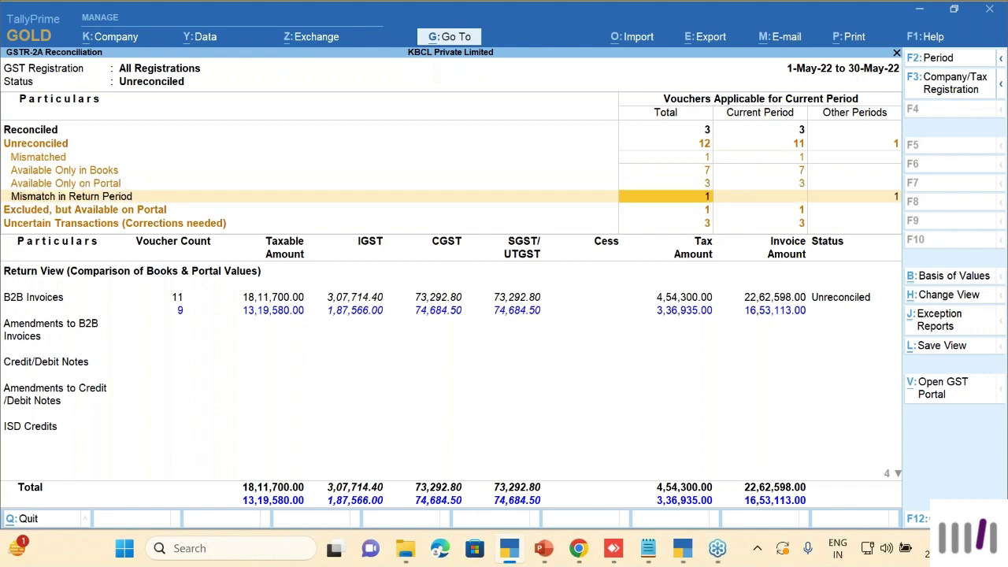
key("Up")
key("Up")
key("Up")
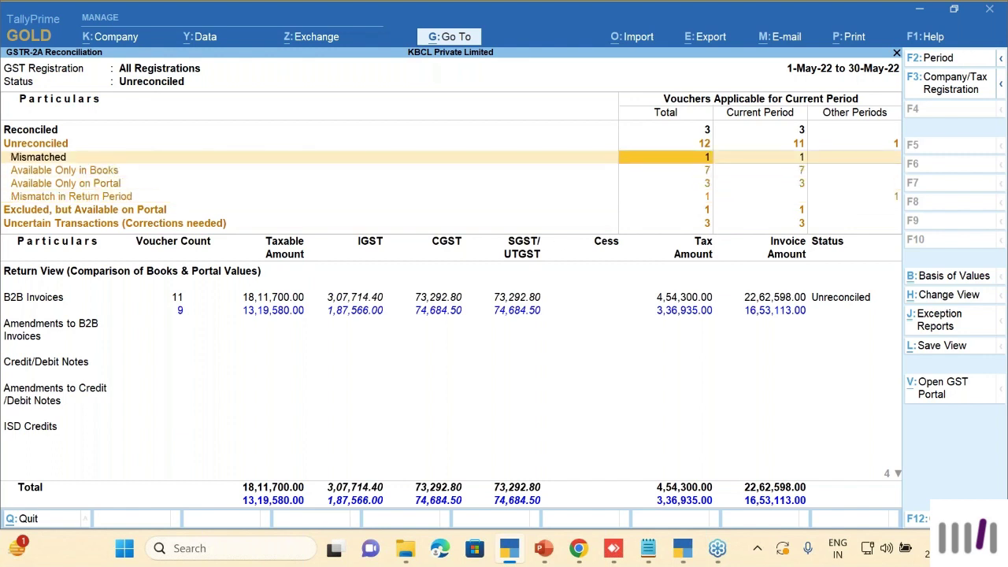
key("Up")
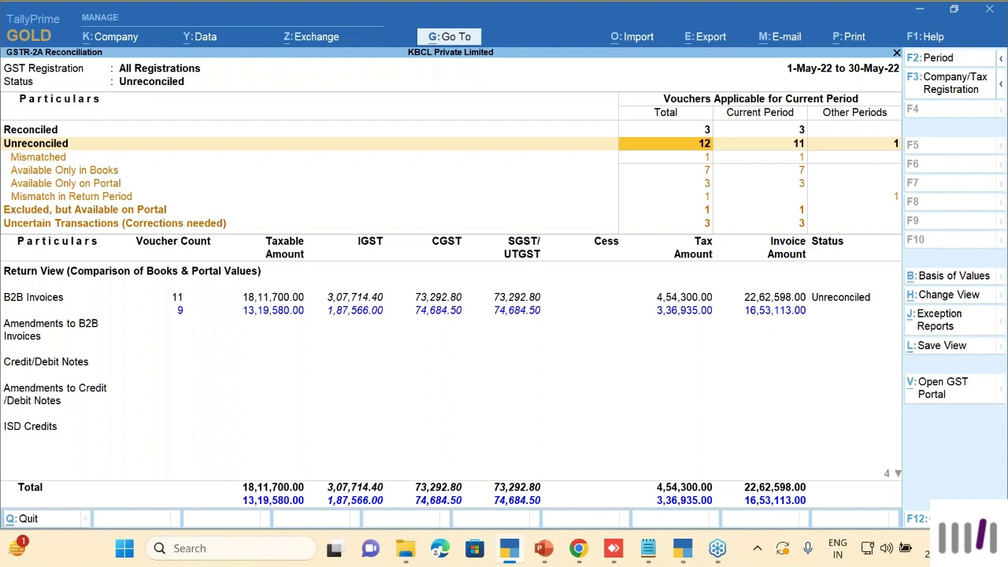
Leave the GSTR-2A Reconciliation report and open the GSTR-2B Reconciliation report.
key("Escape")
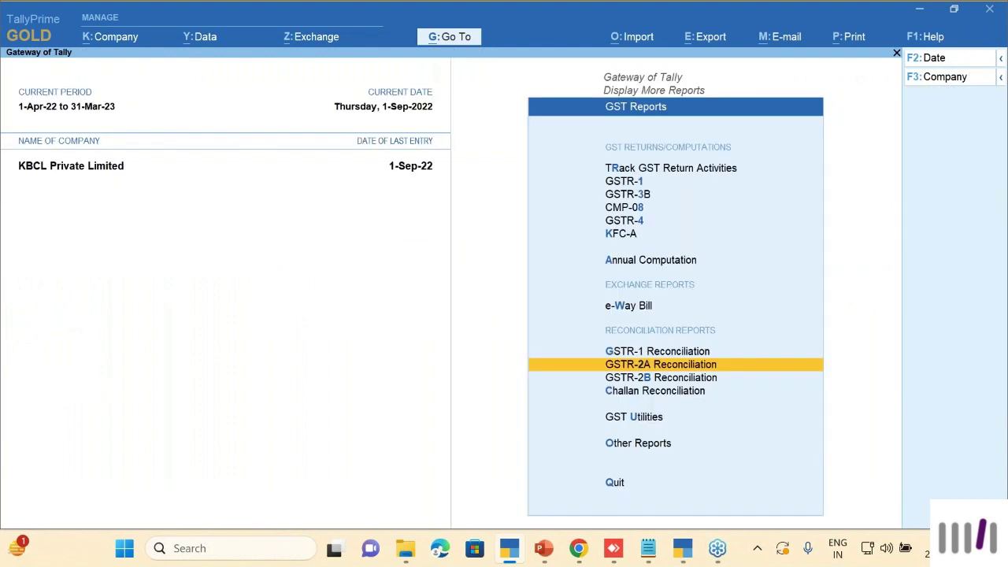
key("Down")
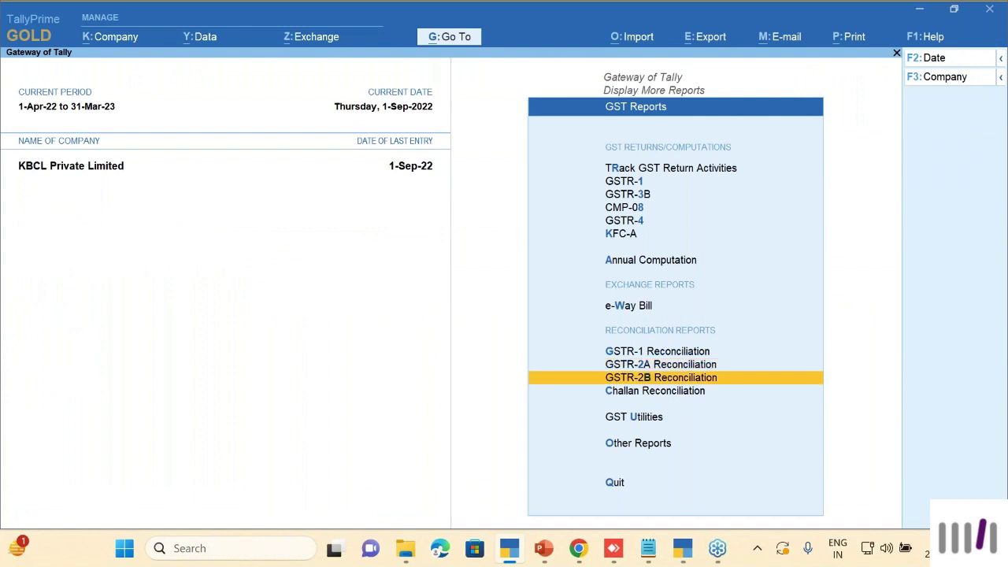
key("Return")
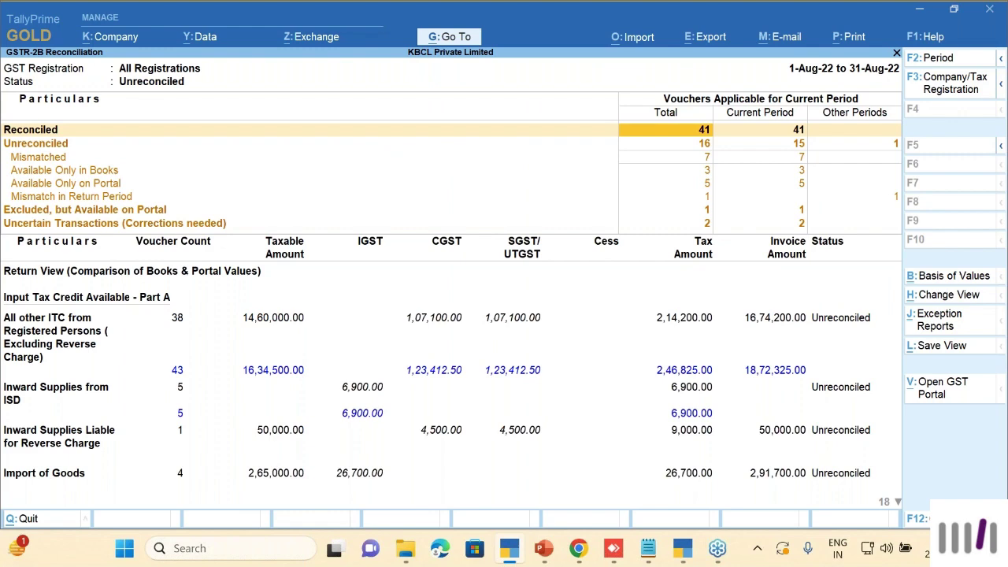
Set up a GSTR-2B return import for the first listed Karnataka registration, using the 2A- reconlice folder as the file path.
key("alt+o")
left_click(630, 178)
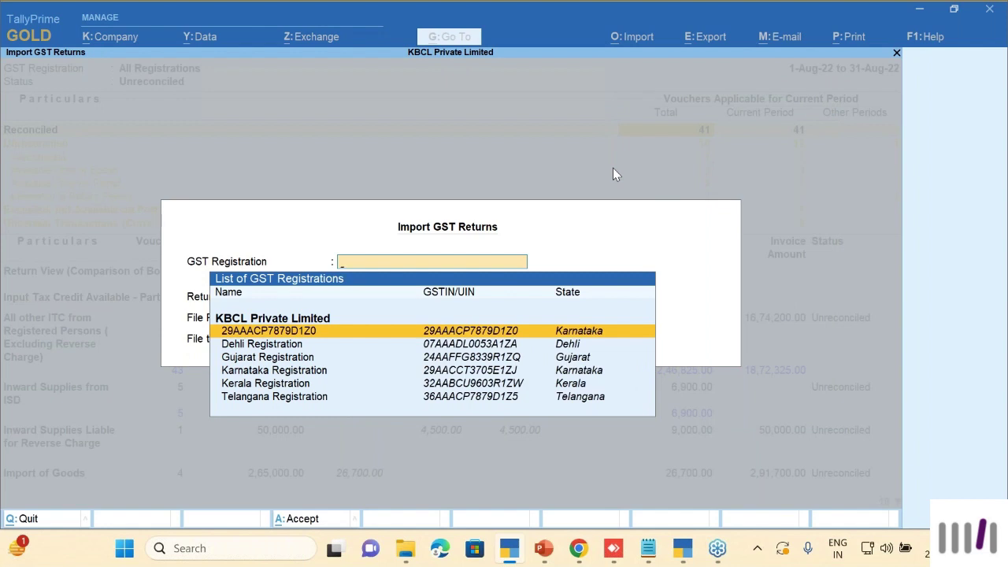
key("Return")
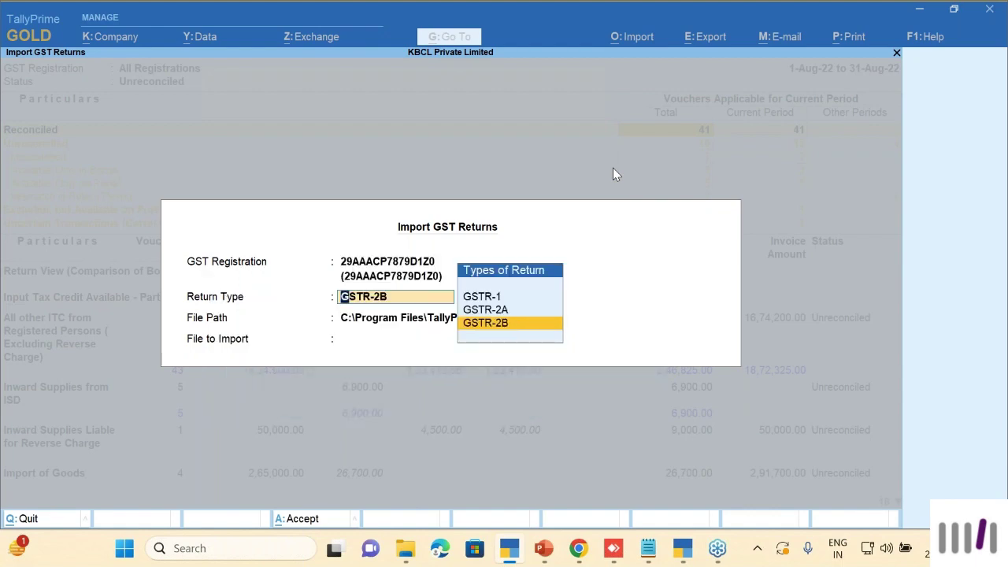
key("Return")
key("BackSpace")
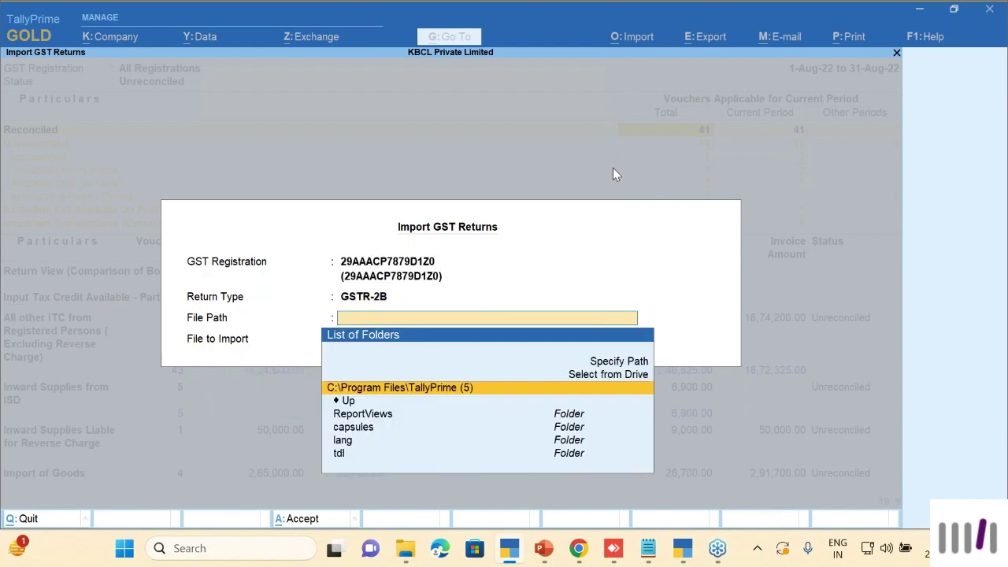
key("ctrl+alt+v")
key("Return")
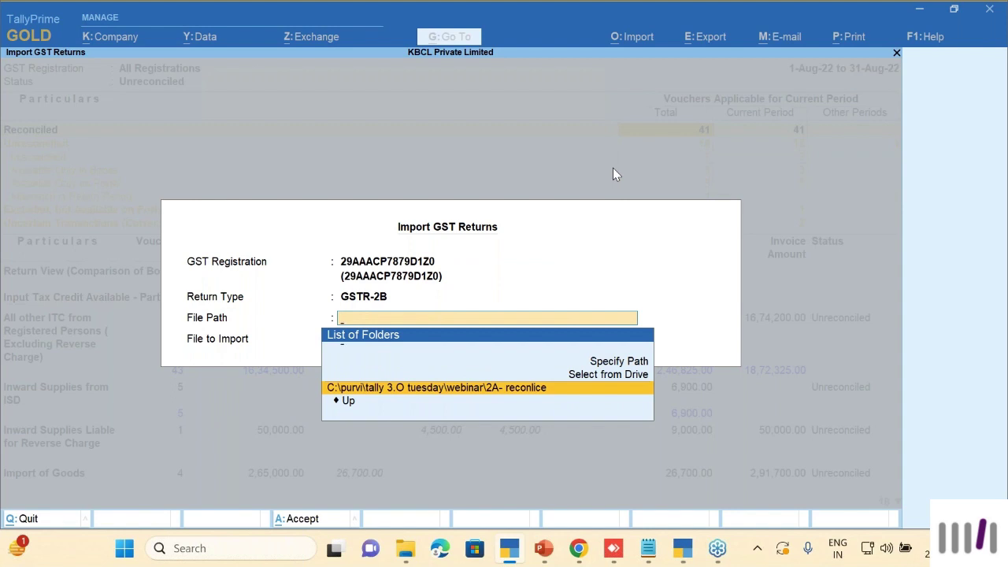
key("Return")
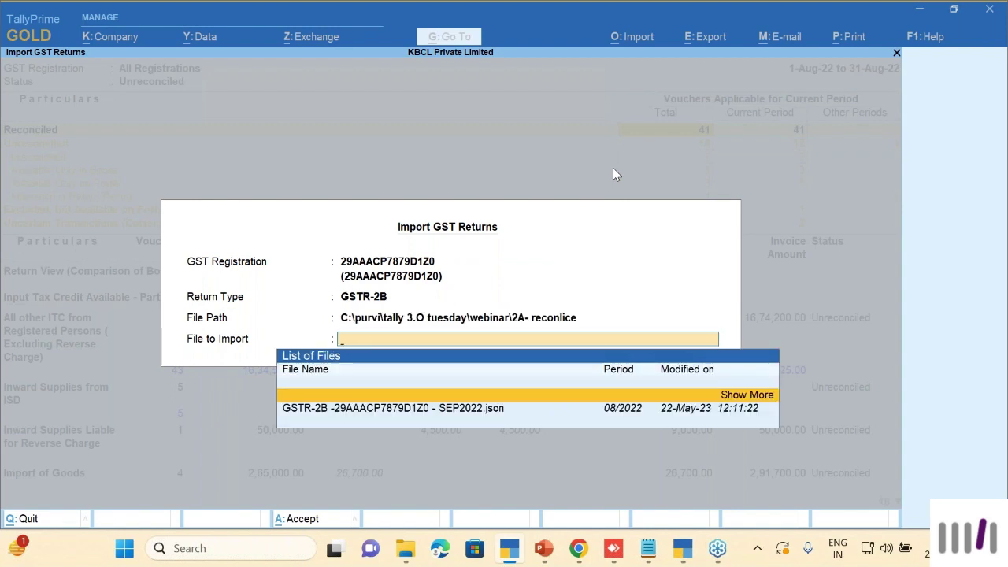
Import the SEP2022 GSTR-2B JSON file and close the import summary.
key("Down")
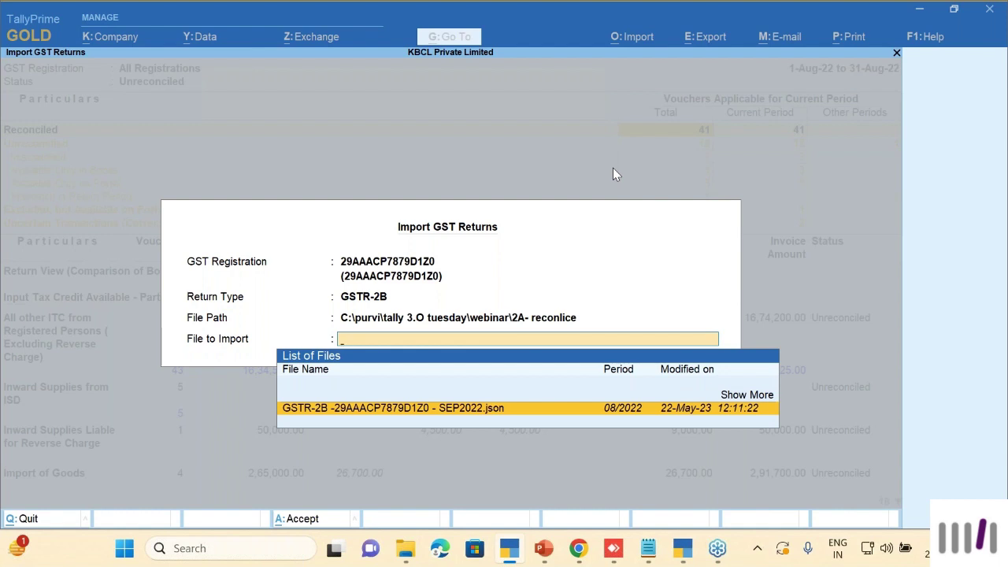
key("Return")
key("Return")
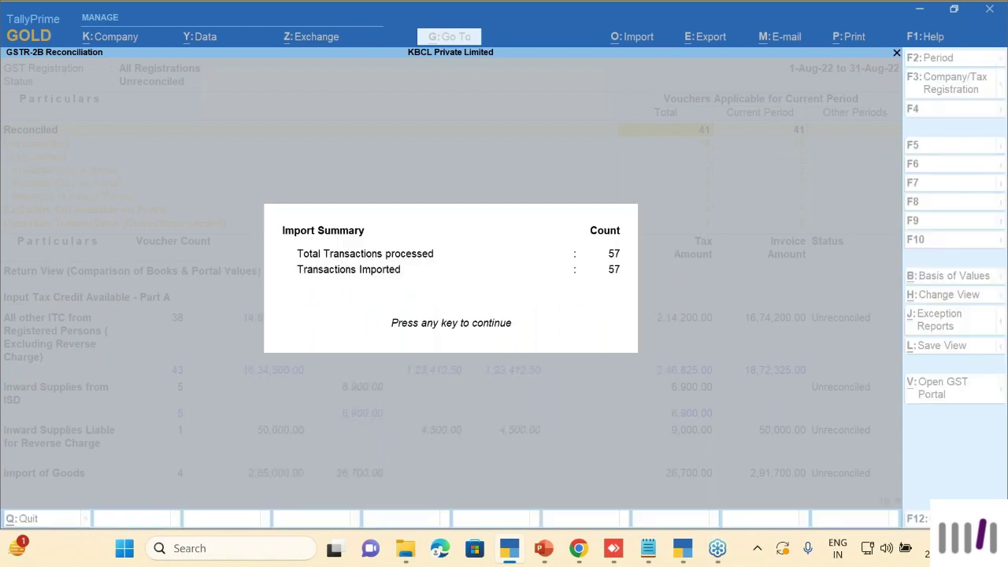
key("Return")
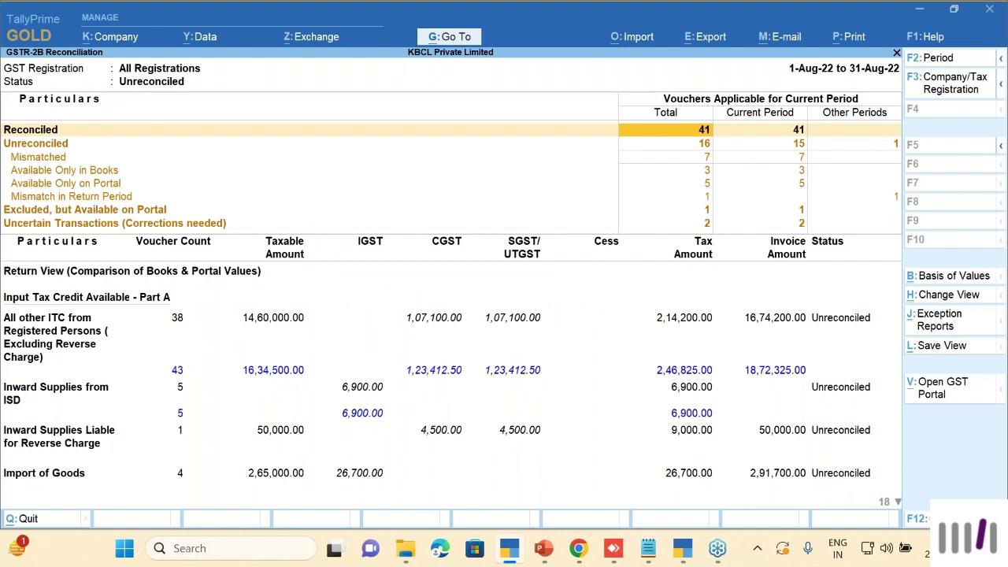
Examine the unreconciled categories in the GSTR-2B Reconciliation summary, from Mismatched through Mismatch in Return Period.
key("Down")
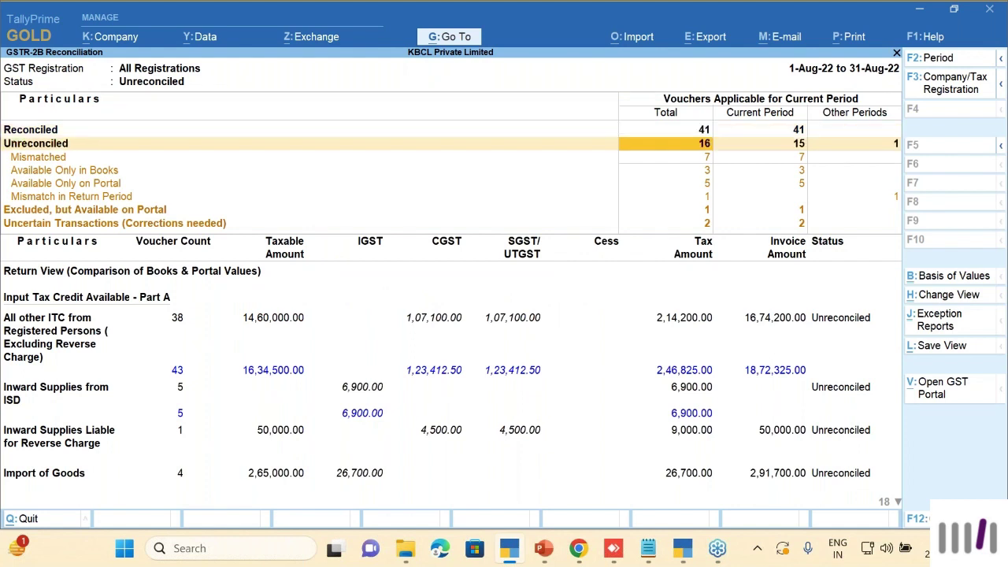
key("Down")
key("Down")
key("Up")
key("Up")
key("Down")
key("Down")
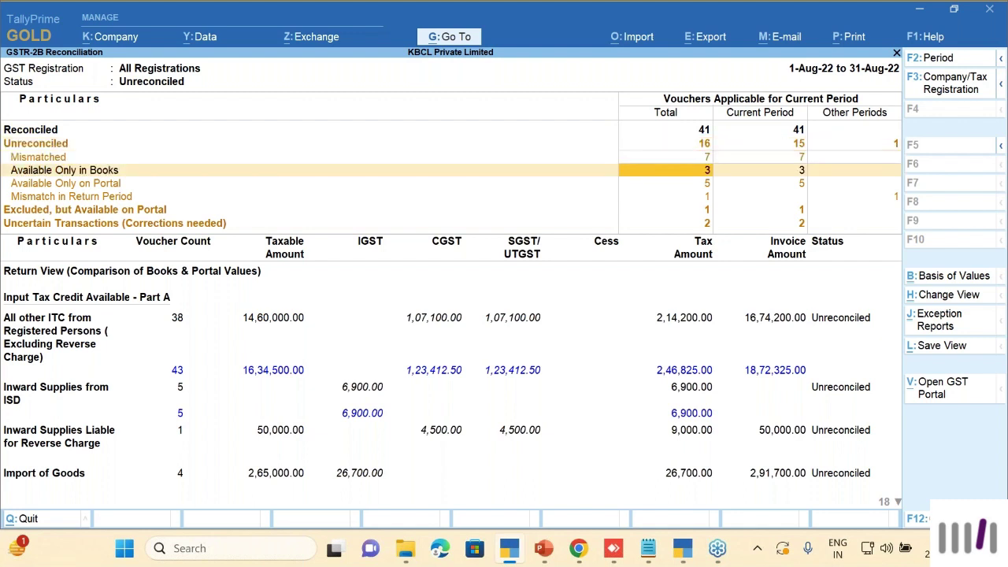
key("Down")
key("Down")
key("Down")
key("Up")
key("Up")
key("Up")
key("Up")
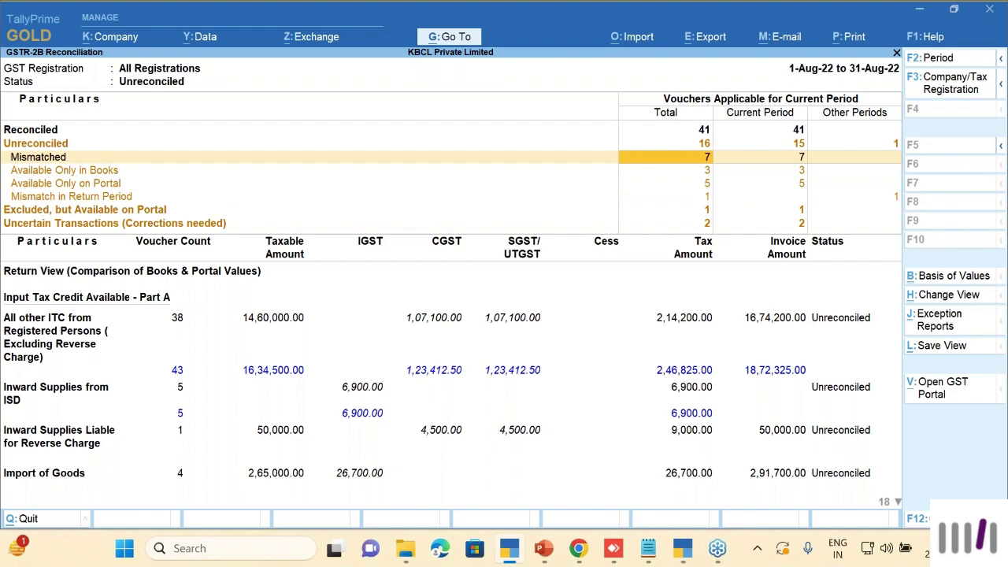
View the register of mismatched vouchers, then return to the summary and examine its return view down to Import of Goods.
key("Return")
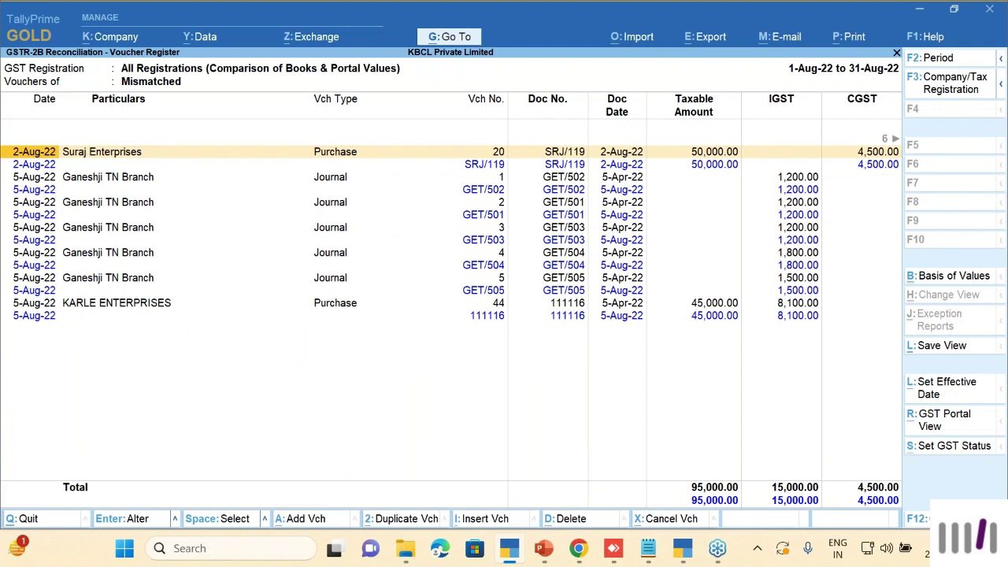
key("Escape")
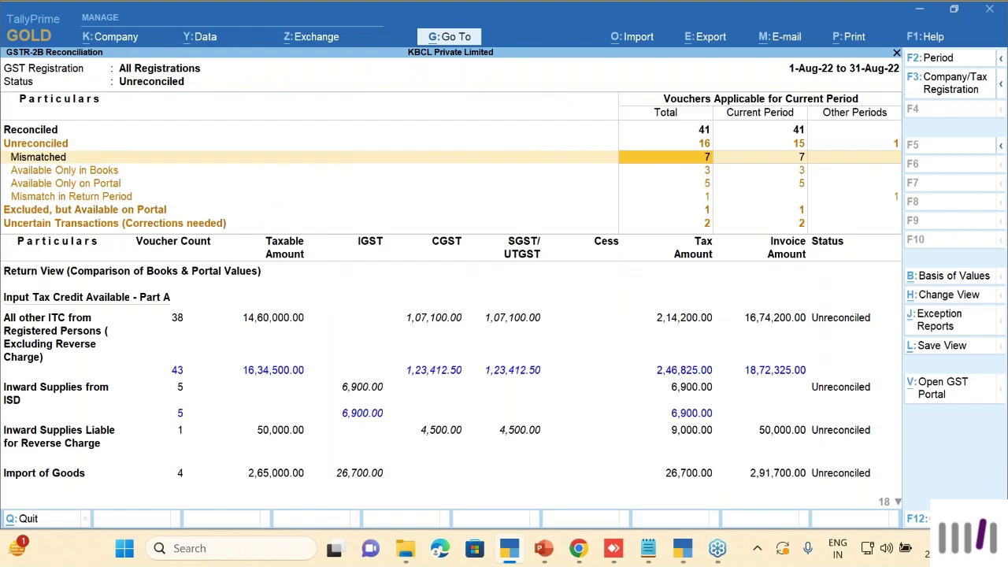
key("Down")
key("Down")
key("Down")
key("Down")
key("Down")
key("Down")
key("Down")
key("Down")
key("Down")
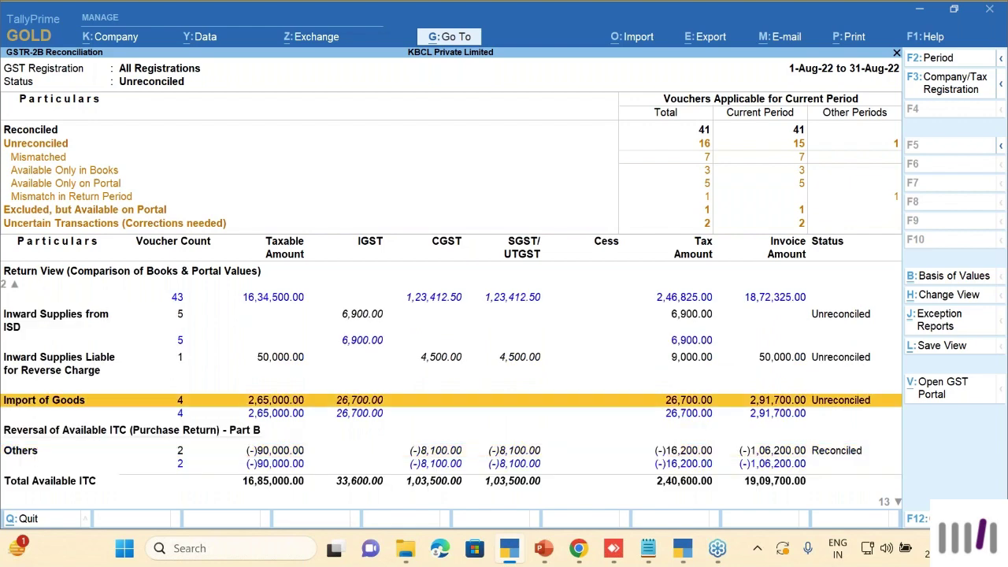
Leave the GSTR-2B Reconciliation report and the GST Reports list, and switch to the PowerPoint presentation.
key("Escape")
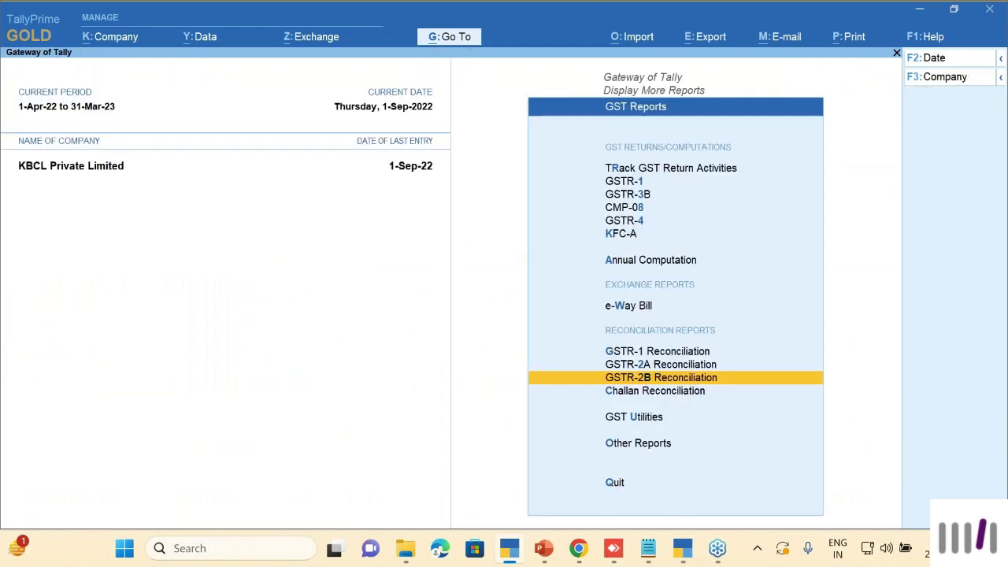
key("Escape")
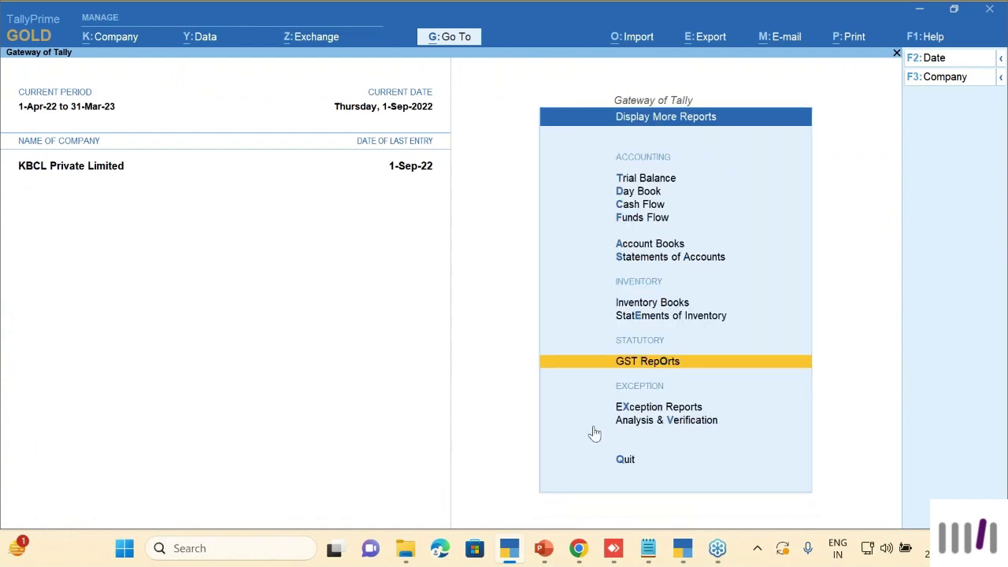
left_click(557, 555)
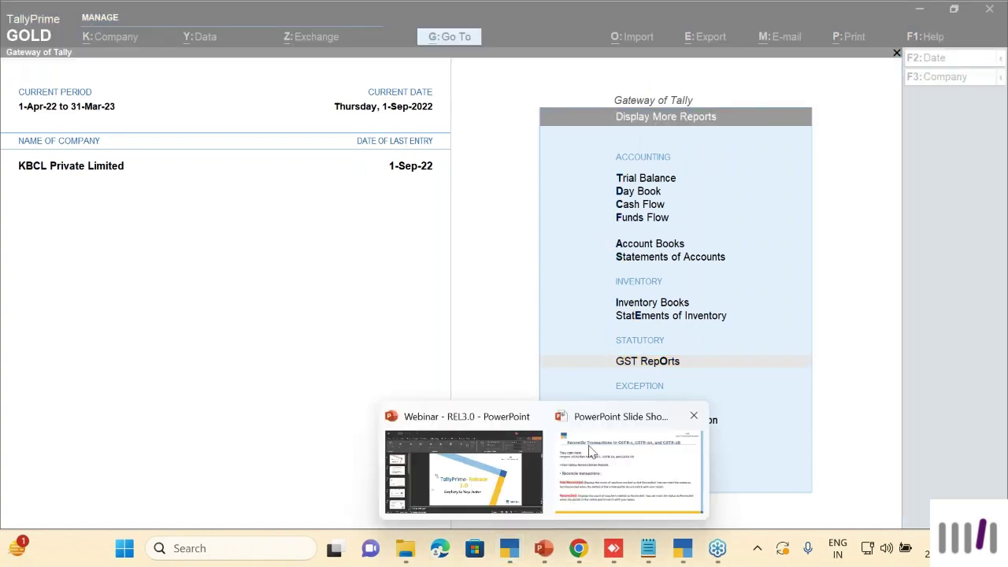
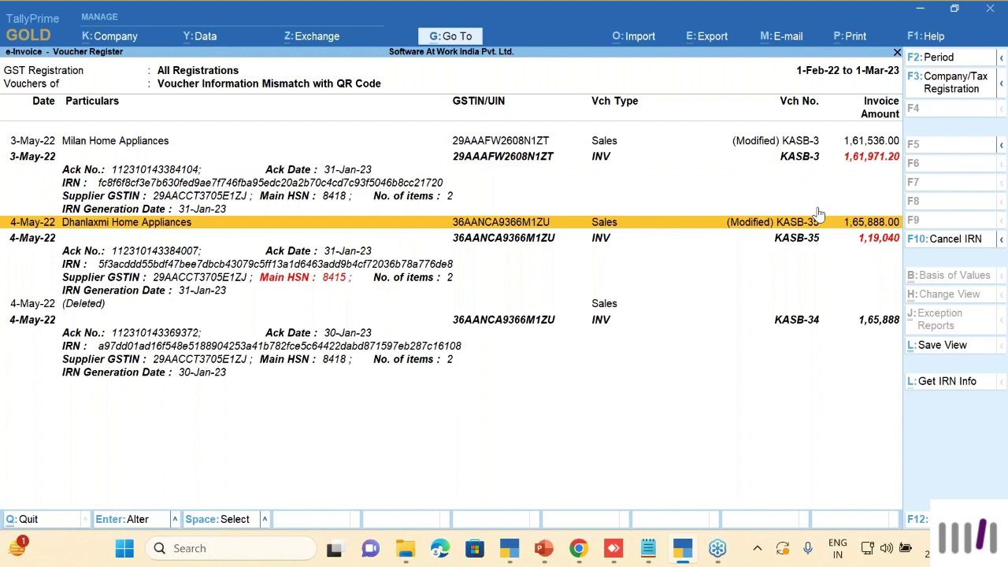
Examine the Dhanlaxmi Home Appliances entry in the QR code mismatch register, then return to the e-Invoice summary and review the IRN Generated entry.
key("Down")
key("Down")
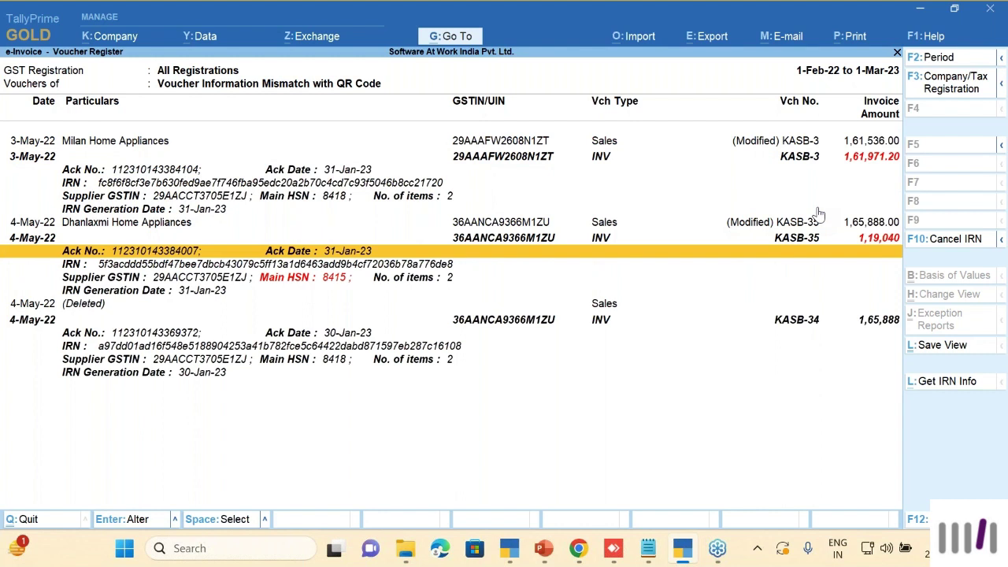
key("Up")
key("Up")
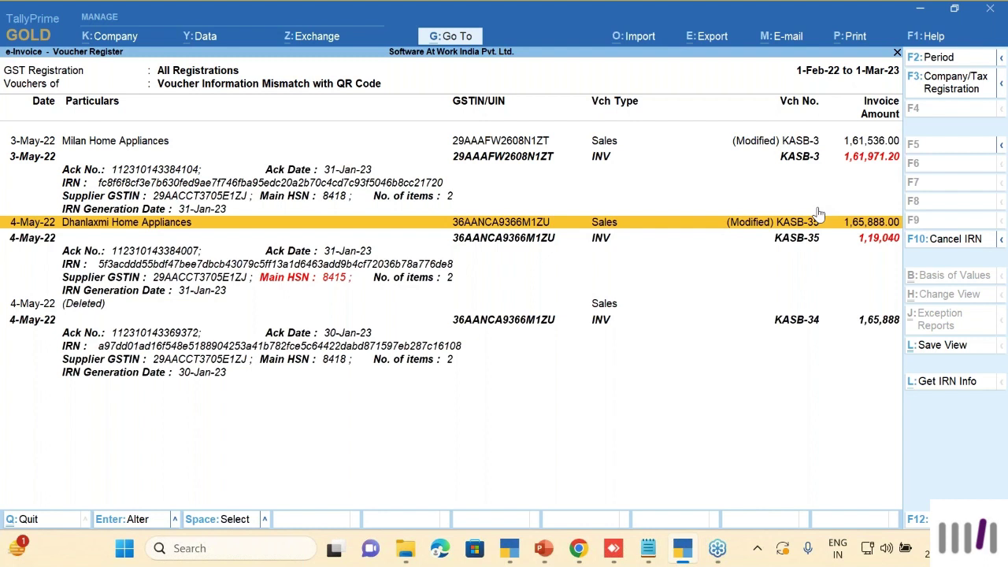
key("Escape")
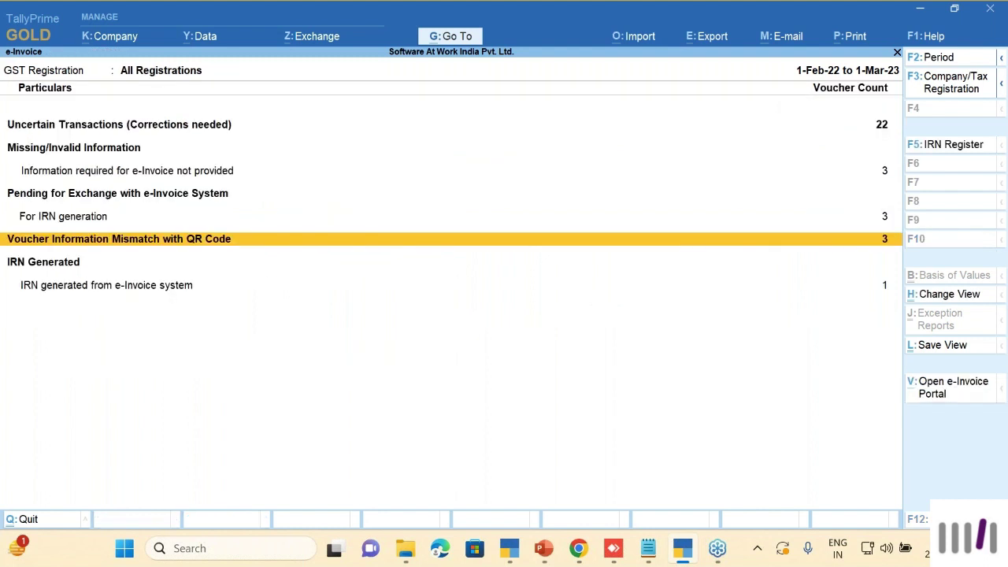
key("Down")
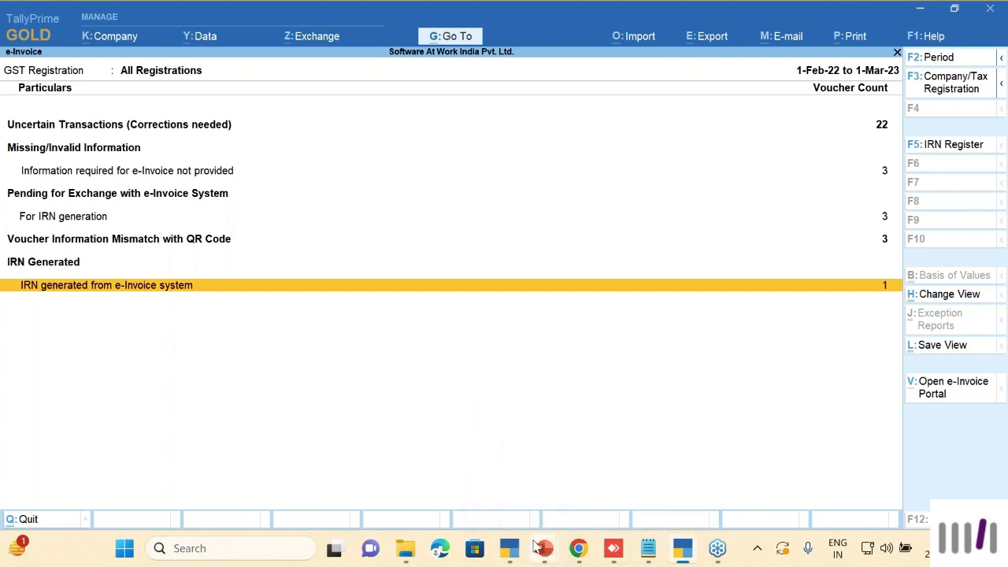
Switch to the PowerPoint slide show to present the Improvement slide.
mouse_move(539, 548)
left_click(622, 496)
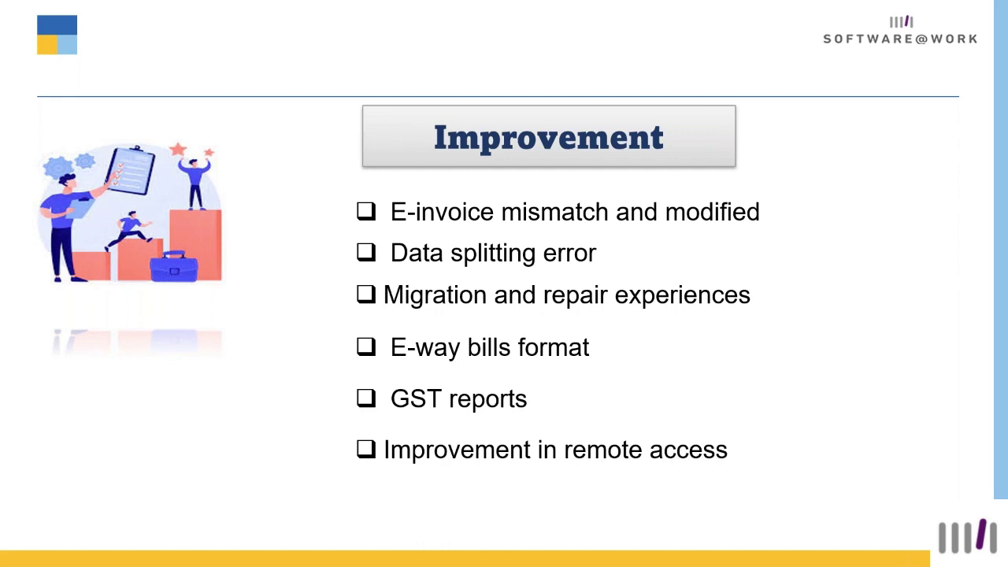
key("alt+Tab")
key("alt+Tab")
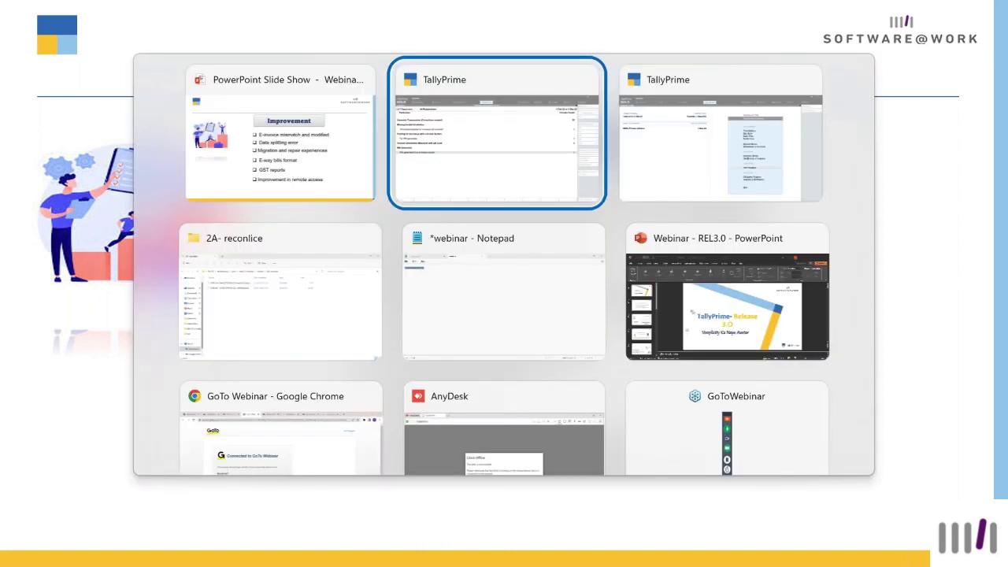
key("alt+Tab")
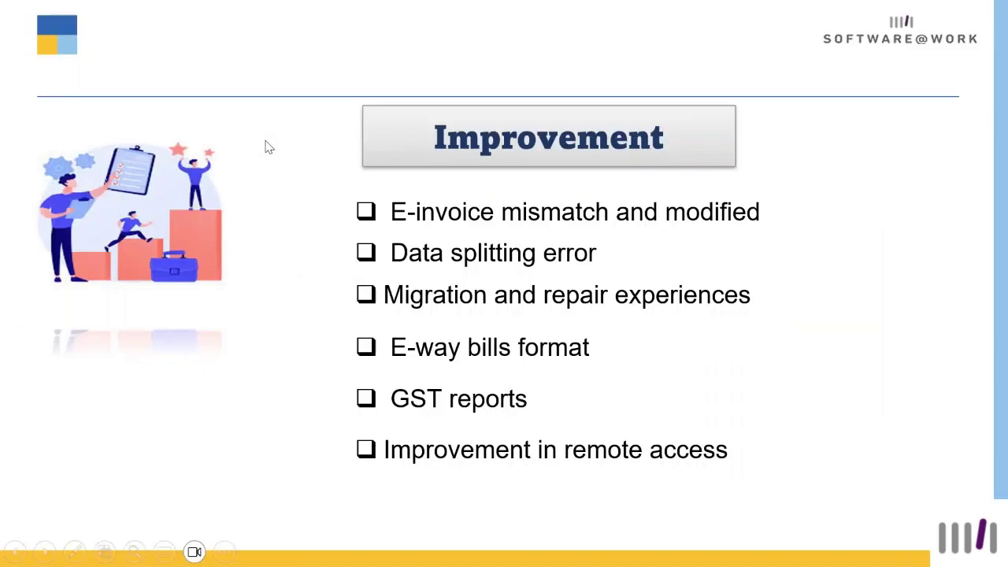
Switch back to TallyPrime with the Software At Work India Pvt. Ltd. company and return to the Gateway of Tally.
key("alt+Tab")
key("alt+Tab")
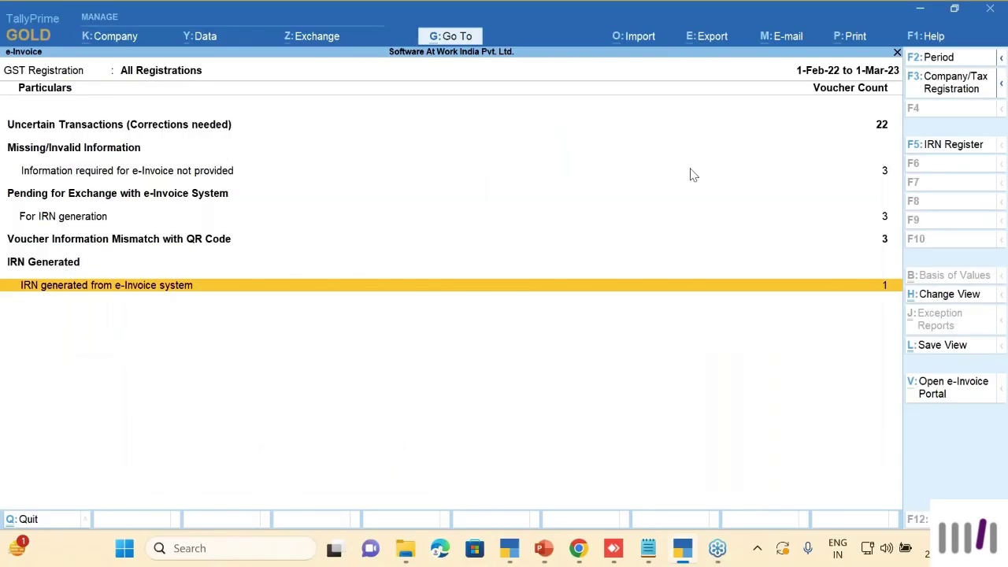
key("Escape")
key("Escape")
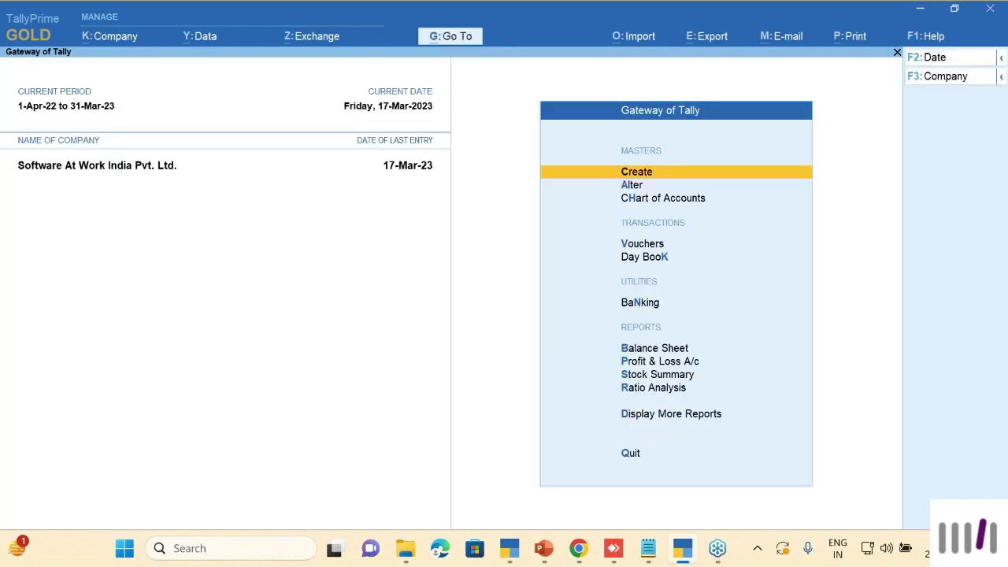
key("alt+F3")
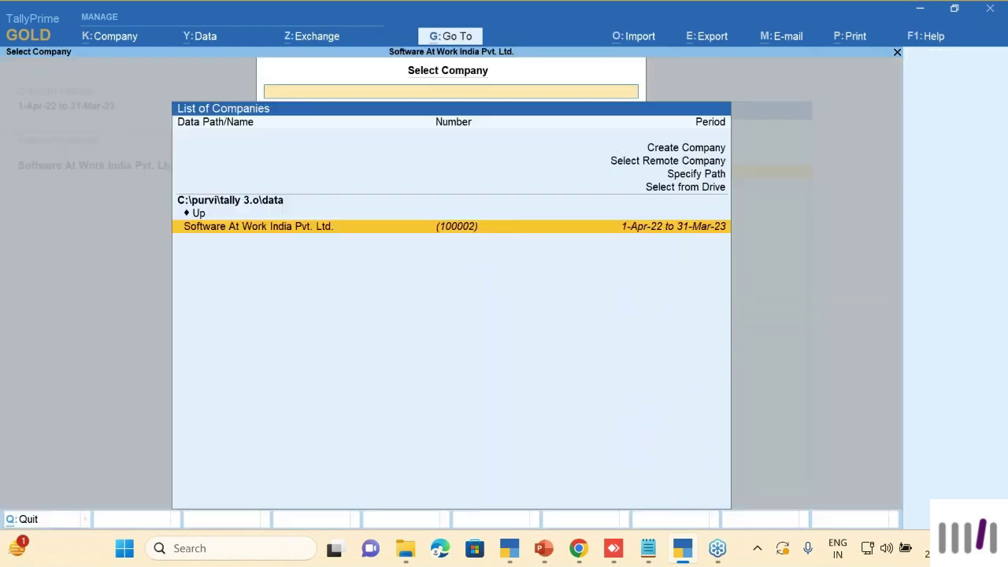
key("Up")
key("Return")
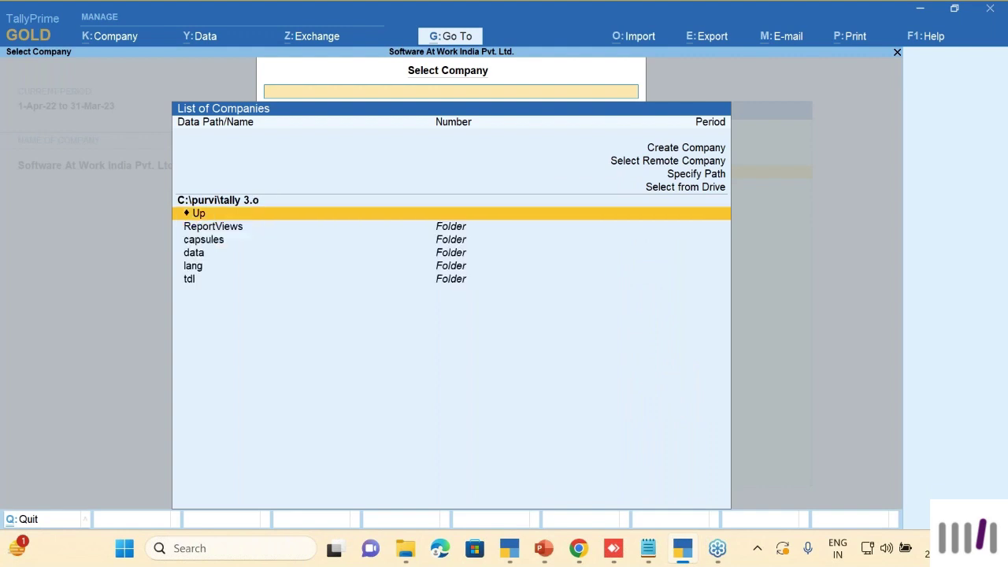
key("Down")
key("Down")
key("Down")
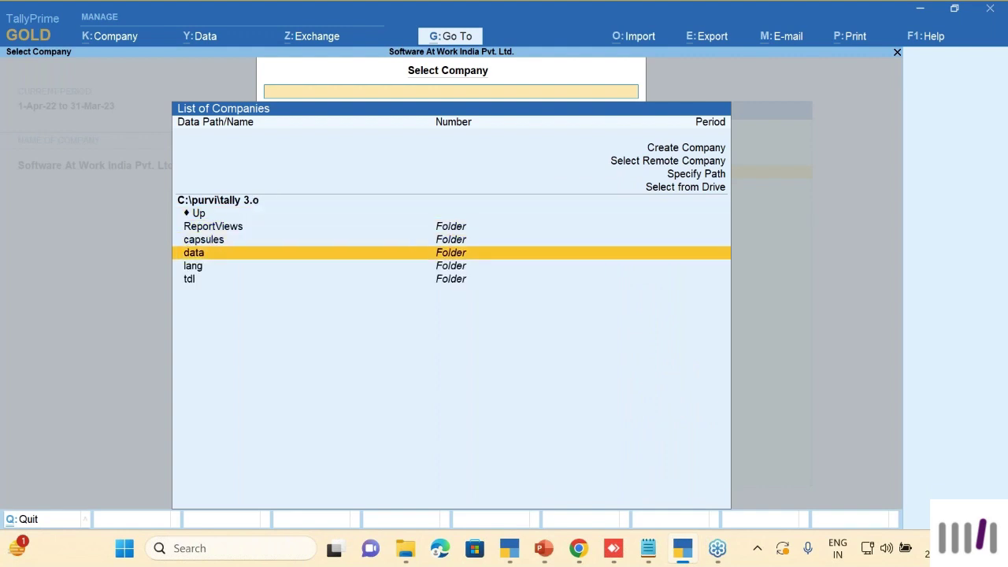
key("Return")
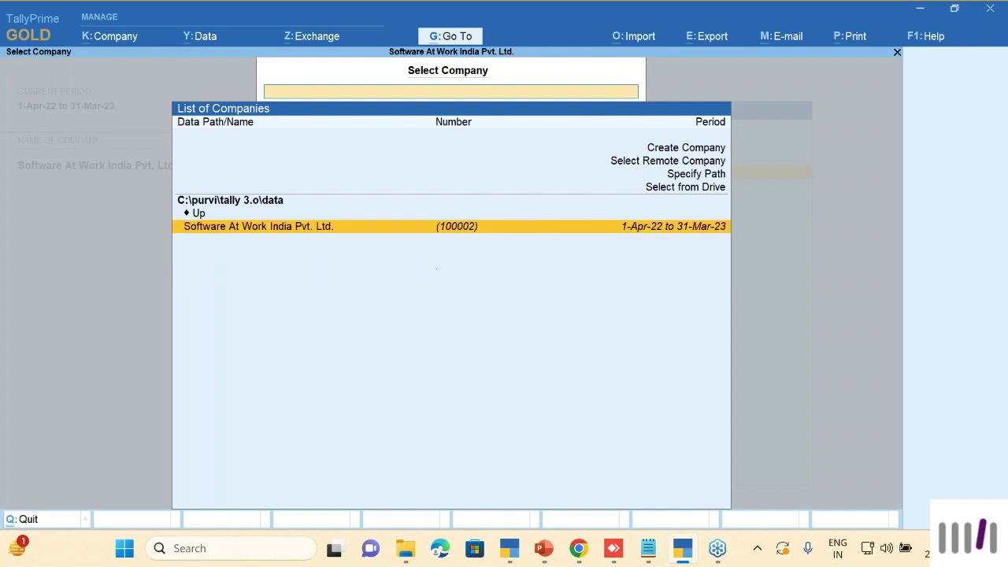
key("Up")
key("Return")
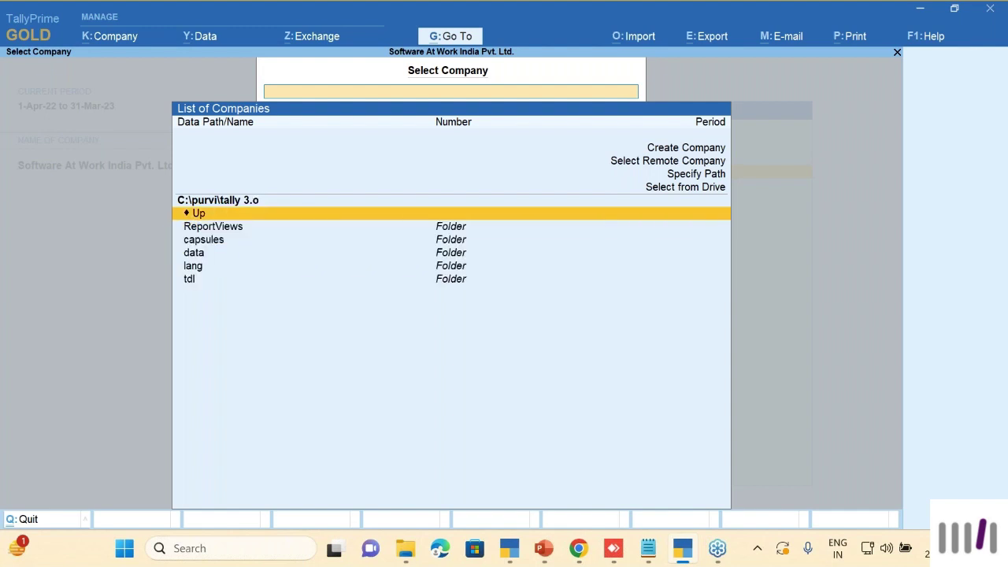
Switch to the TallyPrime window with KBCL Private Limited and browse the company list to the webinar folder's old data subfolder.
left_click(510, 548)
key("alt+F3")
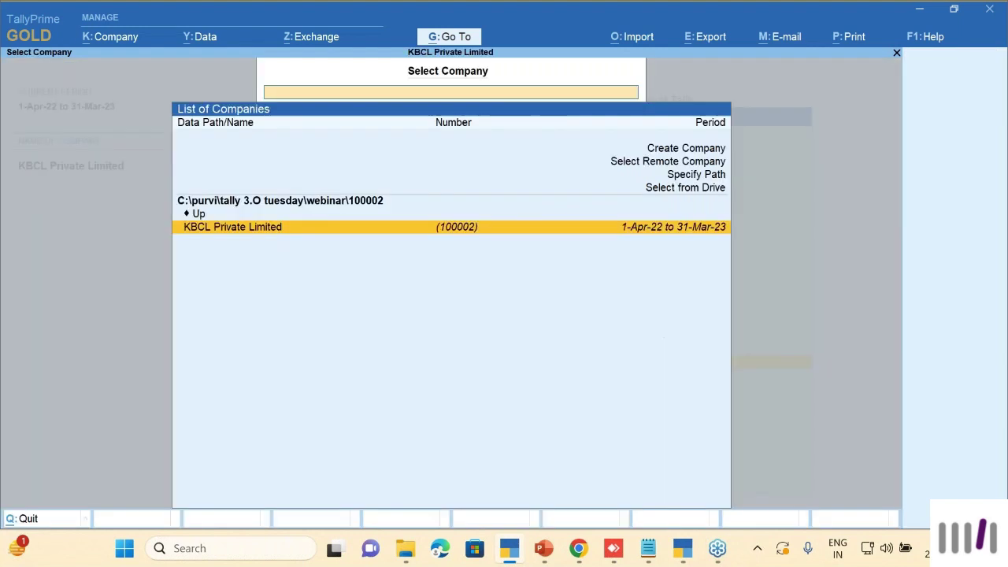
key("Up")
key("Return")
key("Down")
key("Down")
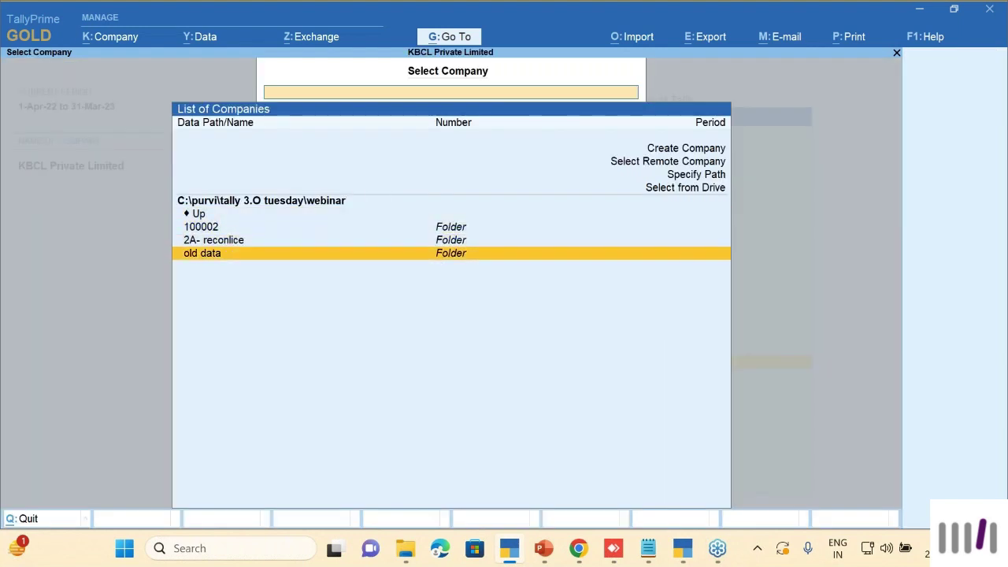
key("Return")
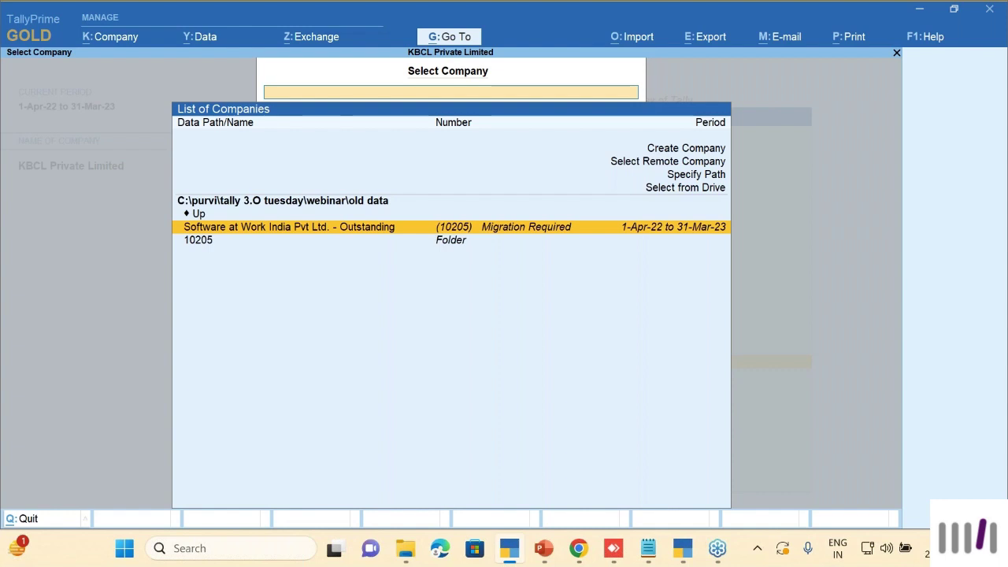
Migrate the Software at Work India Pvt Ltd. - Outstanding company without a backup, entering the username and password at each login.
key("Return")
key("Return")
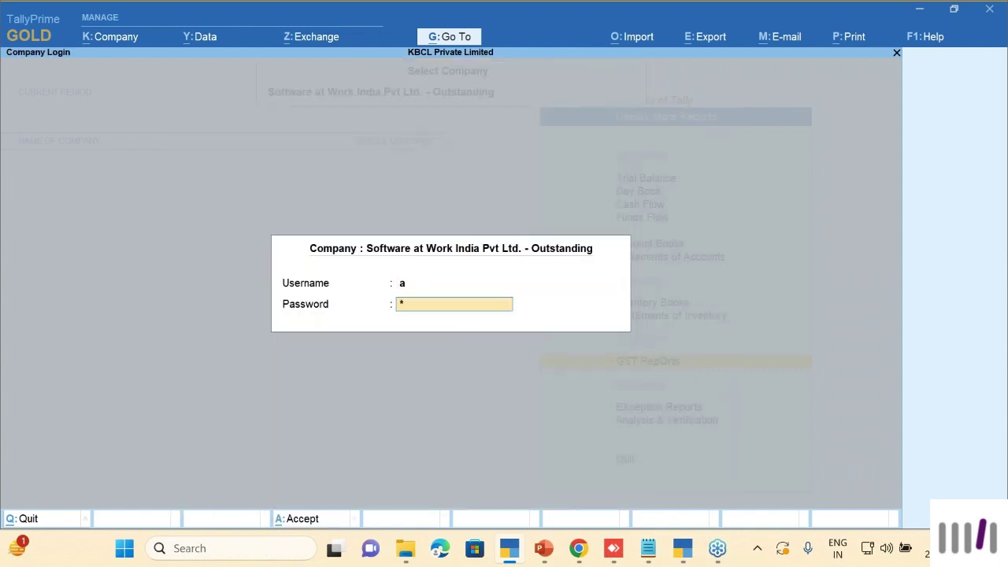
key("Return")
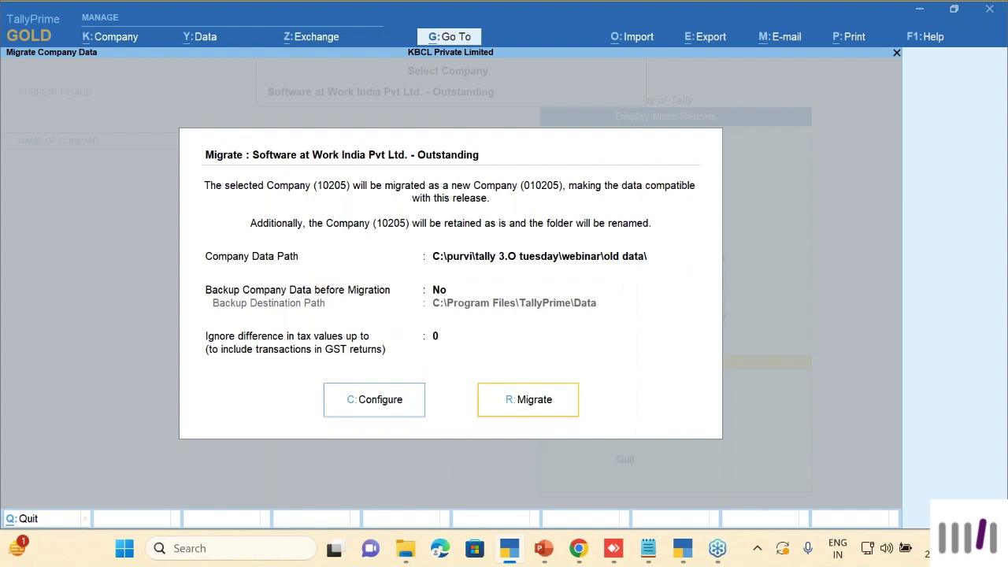
key("Return")
key("Return")
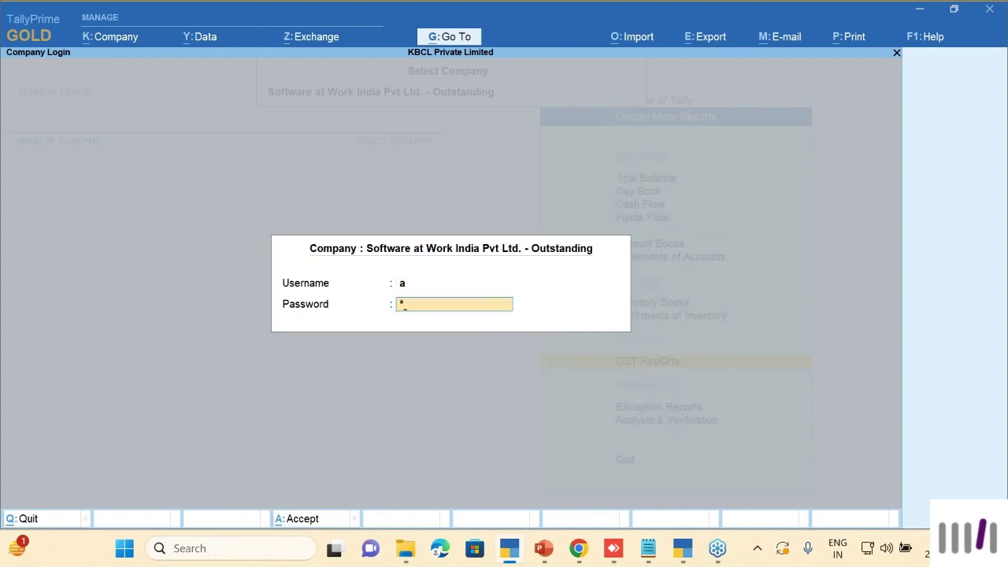
key("Return")
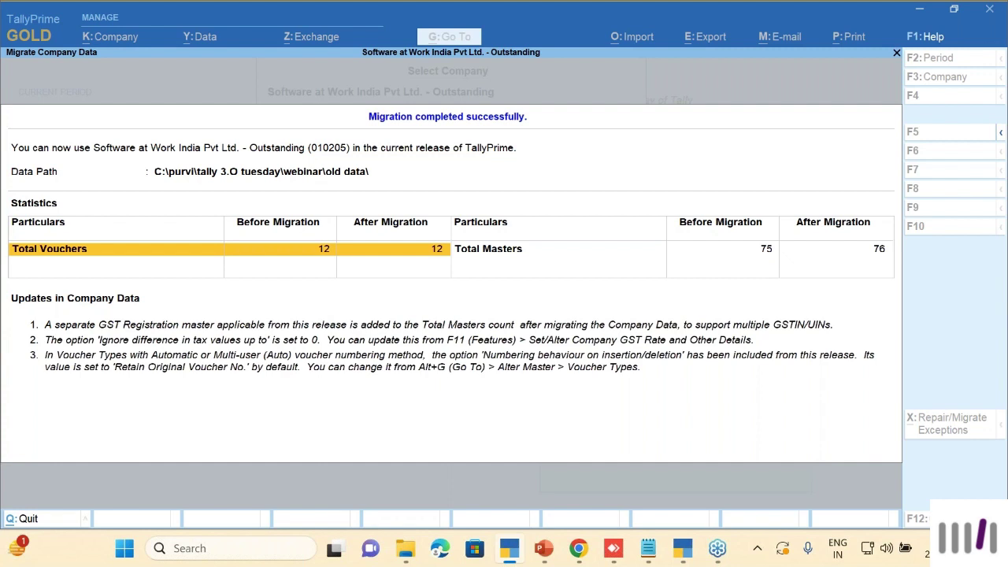
Examine the Total Masters migration statistics, then switch to the PowerPoint slide show with the Improvement slide.
left_click(488, 248)
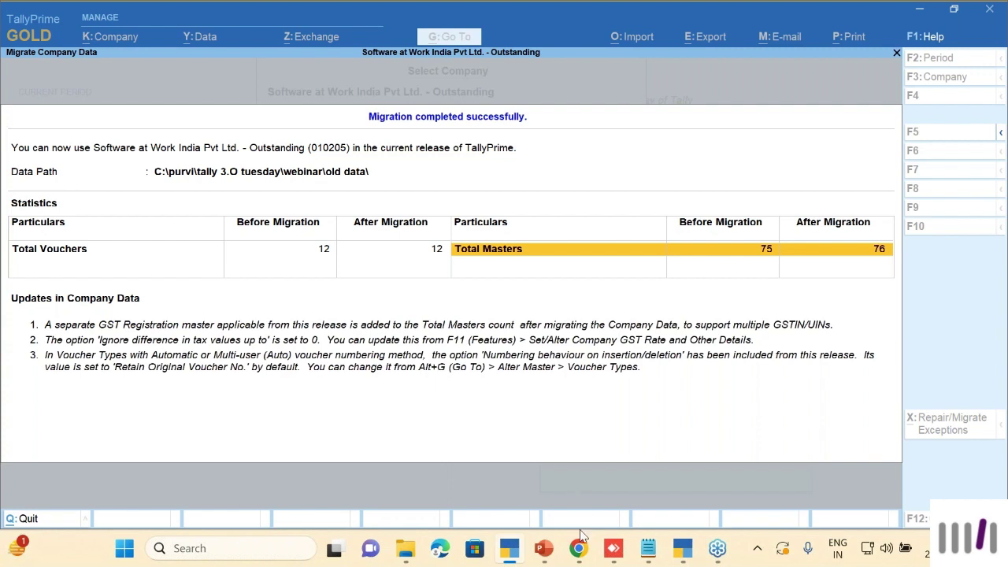
mouse_move(551, 553)
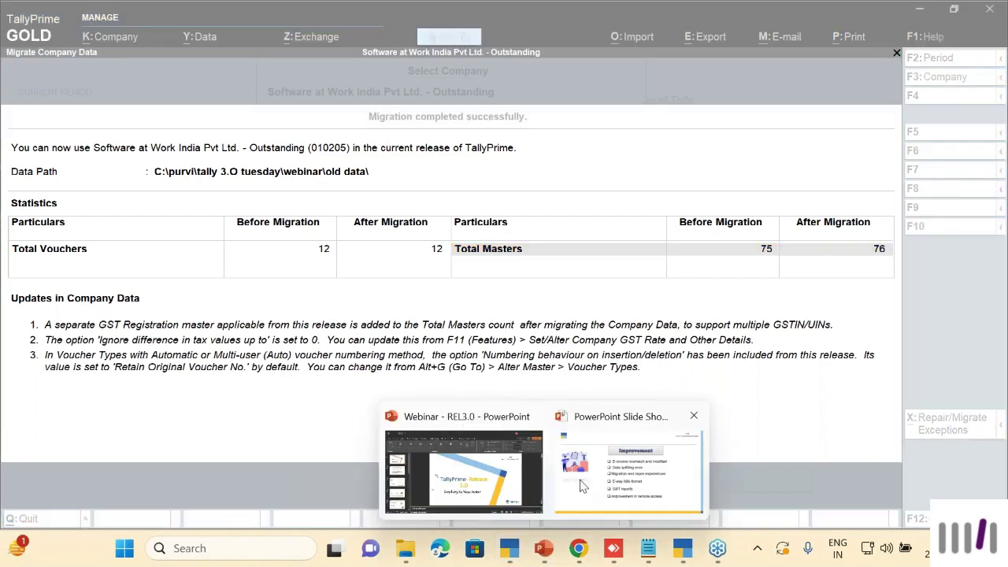
left_click(614, 482)
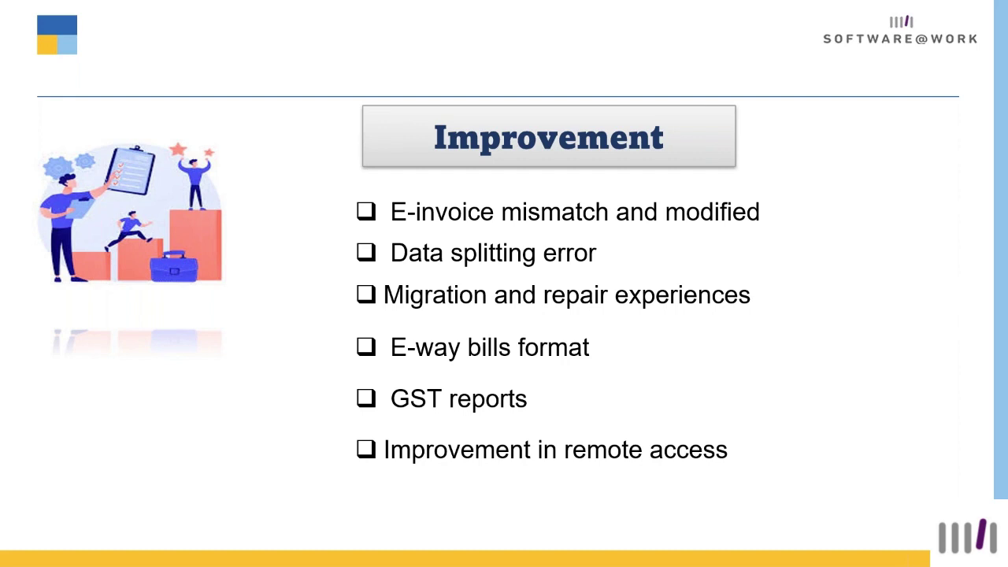
Switch to TallyPrime with Software At Work India Pvt. Ltd., leave company selection, and open the Send for e-Way Bill screen.
key("alt+Tab")
key("alt+Tab")
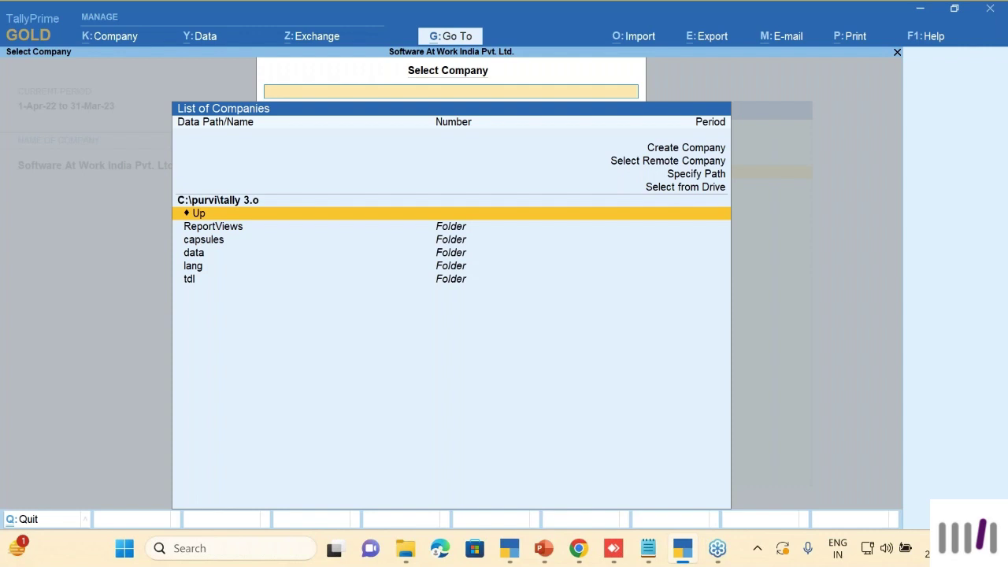
key("Escape")
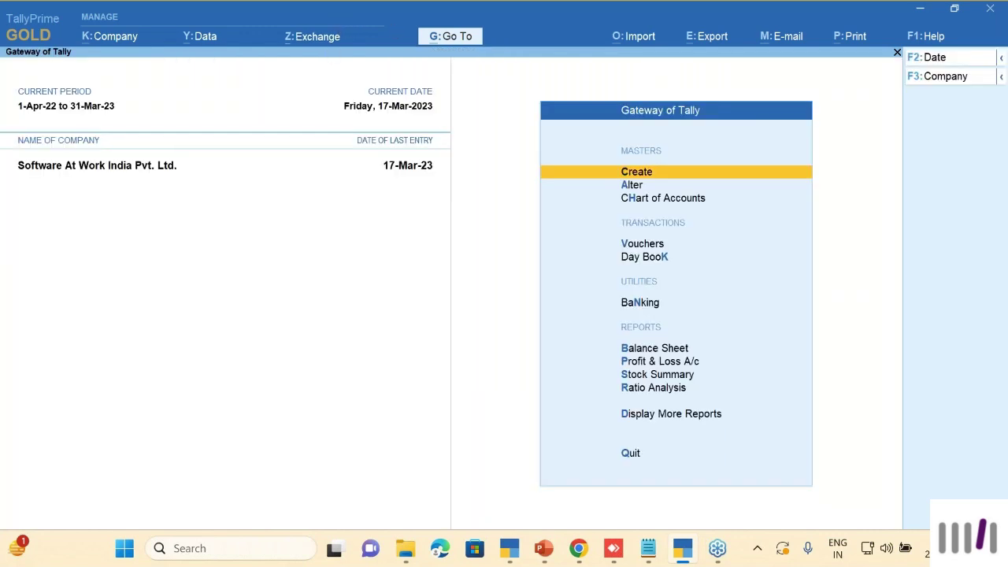
left_click(315, 37)
key("Down")
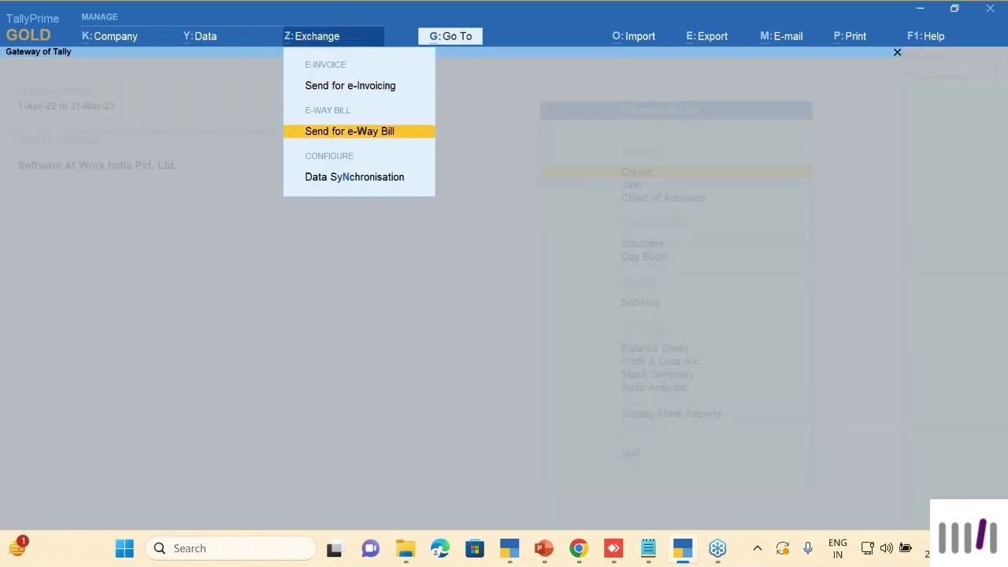
key("Return")
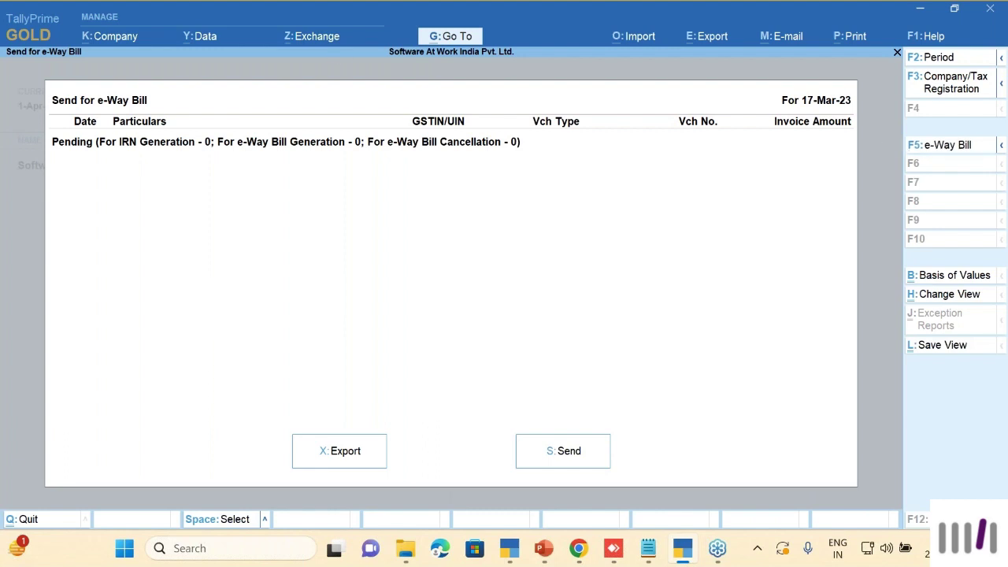
Open the e-Way Bill report and set its period from 1-2-2022 to 1-3-23.
left_click(945, 146)
key("F2")
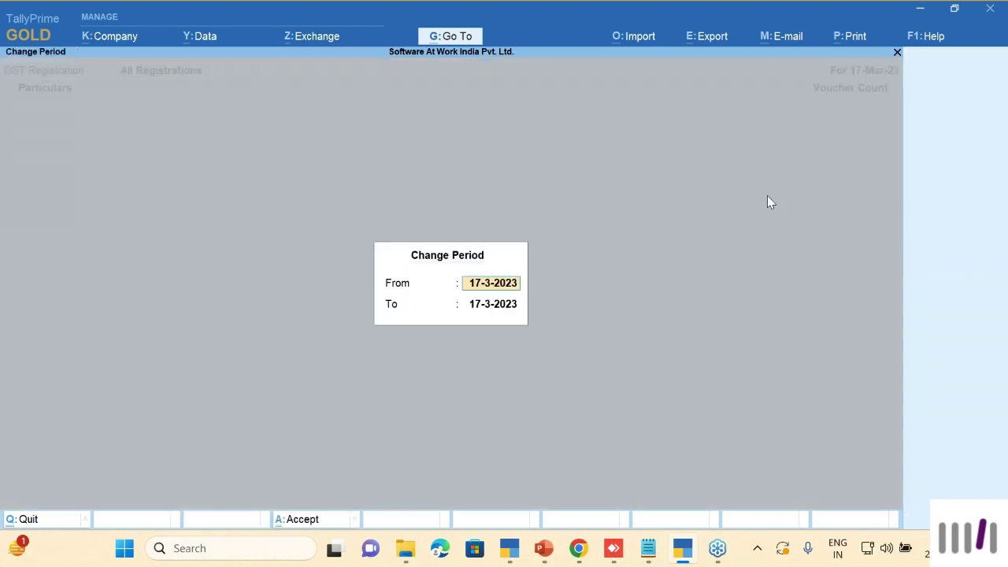
type("1-2-2022")
key("Return")
type("1-")
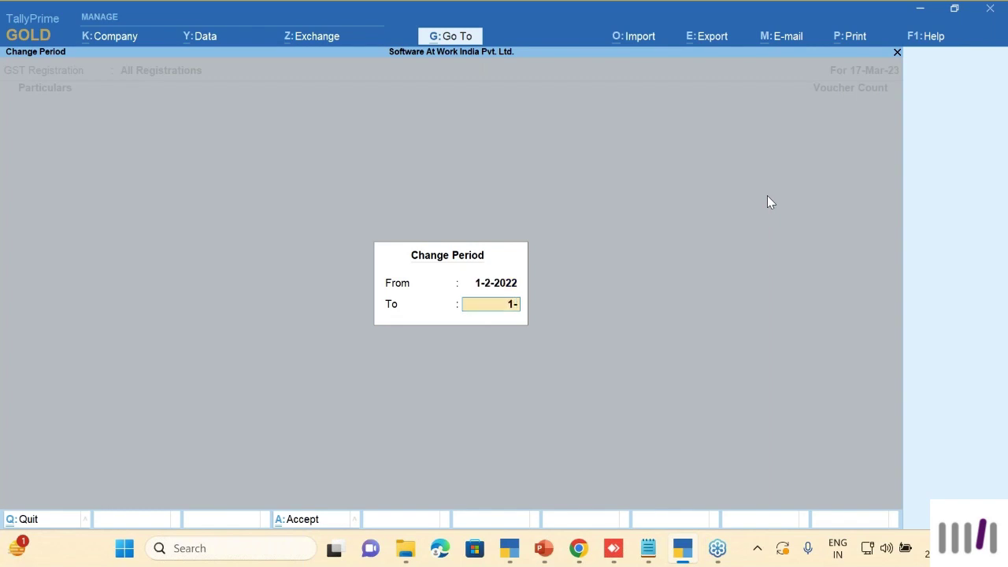
type("3-23")
key("Return")
Open the Dhanlaxmi Home Appliances sales voucher KASB-35 from the e-Way Bills generated without Part B.
key("Down")
key("Down")
key("Down")
key("Down")
key("Down")
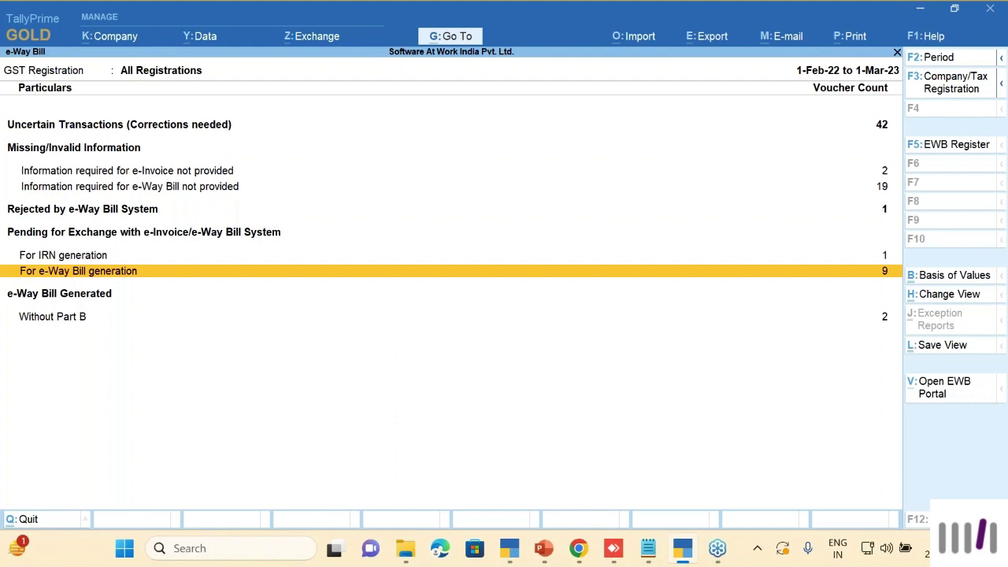
key("Down")
key("Return")
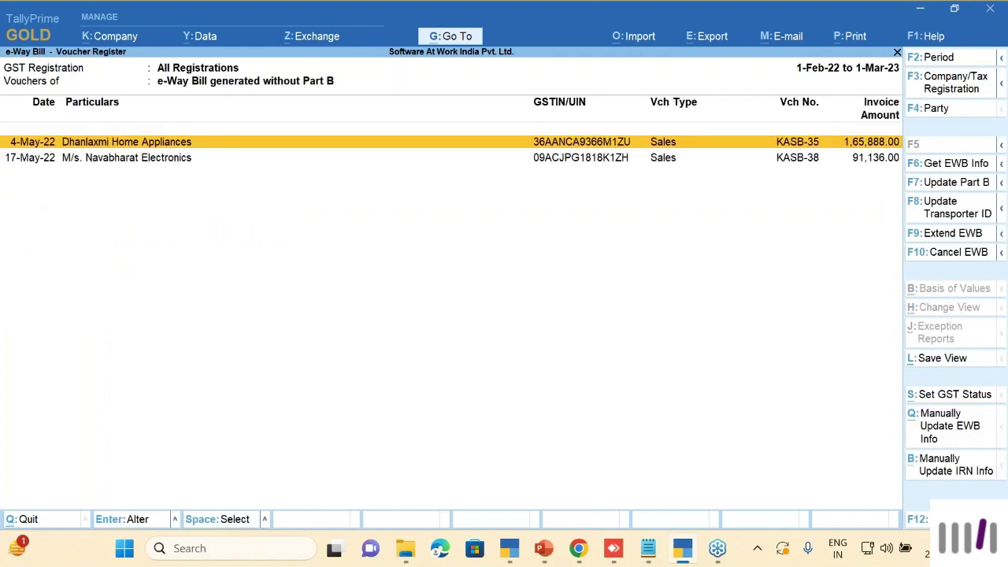
key("Return")
Preview the current voucher's Tax Invoice printout, then return to the print settings.
key("alt+p")
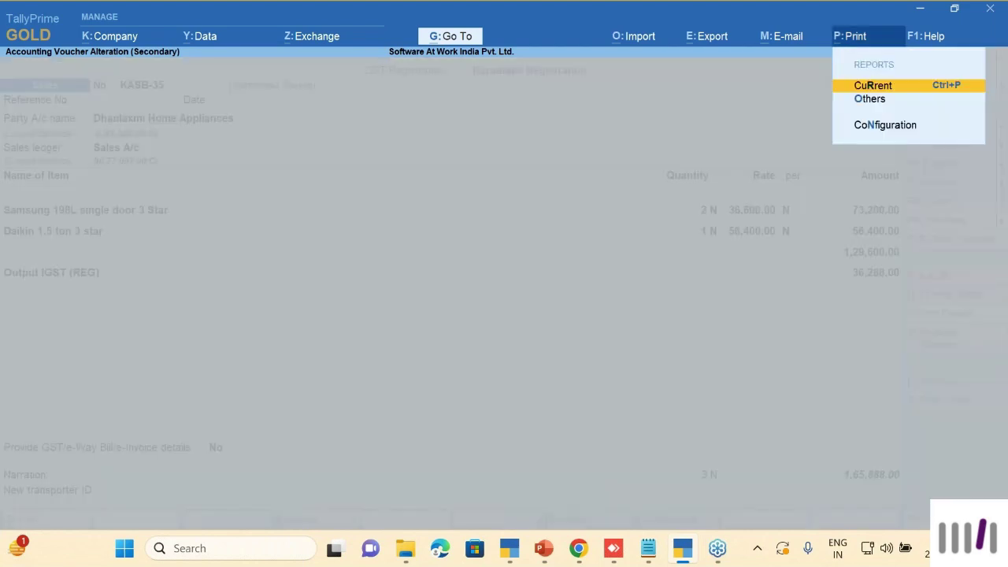
key("Return")
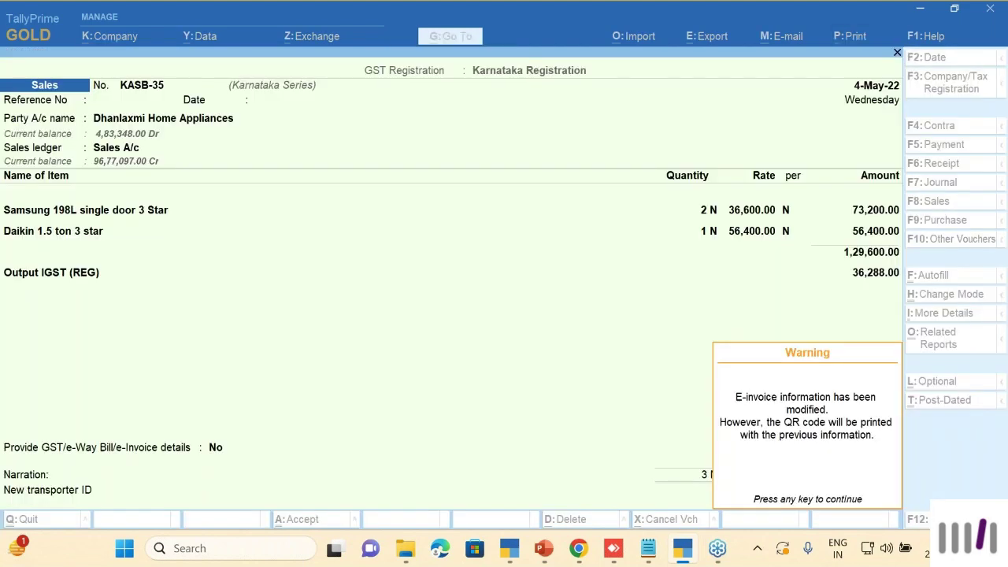
key("Return")
key("i")
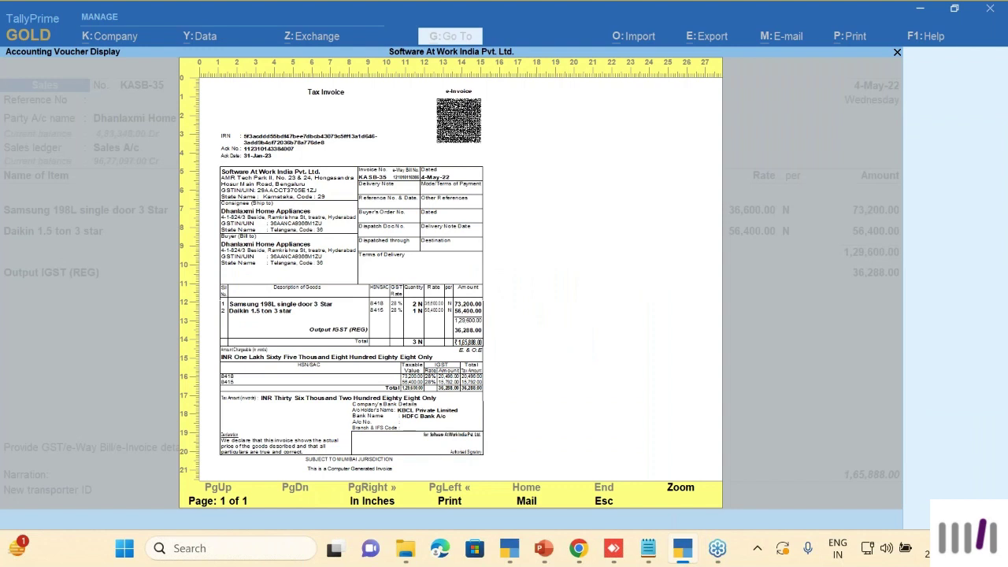
key("Escape")
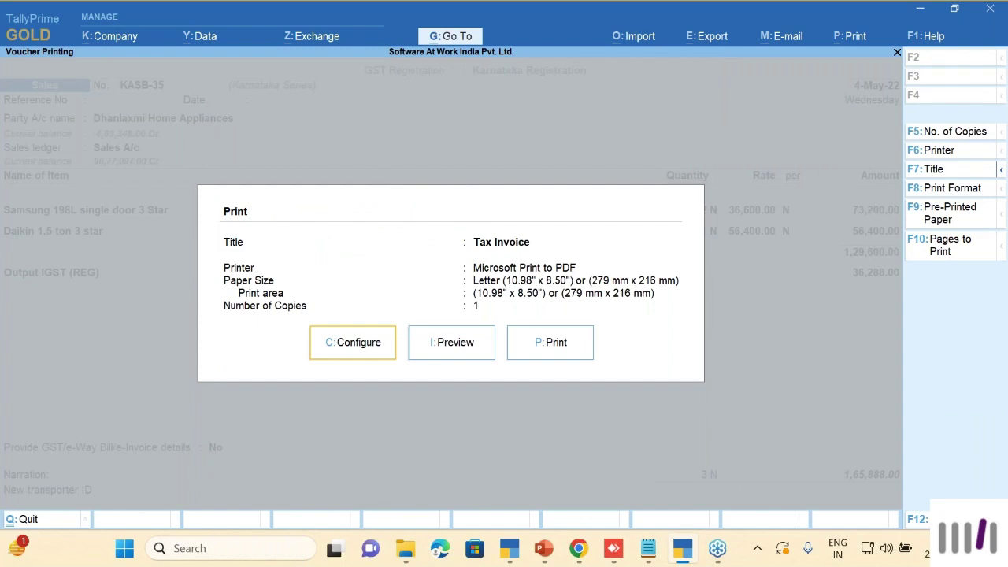
Set Print e-Way Bill to Yes in the voucher's print configuration and accept it.
type("cE-Wa")
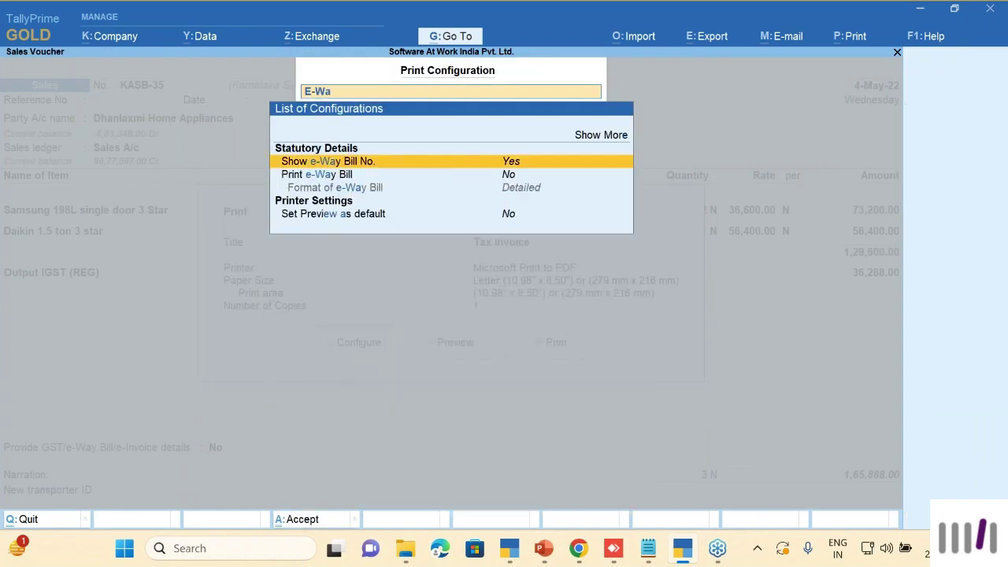
key("Down")
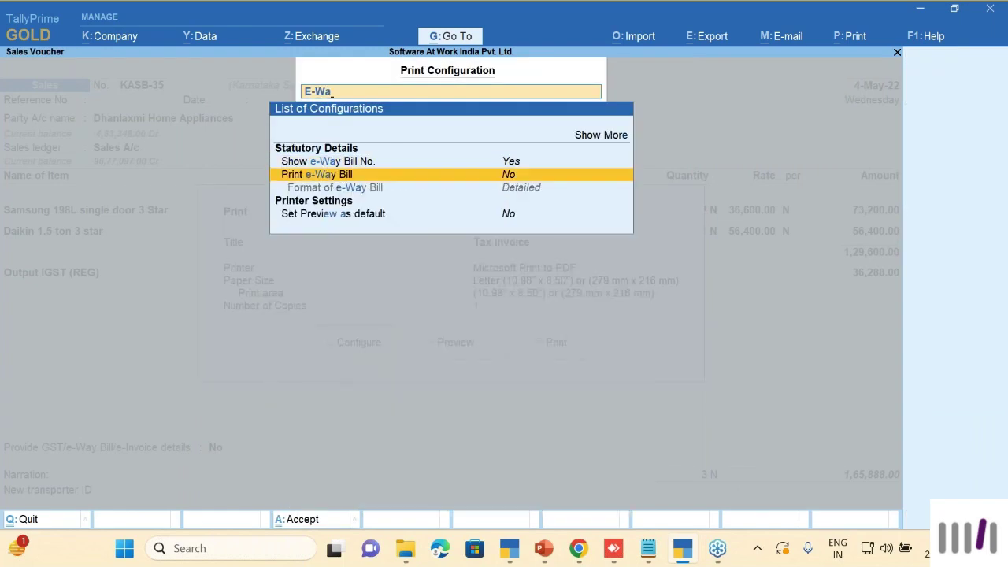
key("Return")
key("ctrl+a")
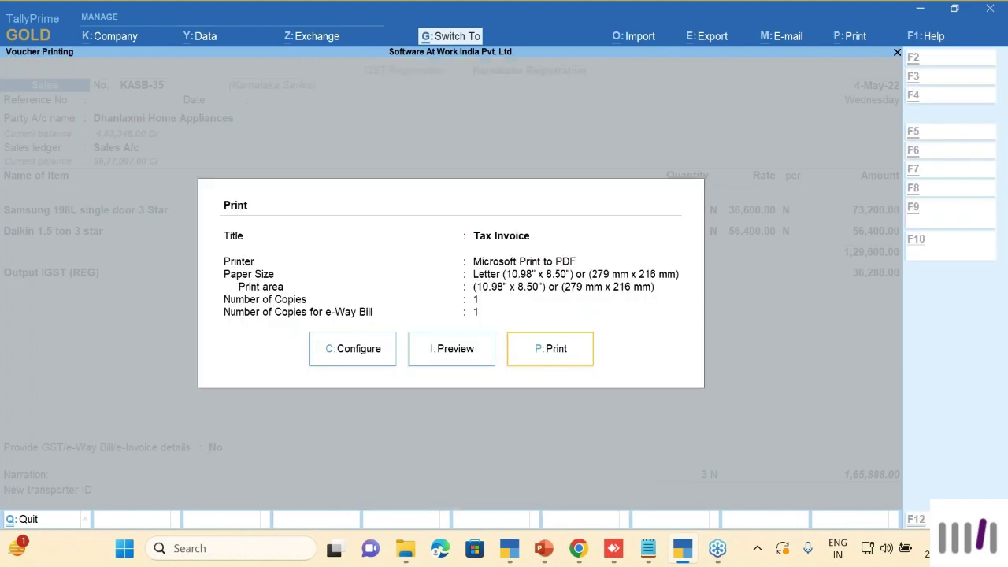
Preview the detailed e-Way Bill page of the voucher printout at enlarged size, then close the preview.
key("i")
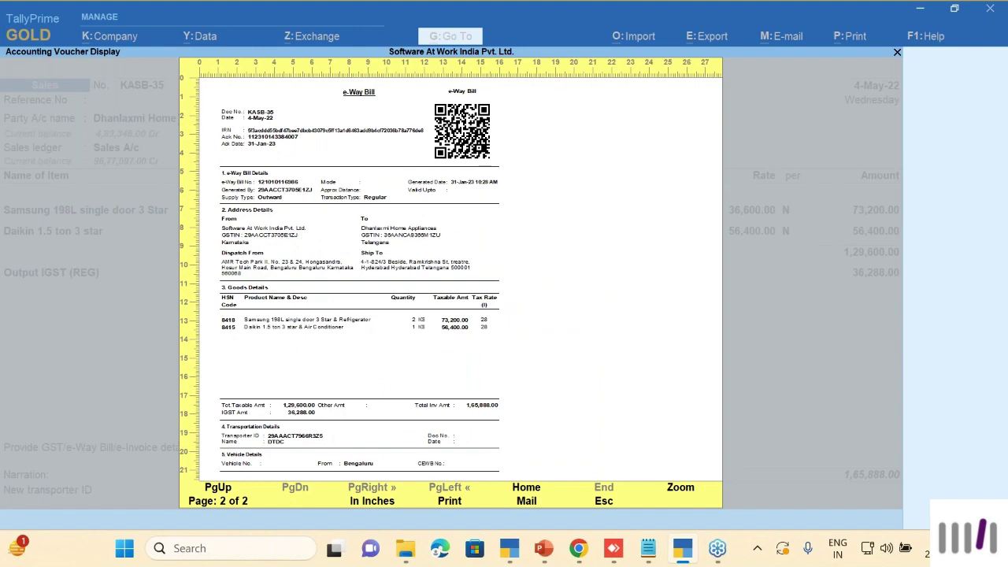
key("alt+z")
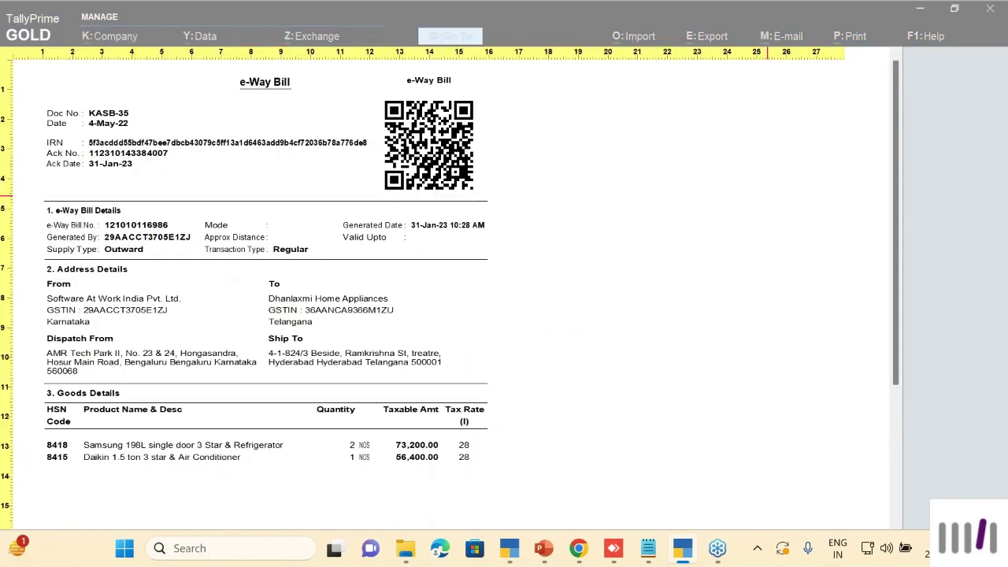
key("Down")
key("Up")
key("Up")
key("Down")
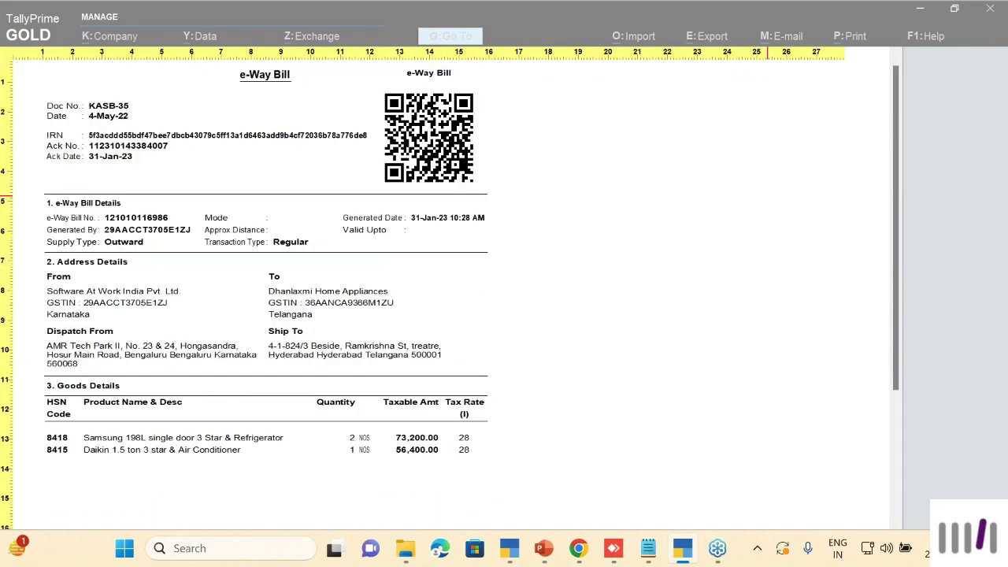
key("alt+z")
key("Escape")
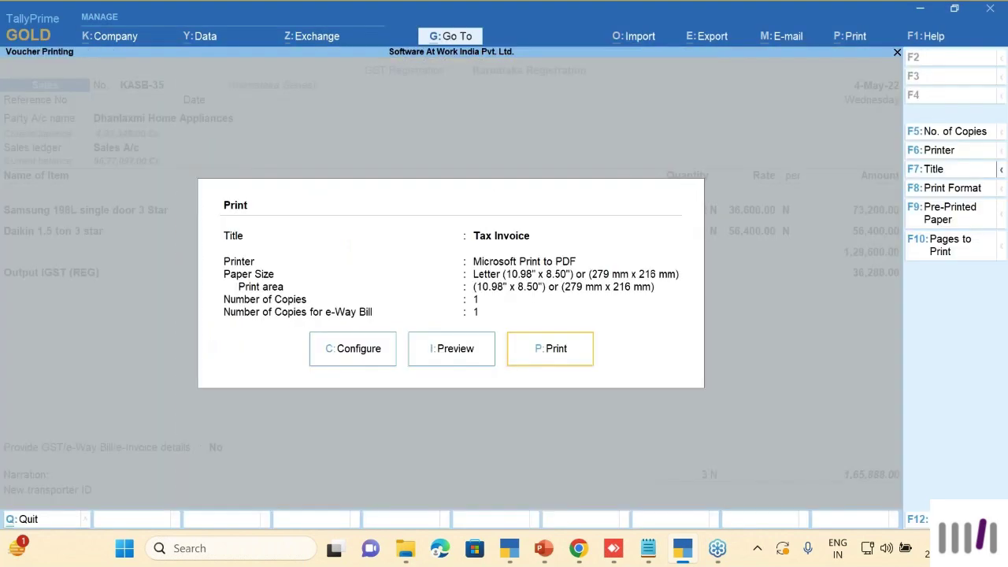
Change Format of e-Way Bill in the print configuration to the non-detailed layout.
key("Left")
key("Left")
key("Return")
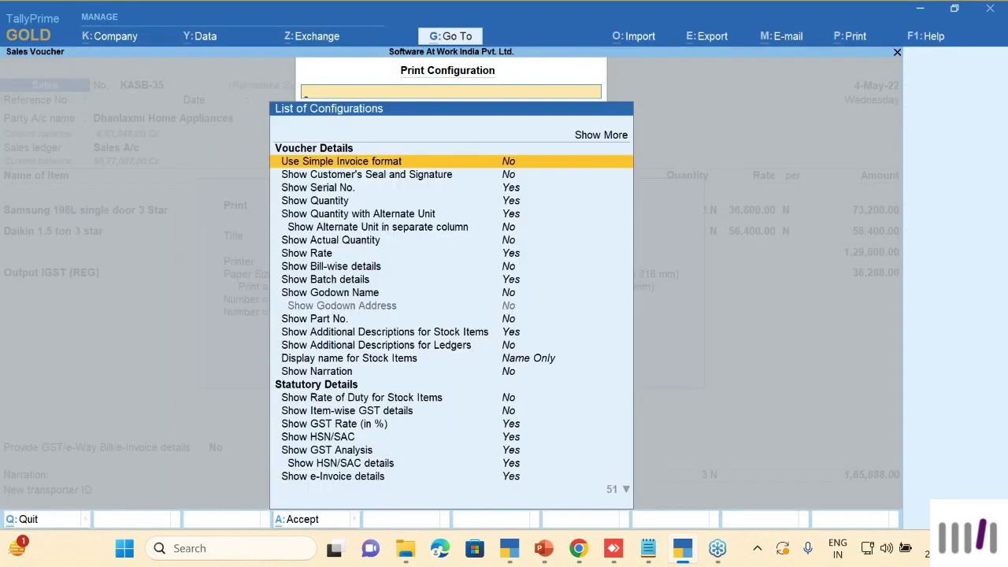
type("fo")
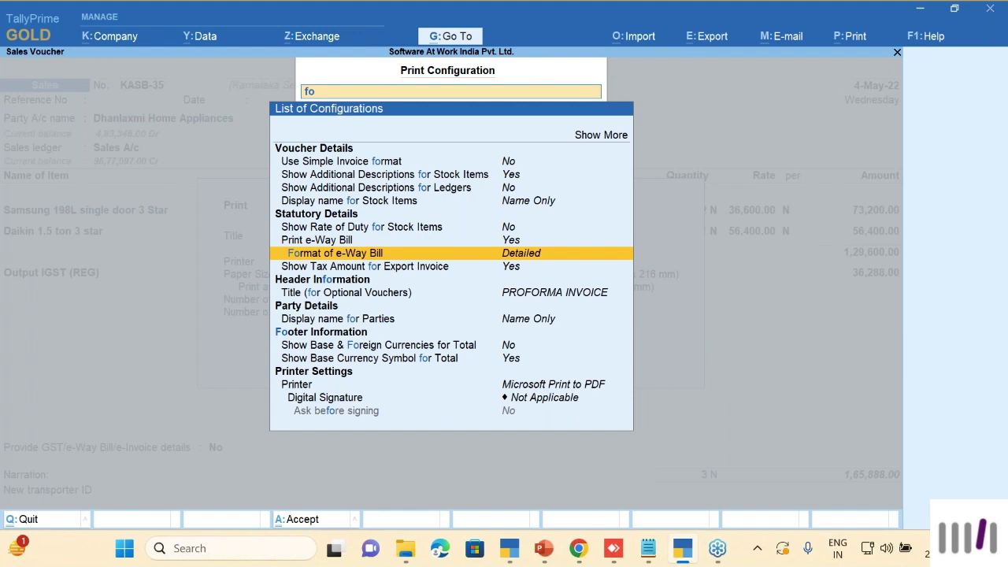
key("Return")
key("Escape")
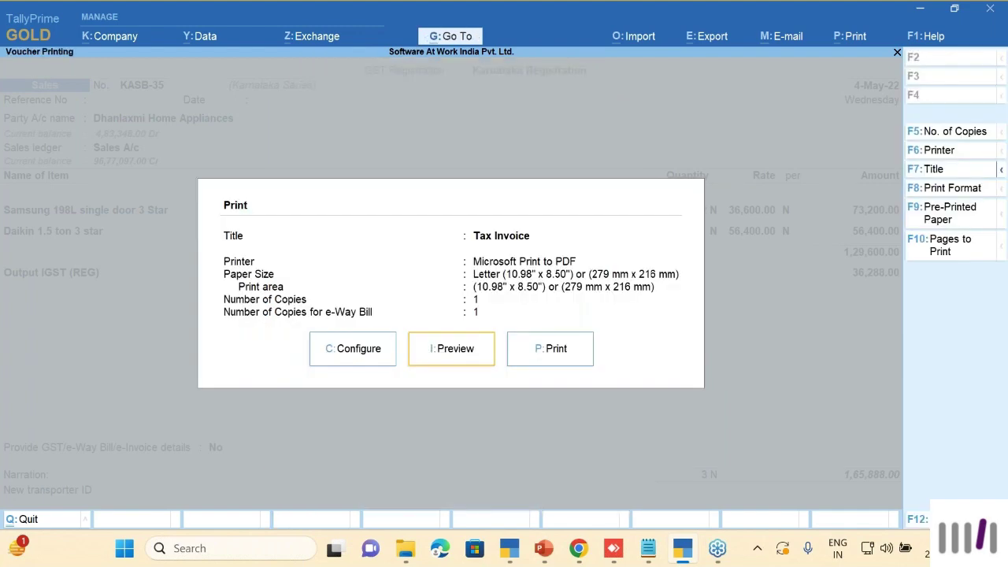
Preview the e-Way Bill page in the changed format, then switch to the PowerPoint slide show.
key("i")
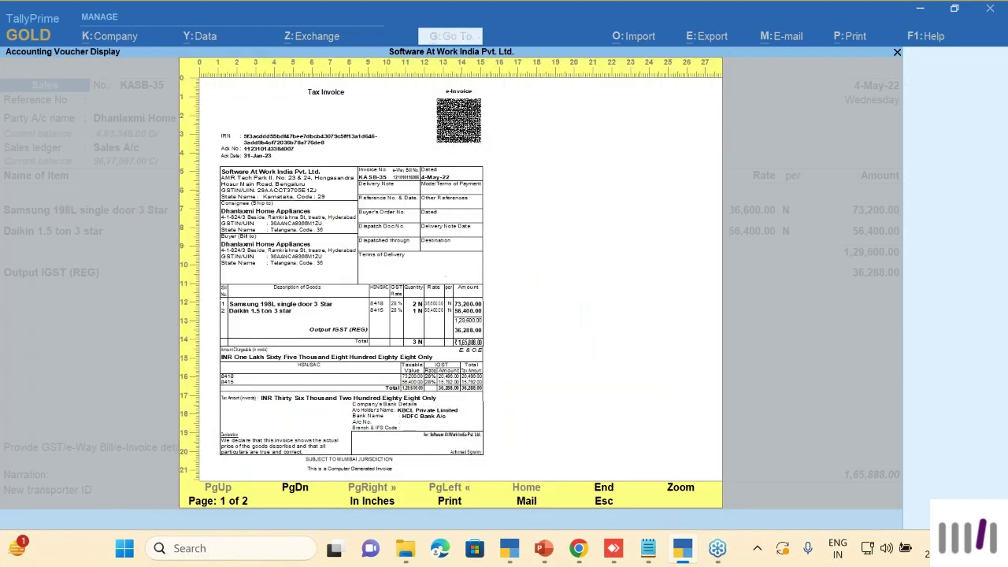
key("Page_Down")
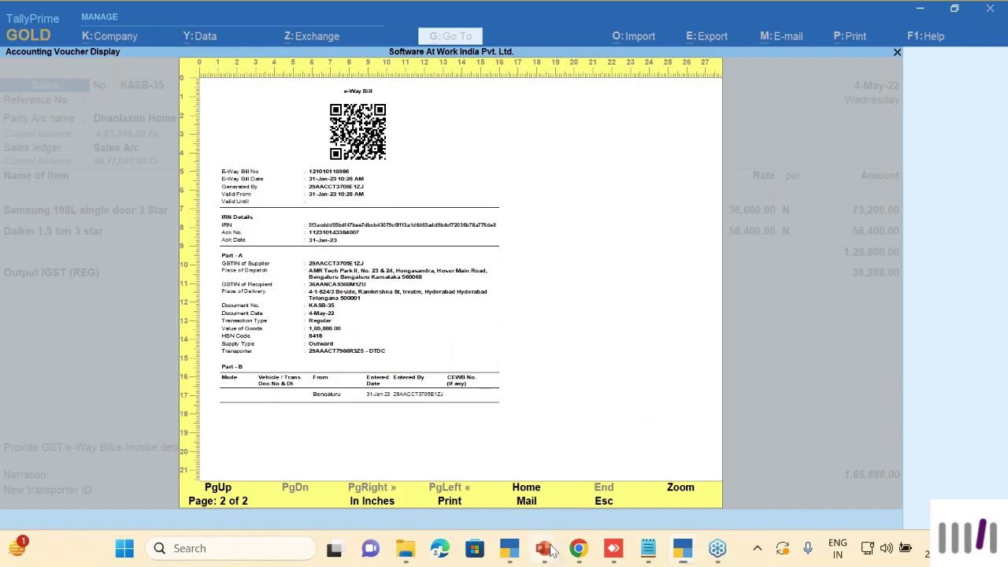
mouse_move(551, 549)
left_click(626, 481)
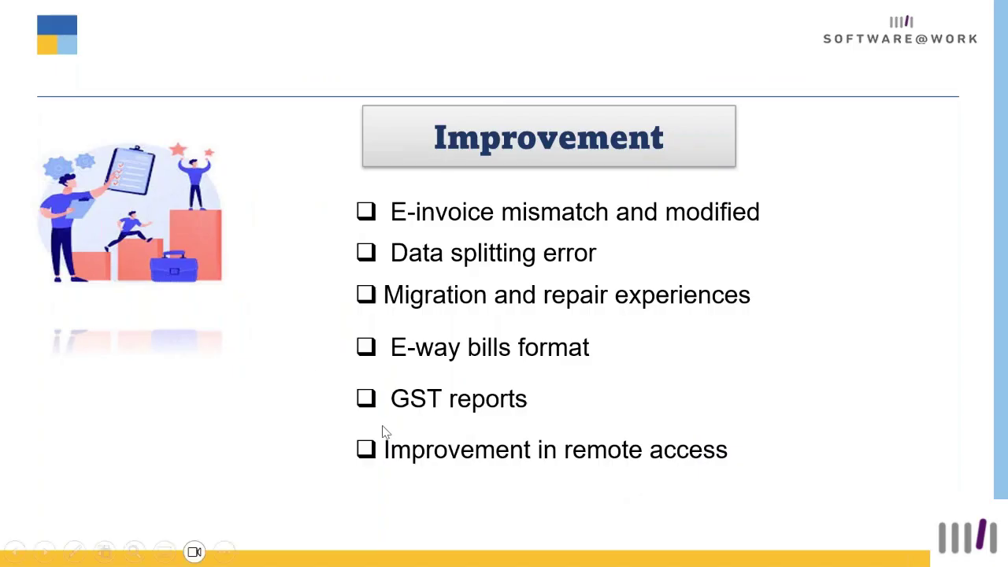